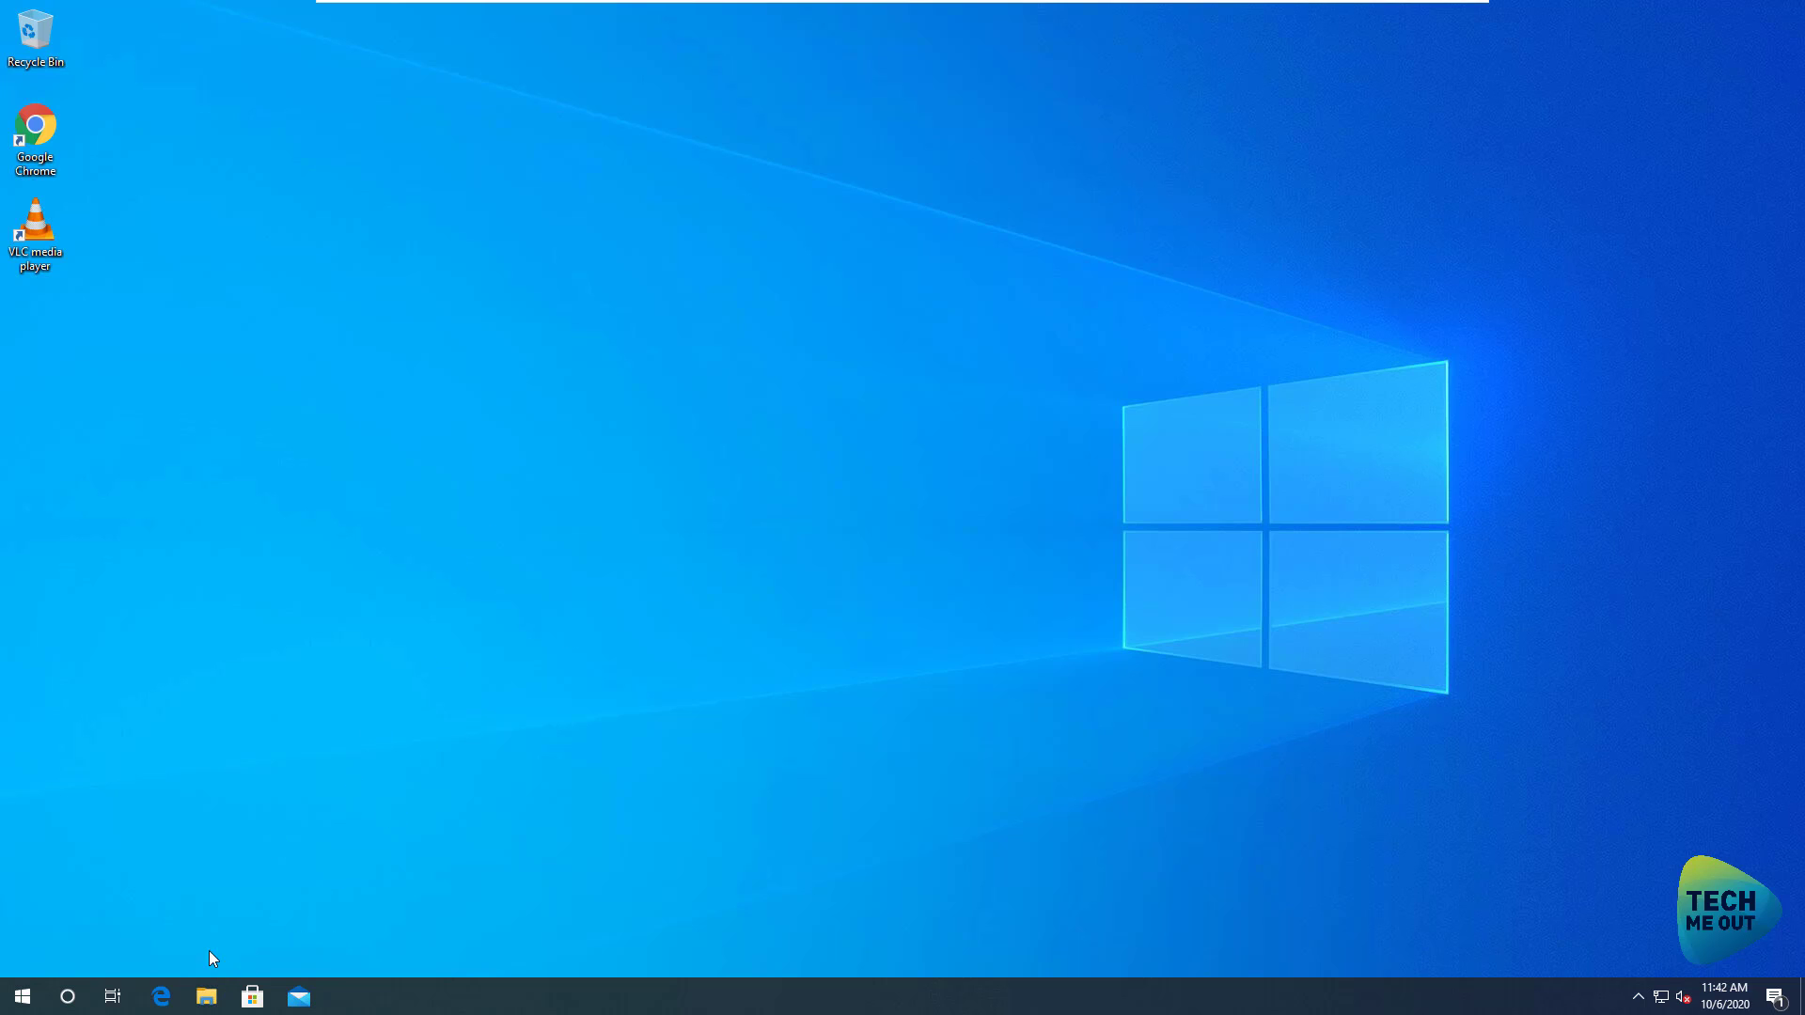
Step: Browse to C:\Critical Data, which holds Bills, Contract and Family photo, then select Chrome
{"action": "key", "text": "super+e"}
{"action": "left_click", "coordinate": [459, 513]}
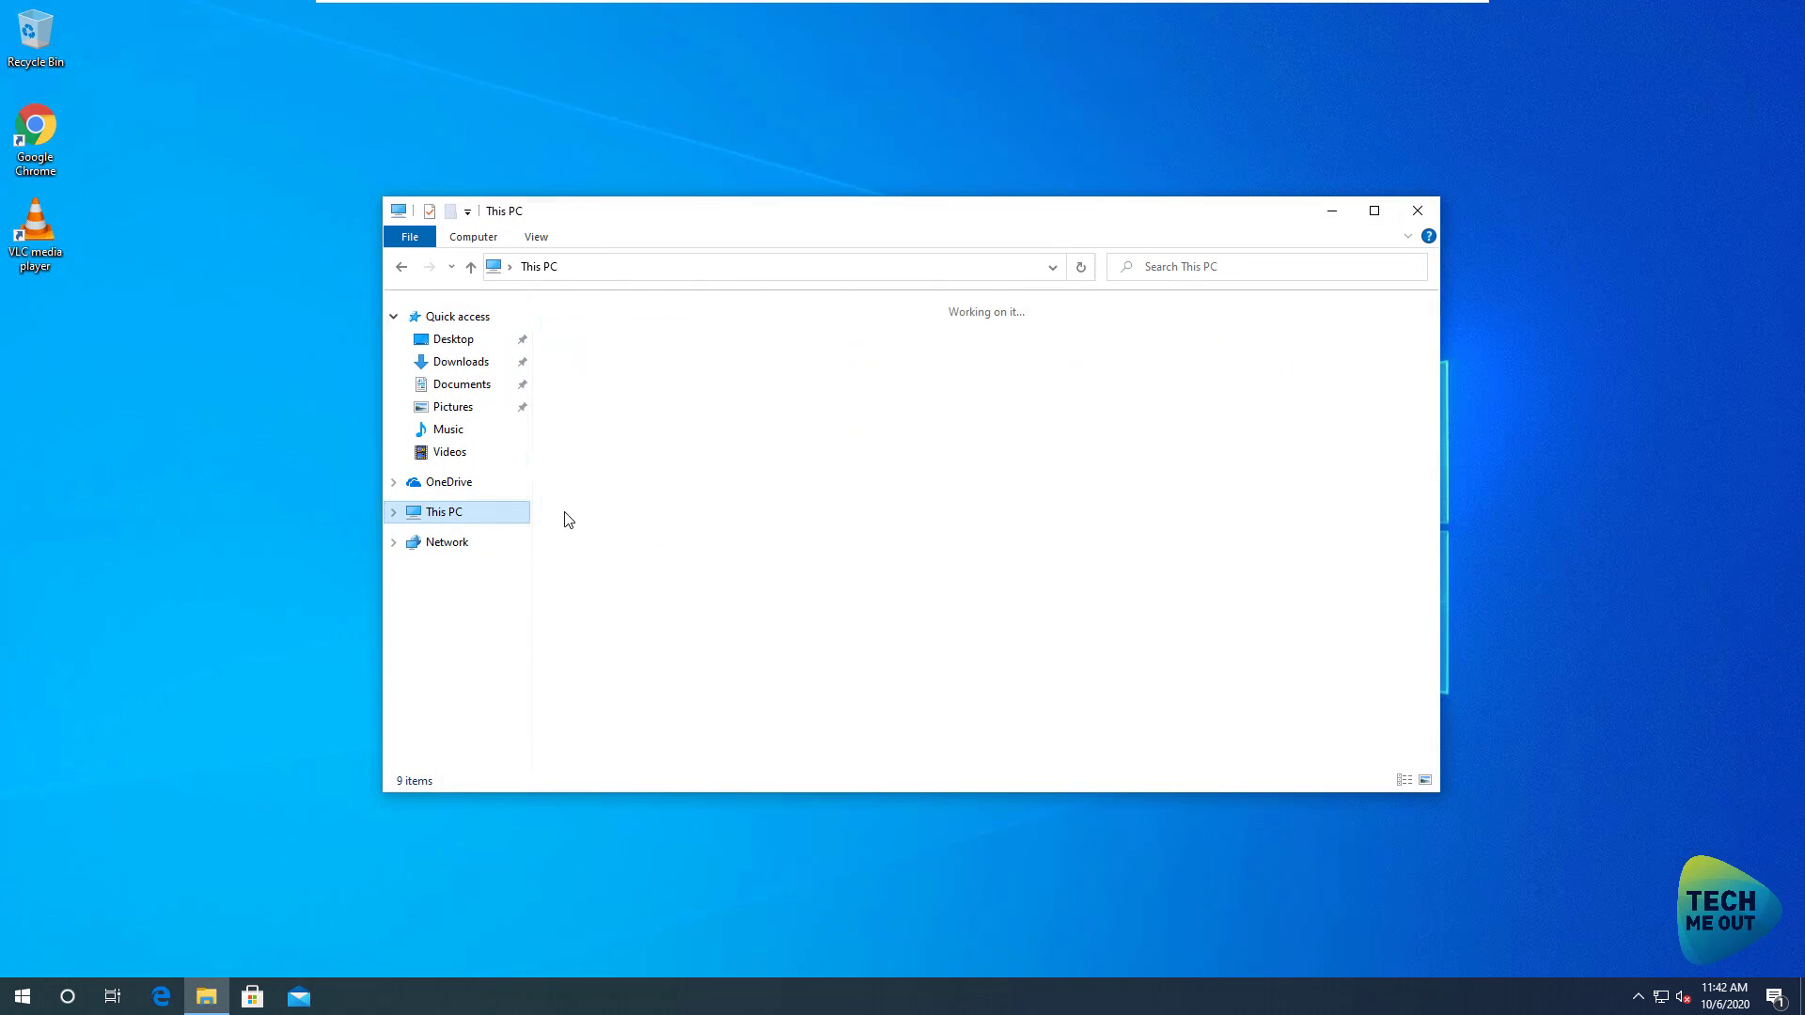
{"action": "left_click", "coordinate": [606, 517]}
{"action": "double_click", "coordinate": [606, 517]}
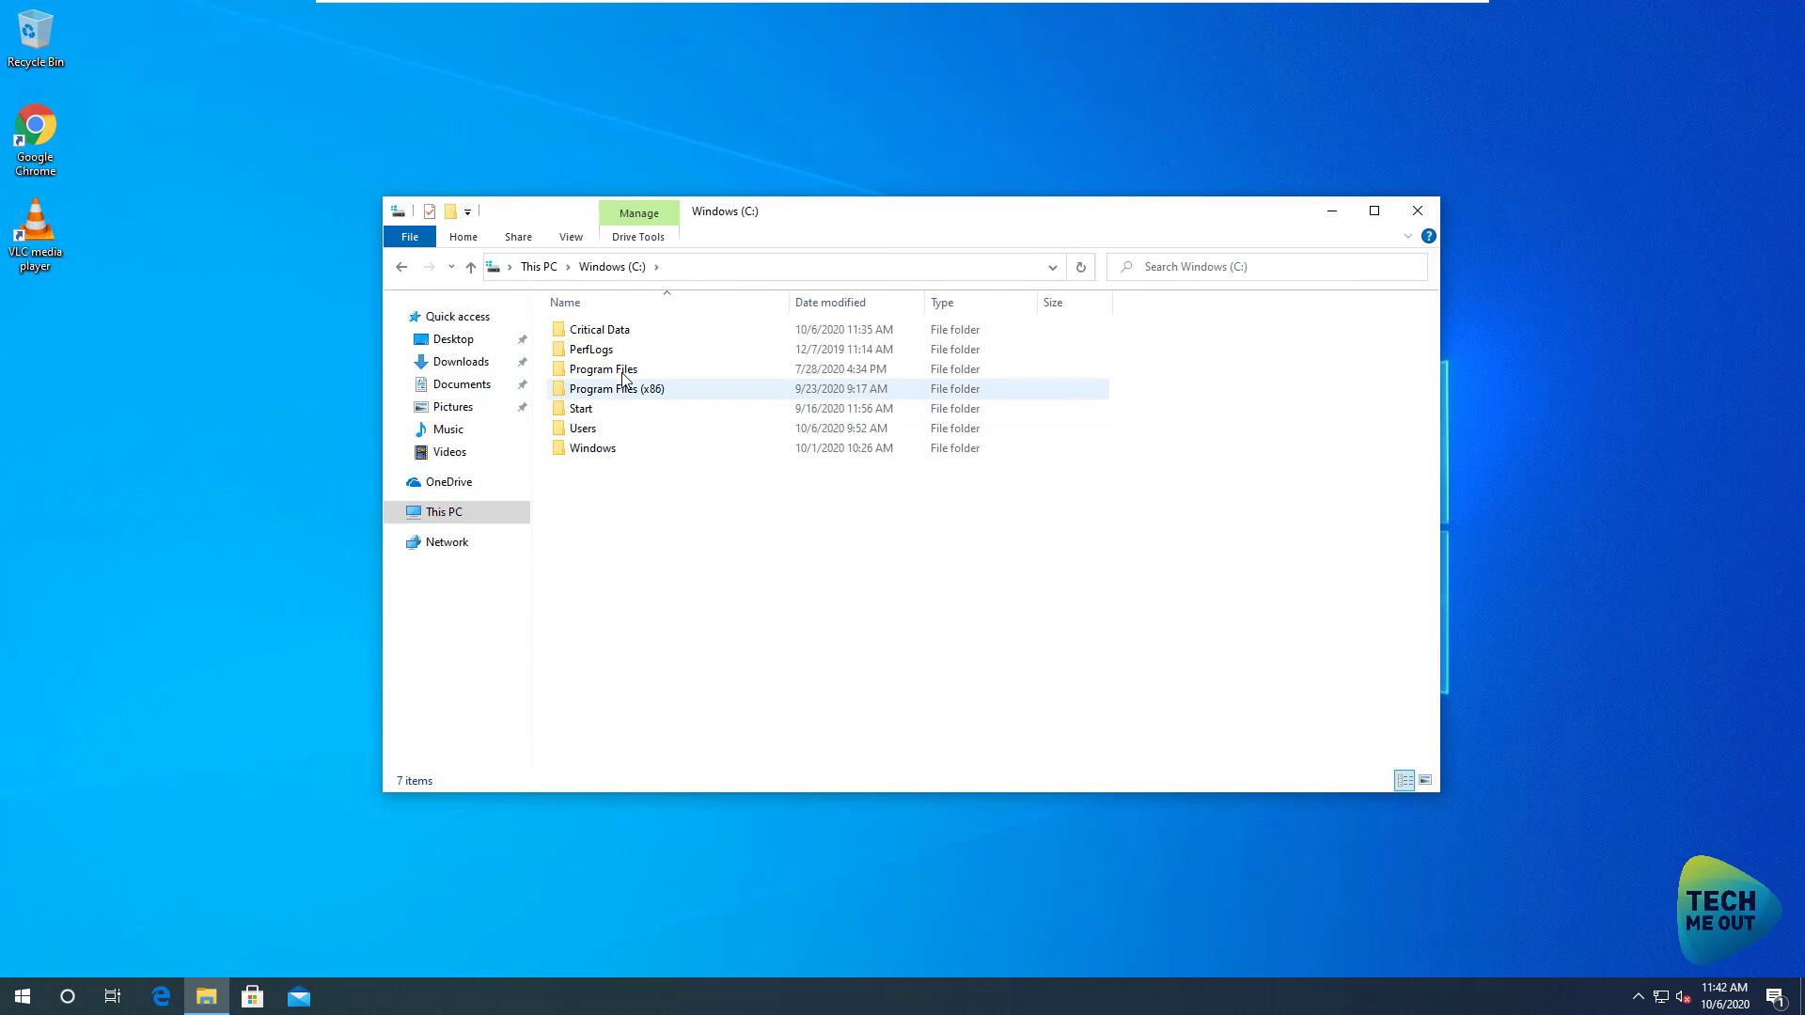
{"action": "double_click", "coordinate": [611, 329]}
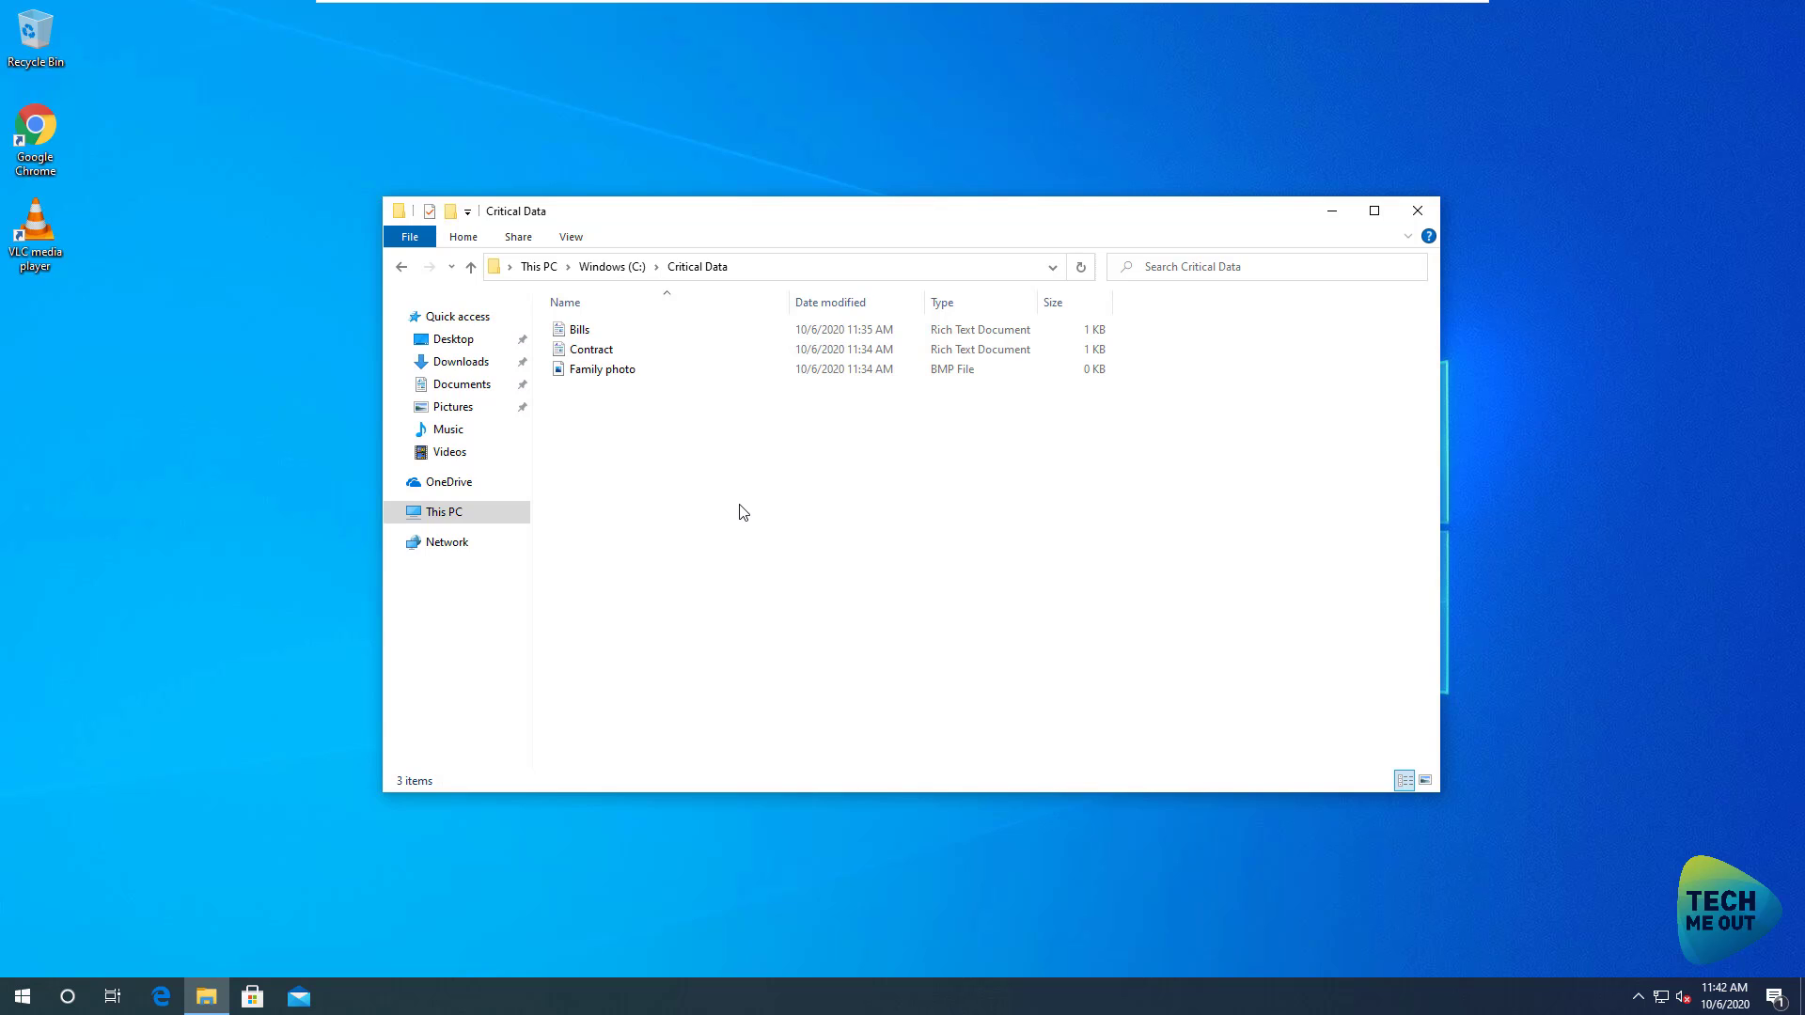
{"action": "left_click", "coordinate": [60, 126]}
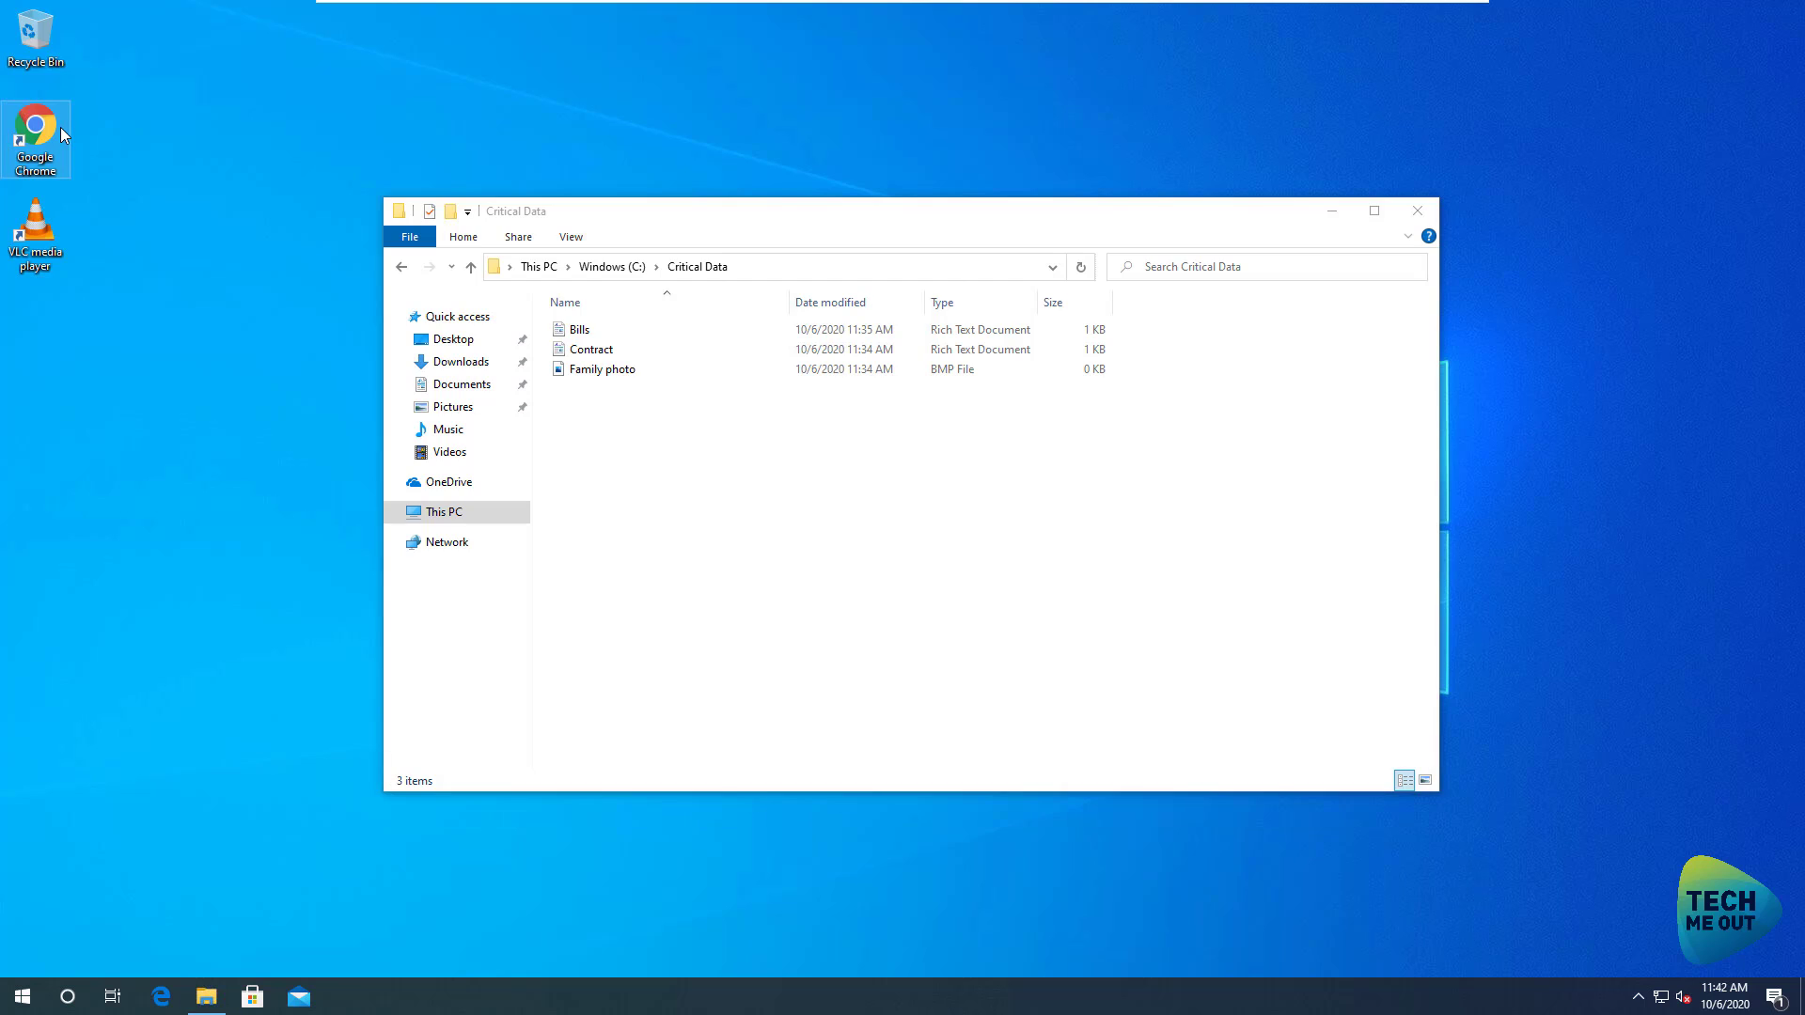
Step: Launch Chrome and load the vDSM sign-in page at 192.168.99.77:5000
{"action": "double_click", "coordinate": [60, 127]}
{"action": "type", "text": "19"}
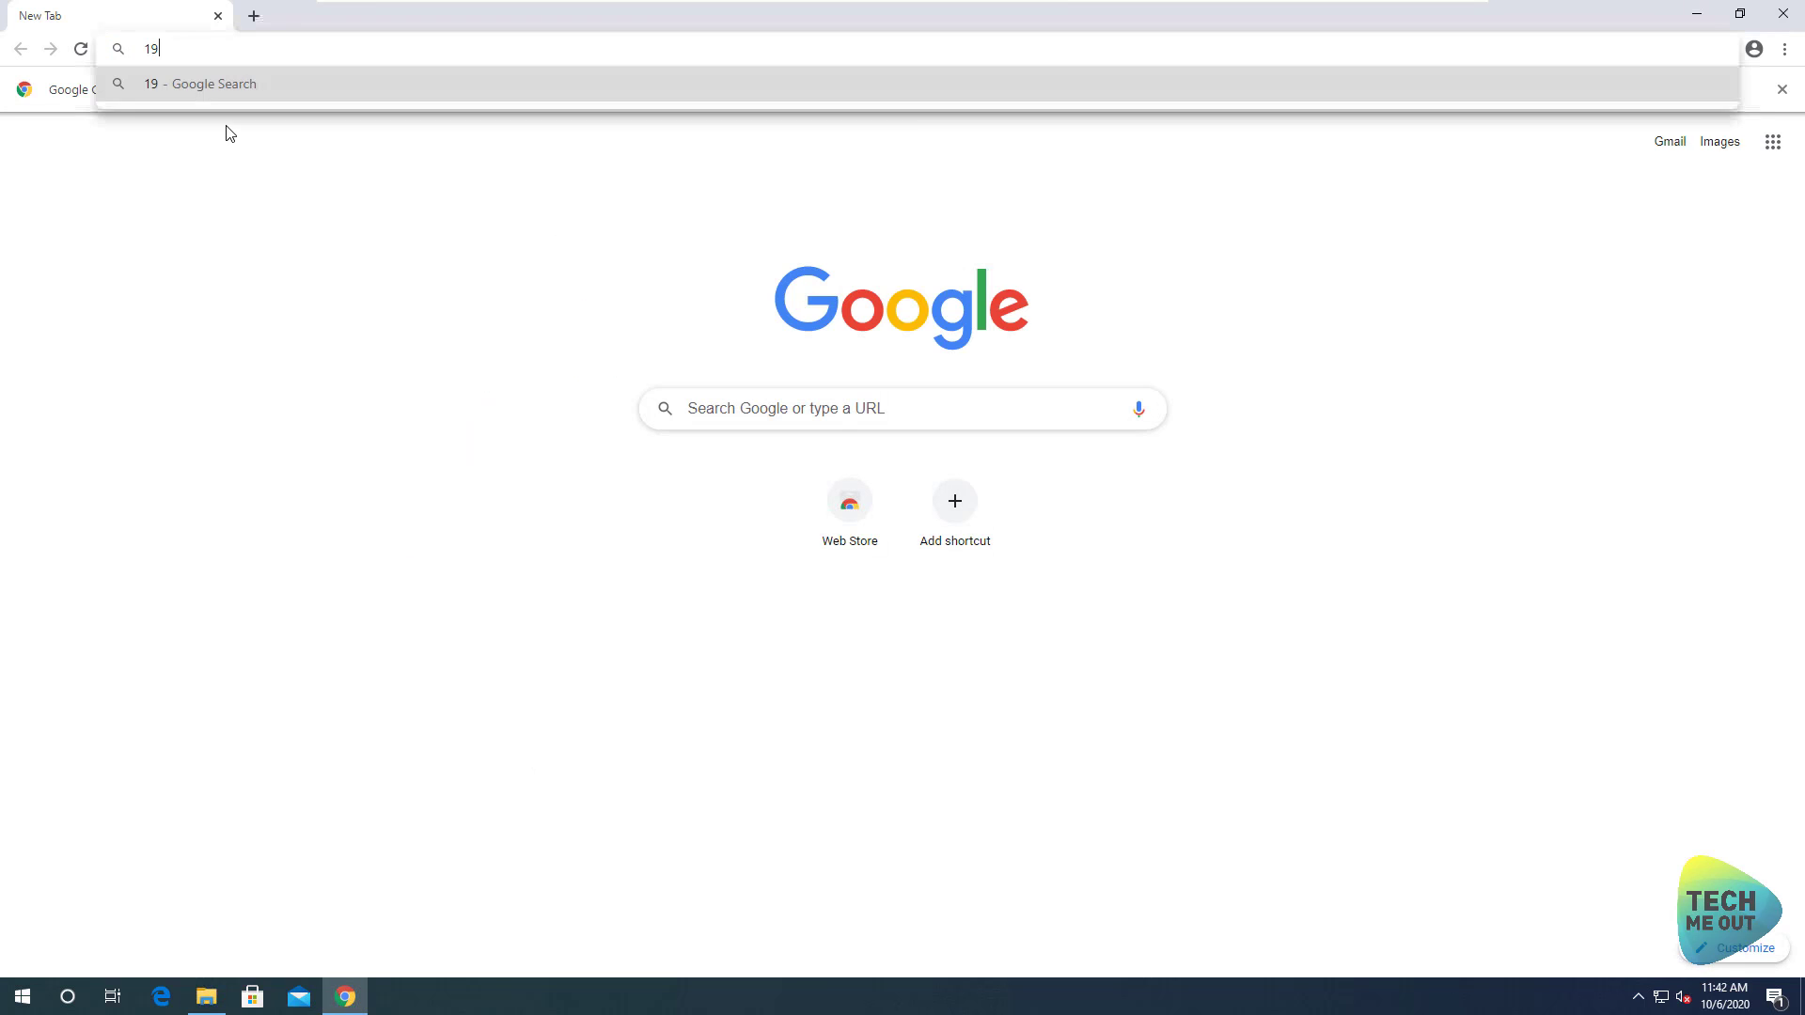
{"action": "type", "text": "2.168"}
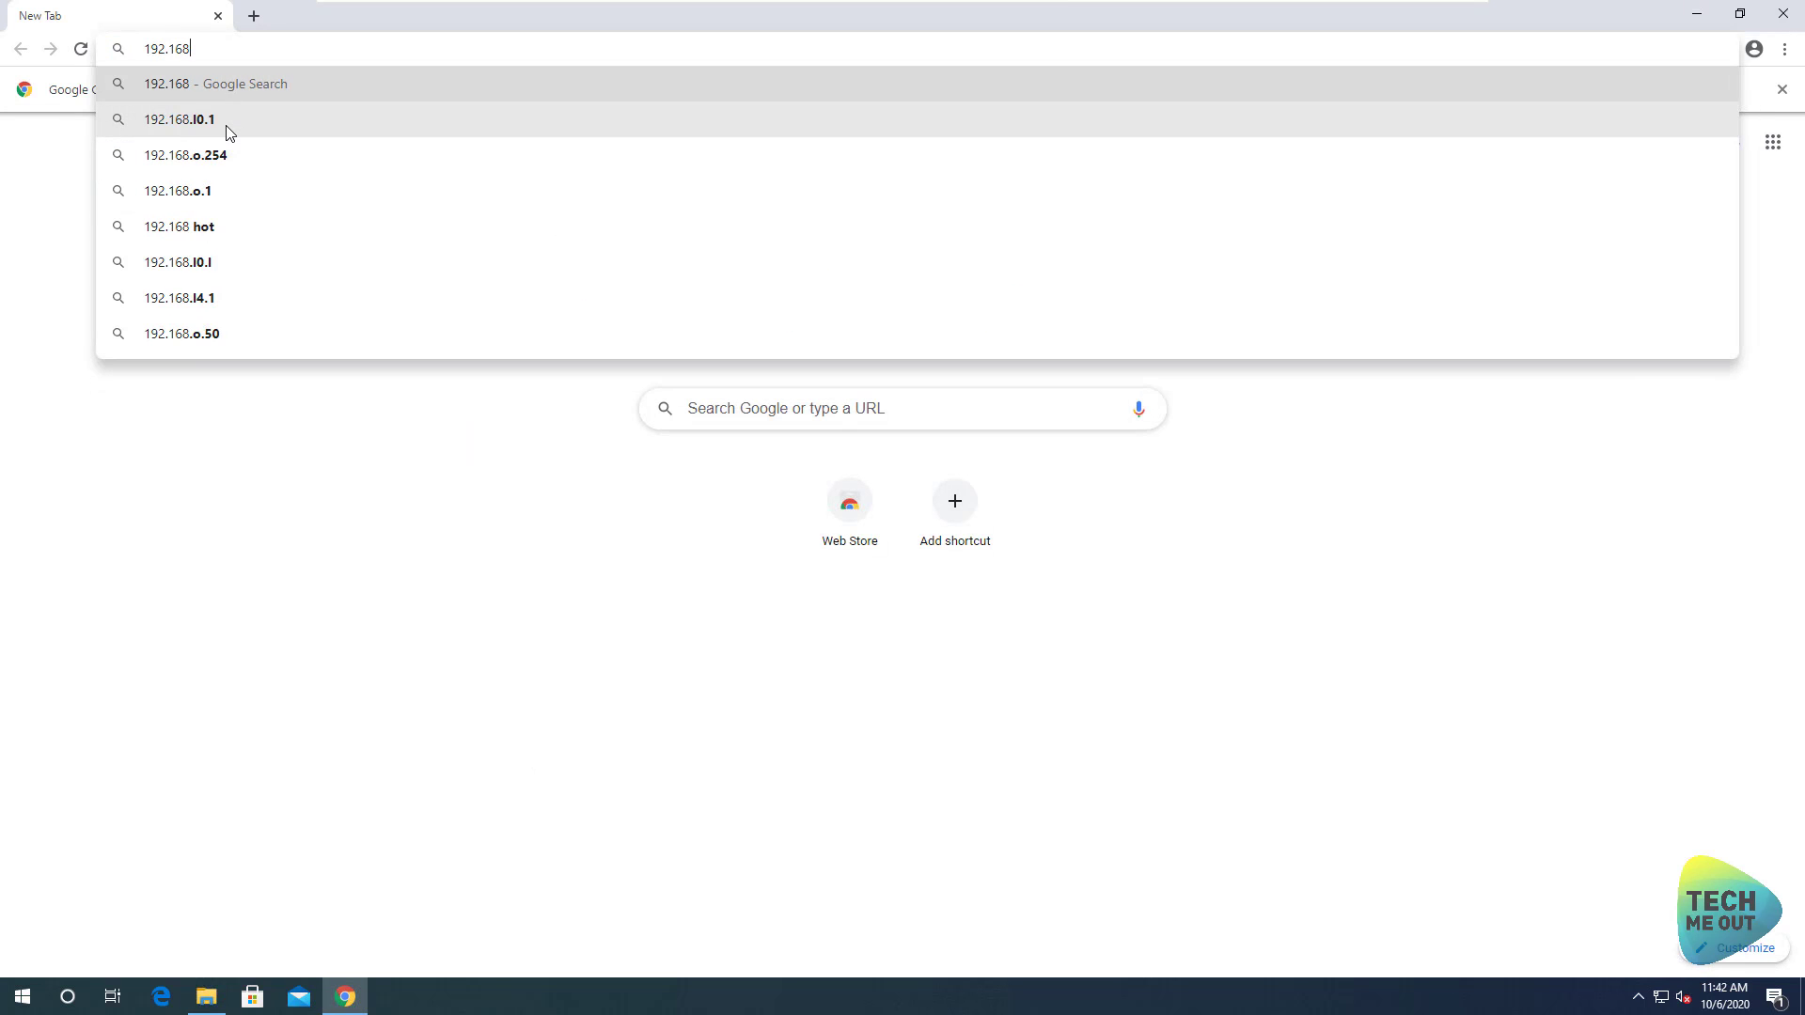
{"action": "type", "text": ".99.77"}
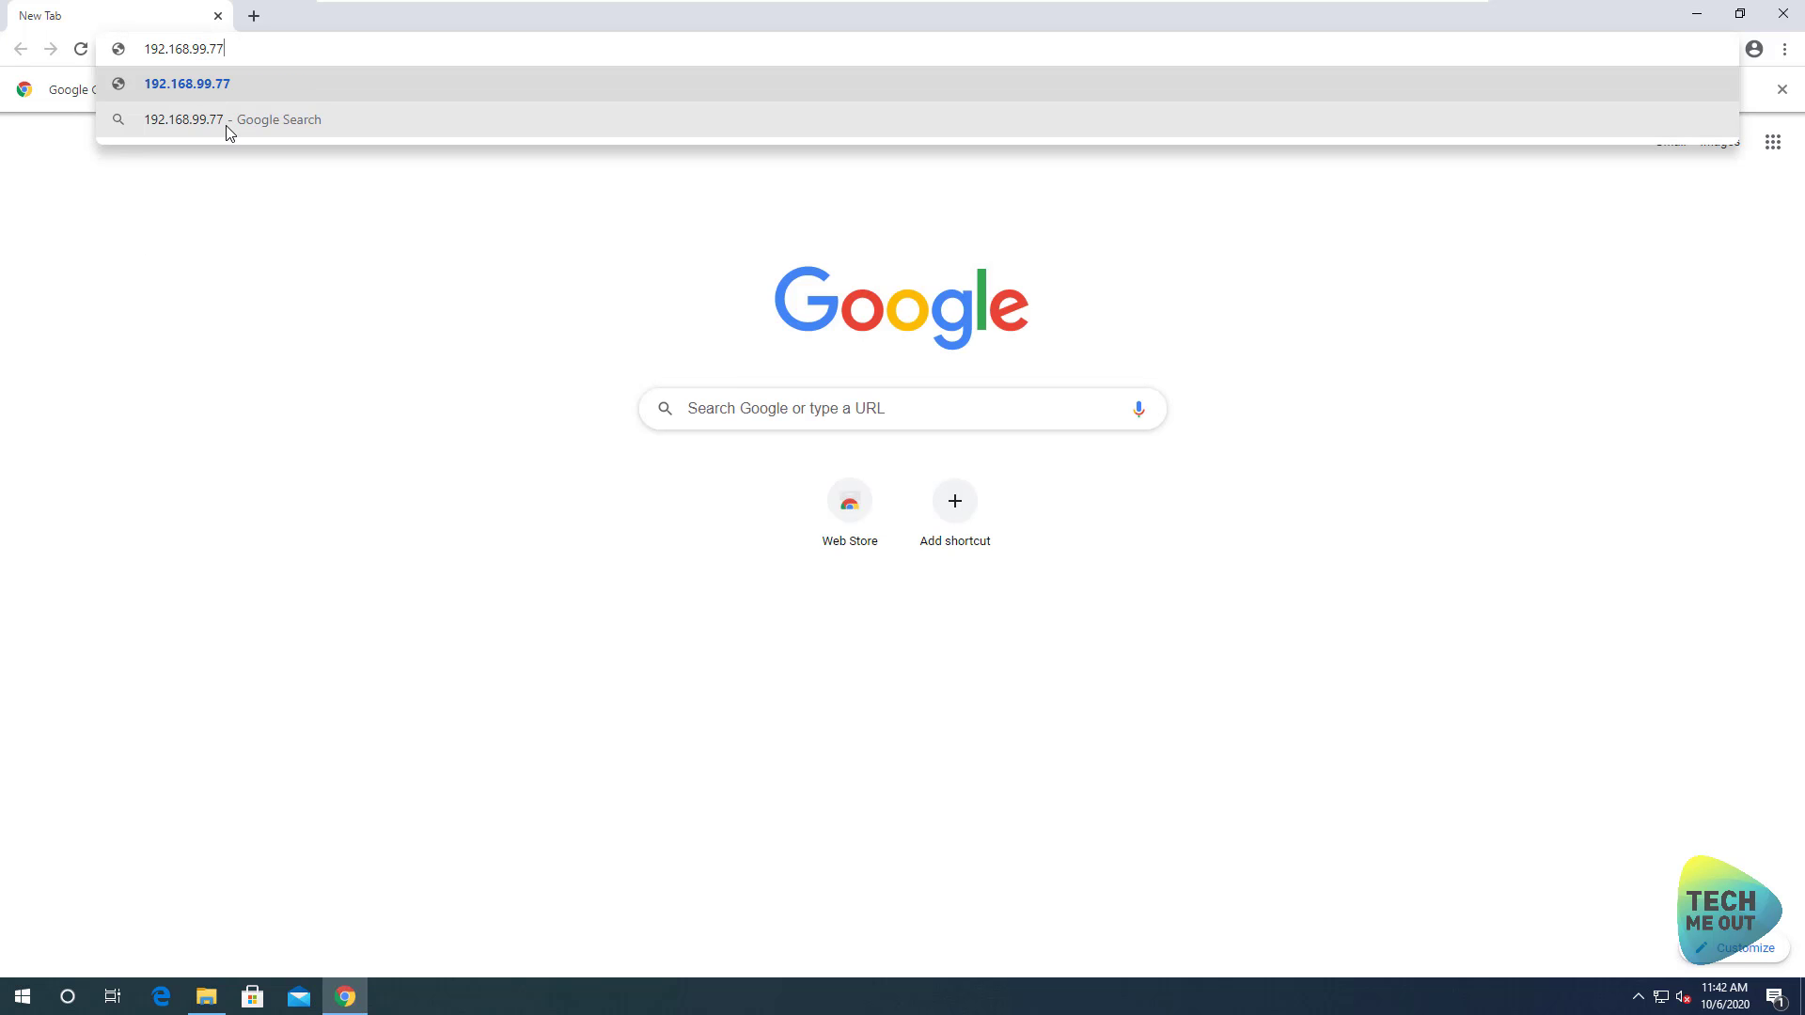
{"action": "key", "text": "Return"}
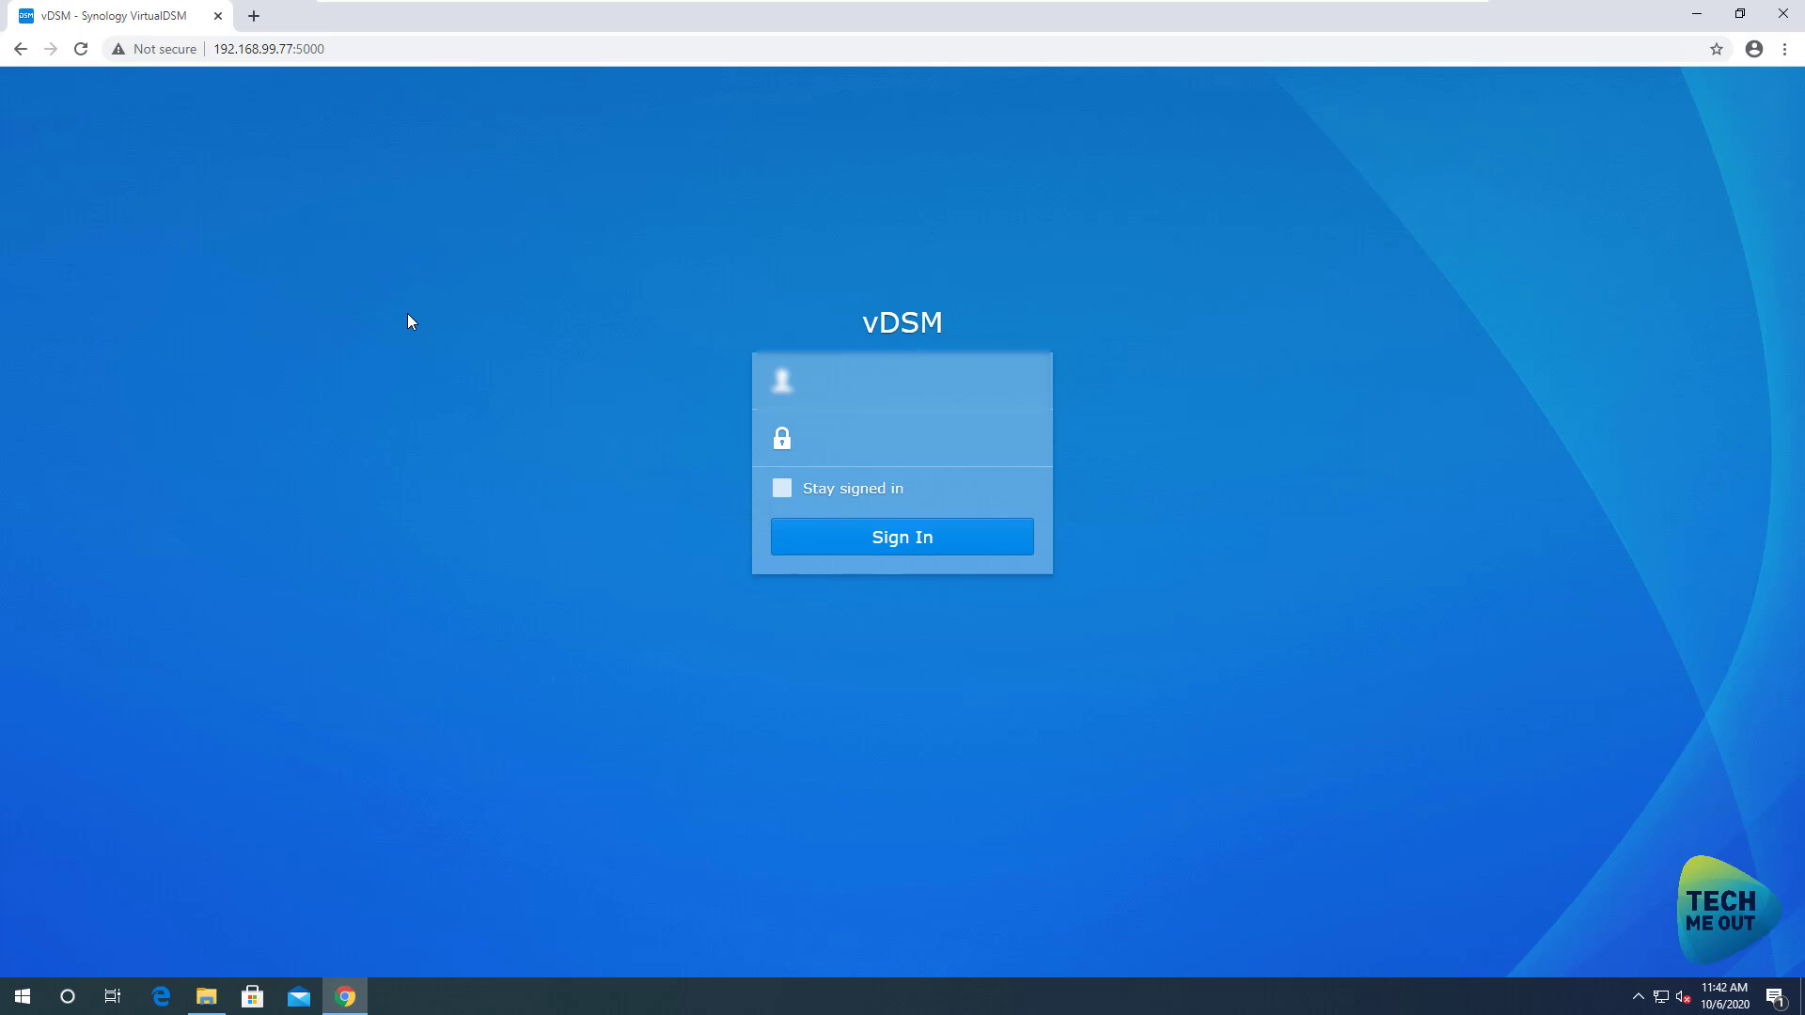
Step: Sign in to DSM with the administrator username and password, declining Chrome's save-password offer
{"action": "type", "text": "synadmin"}
{"action": "key", "text": "Tab"}
{"action": "type", "text": "•••••••••"}
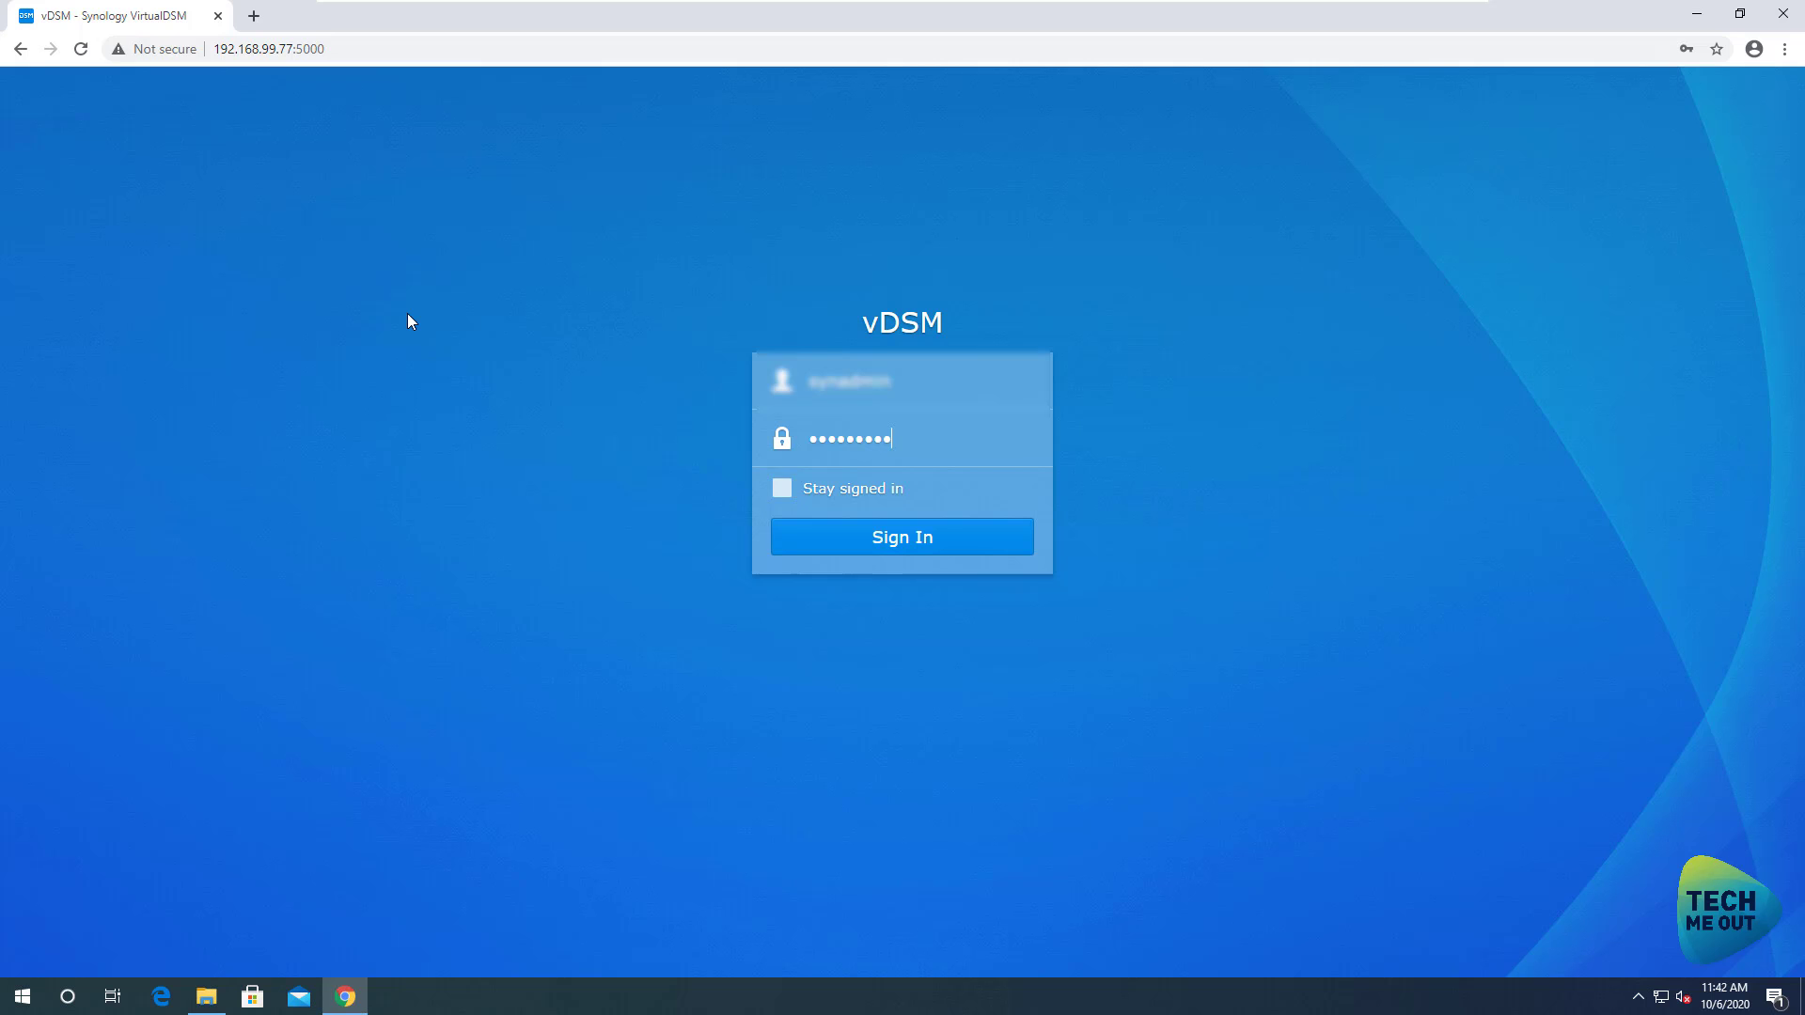
{"action": "type", "text": "••"}
{"action": "key", "text": "Return"}
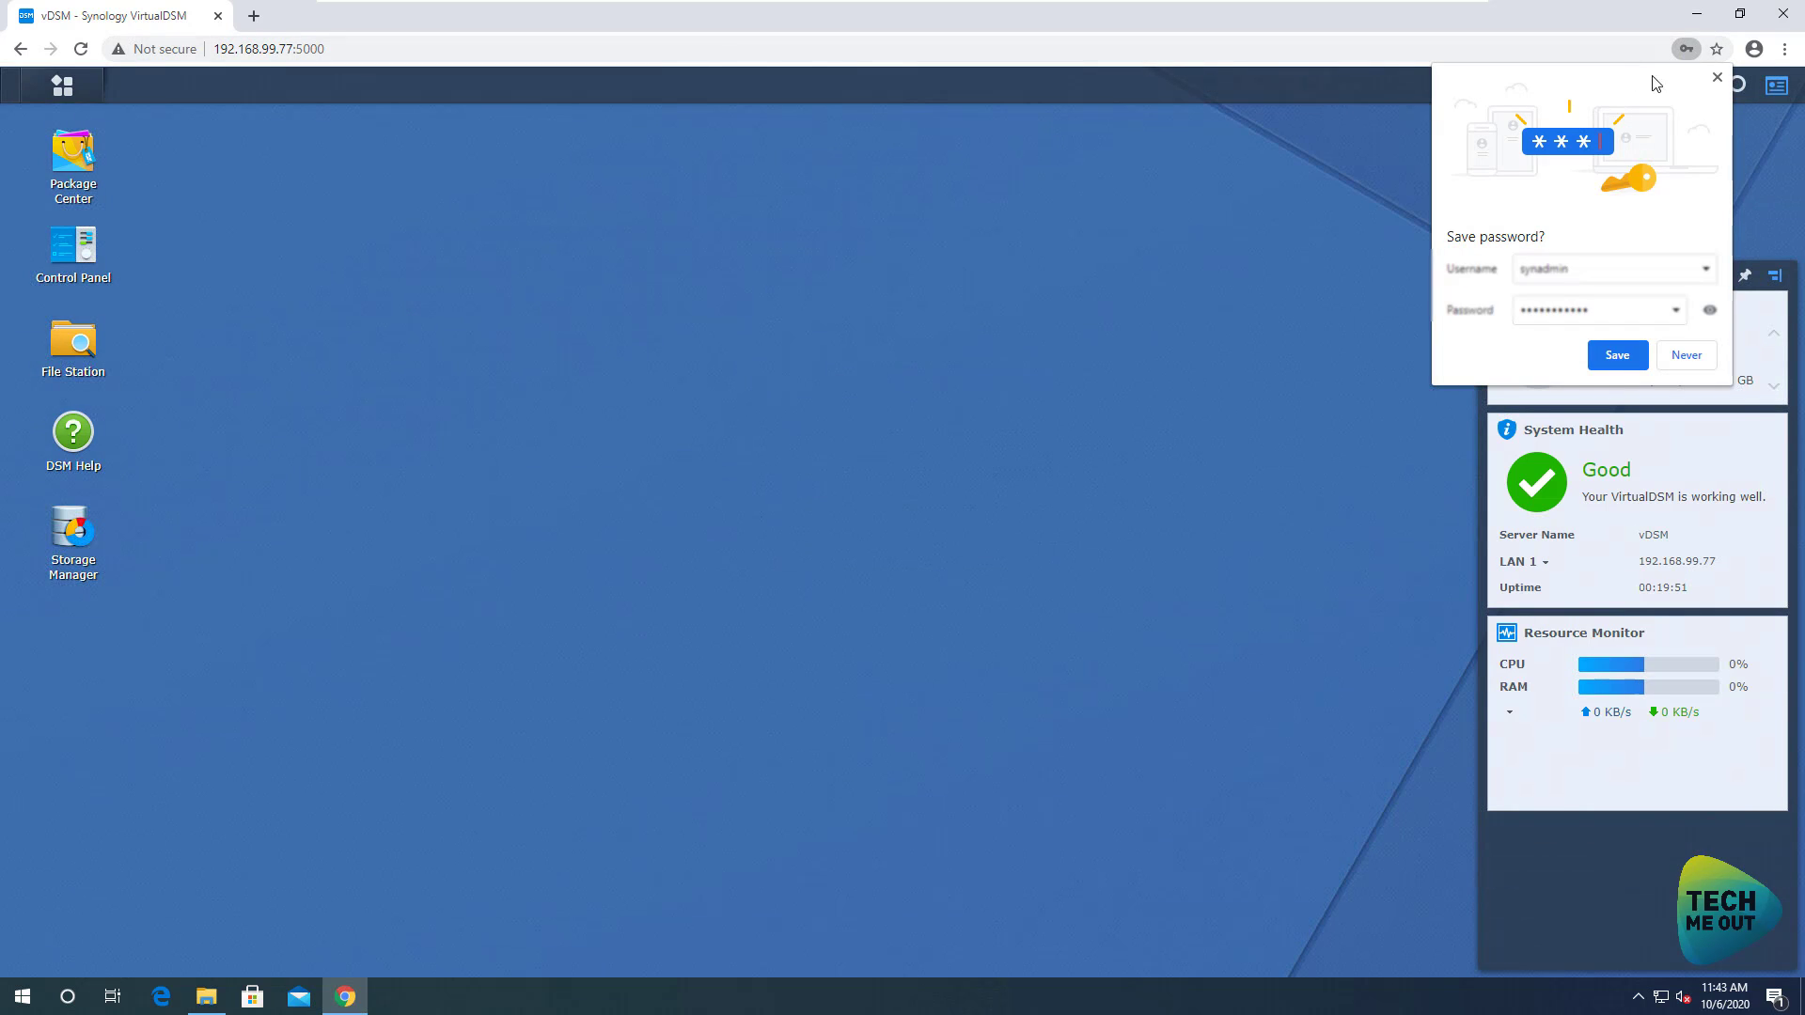
{"action": "left_click", "coordinate": [762, 294]}
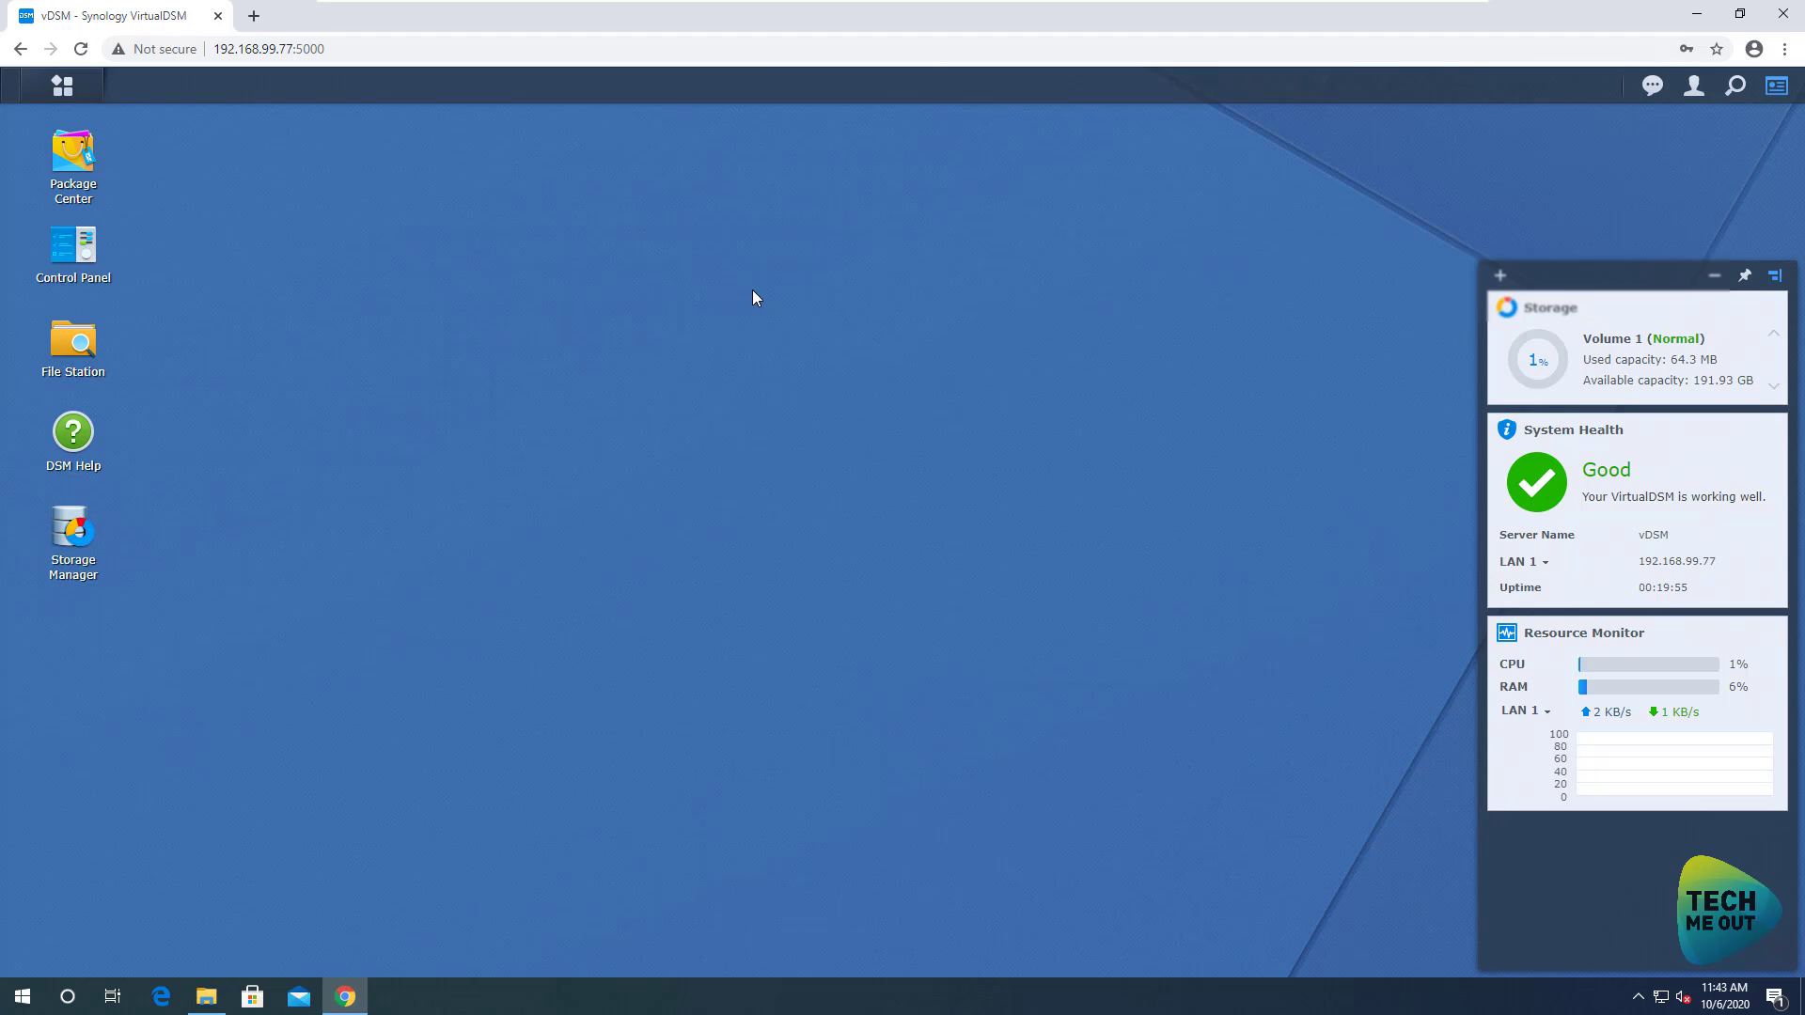
Step: Install Active Backup for Business from Package Center, then bring up Control Panel
{"action": "left_click", "coordinate": [69, 180]}
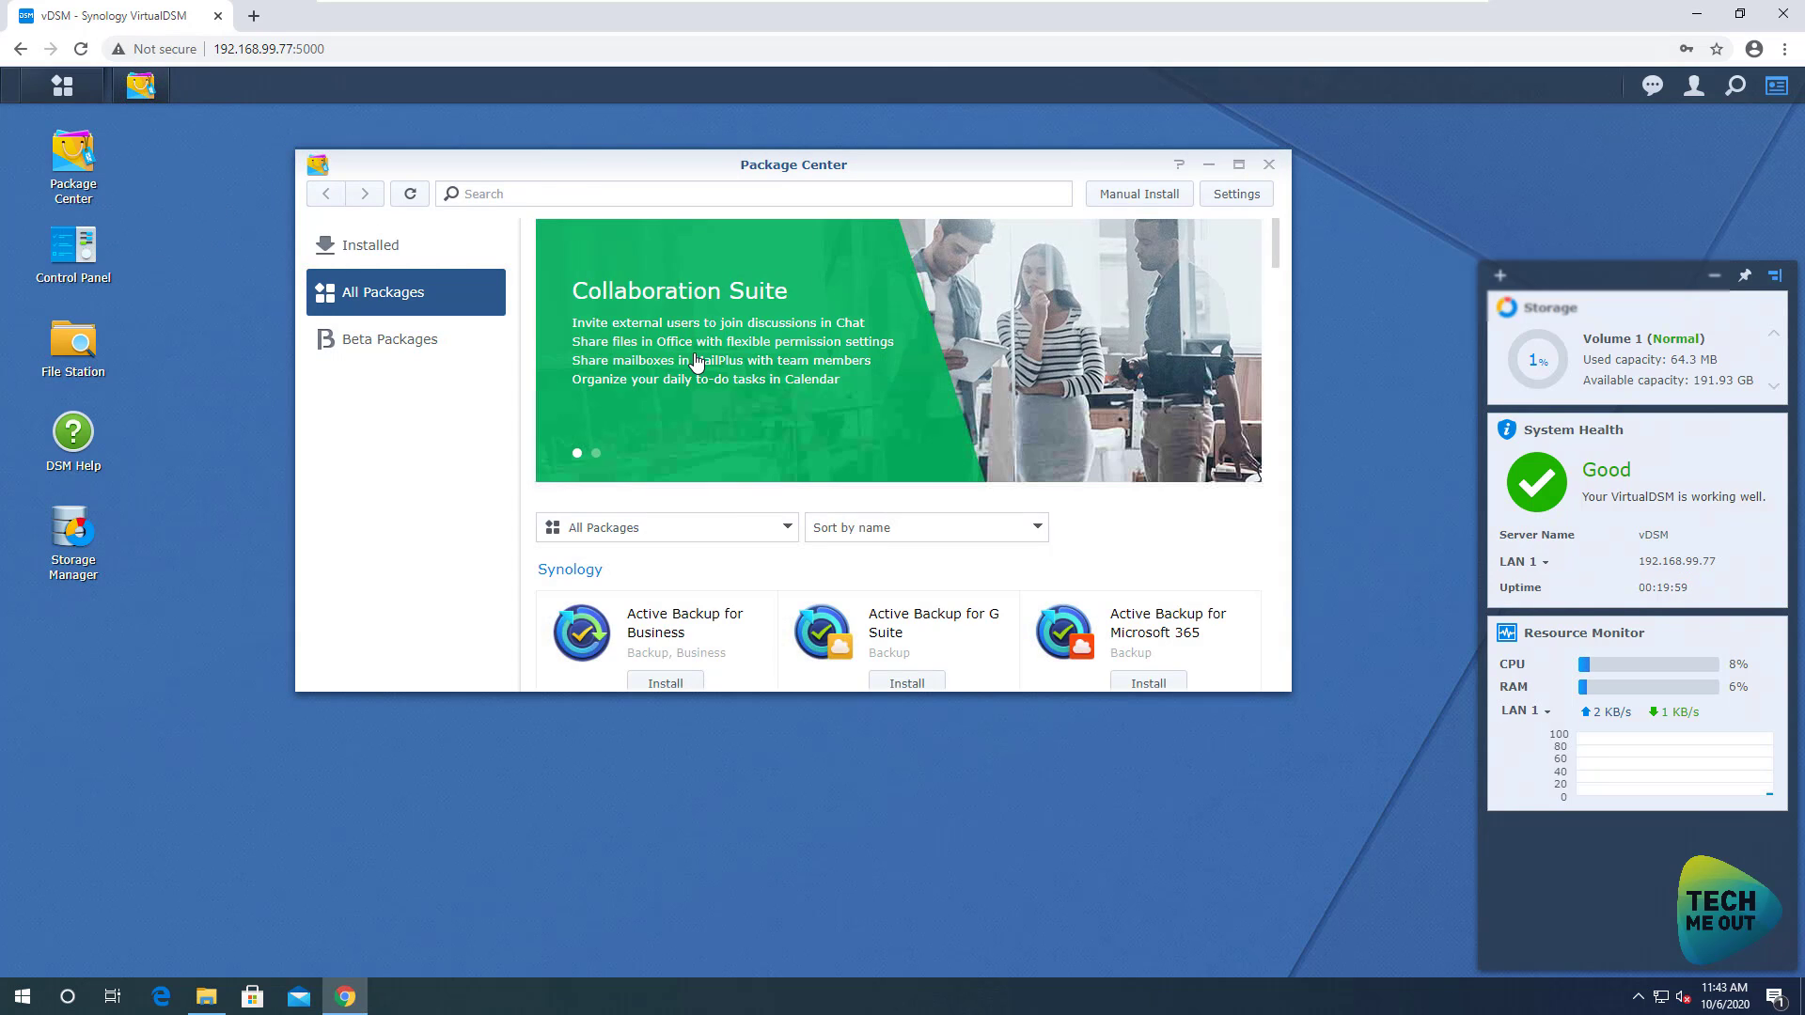
{"action": "scroll", "coordinate": [696, 362], "scroll_direction": "down", "scroll_amount": 1}
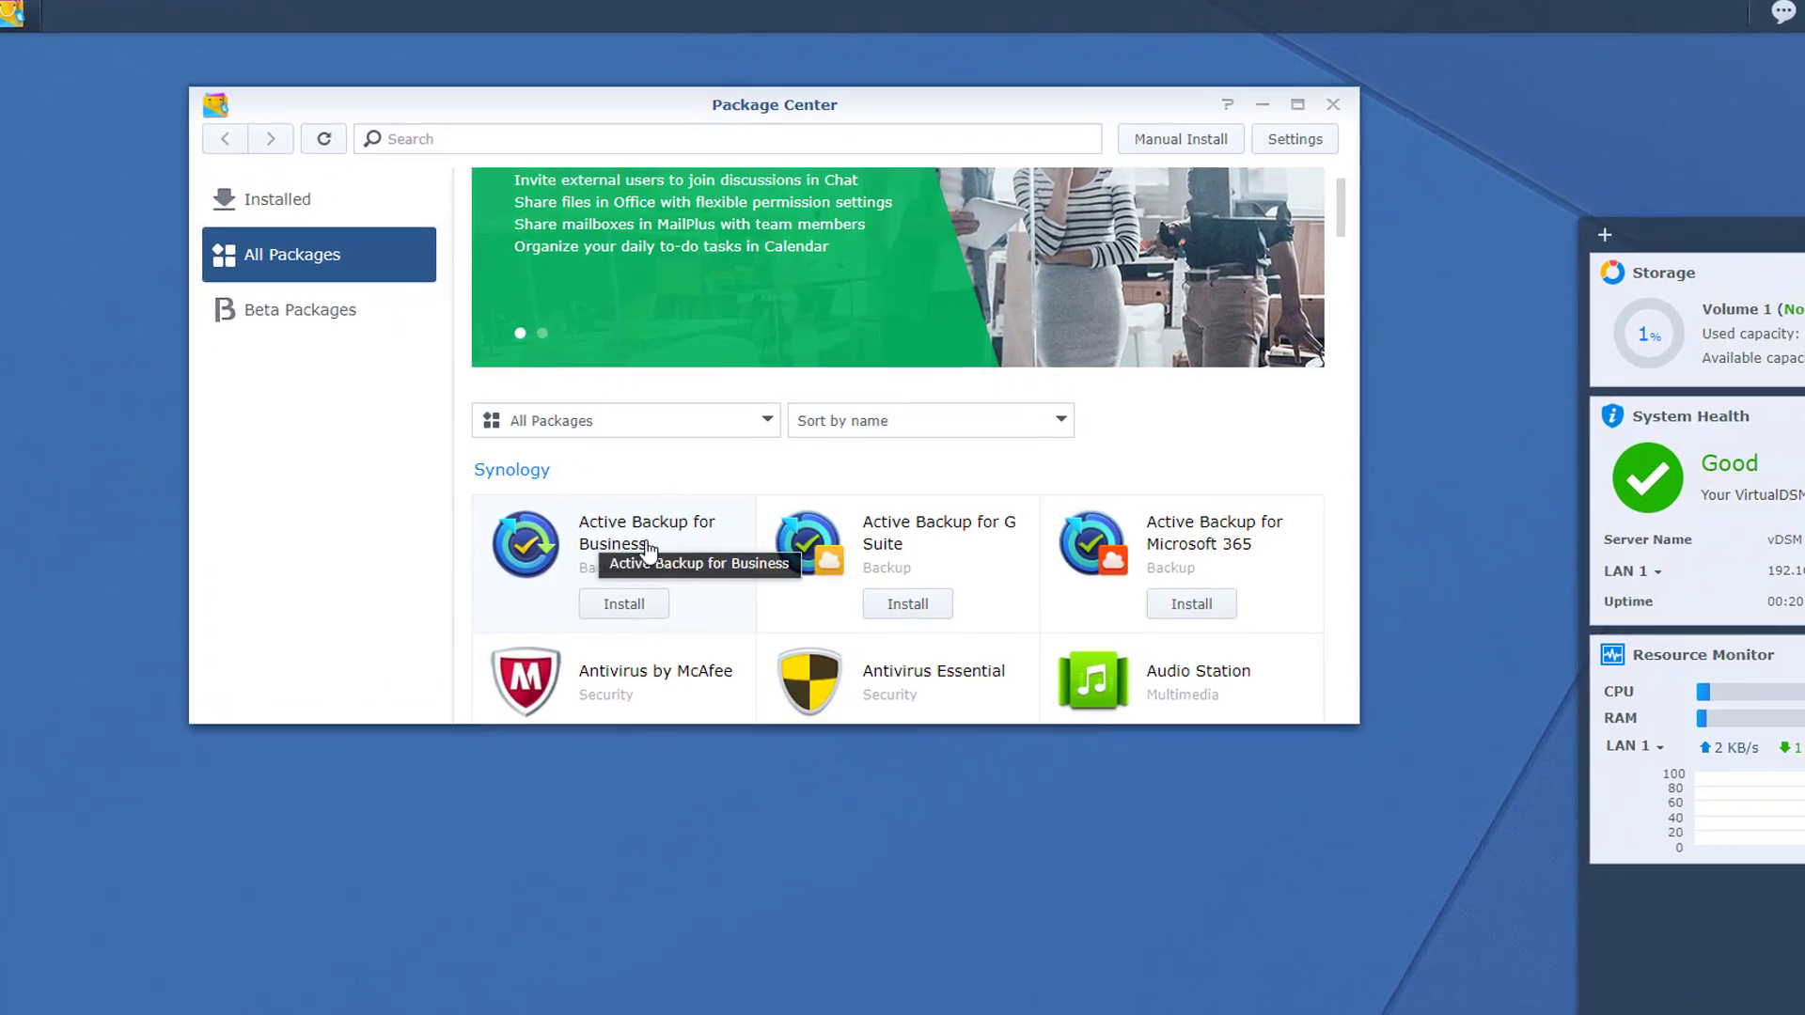
{"action": "left_click", "coordinate": [625, 604]}
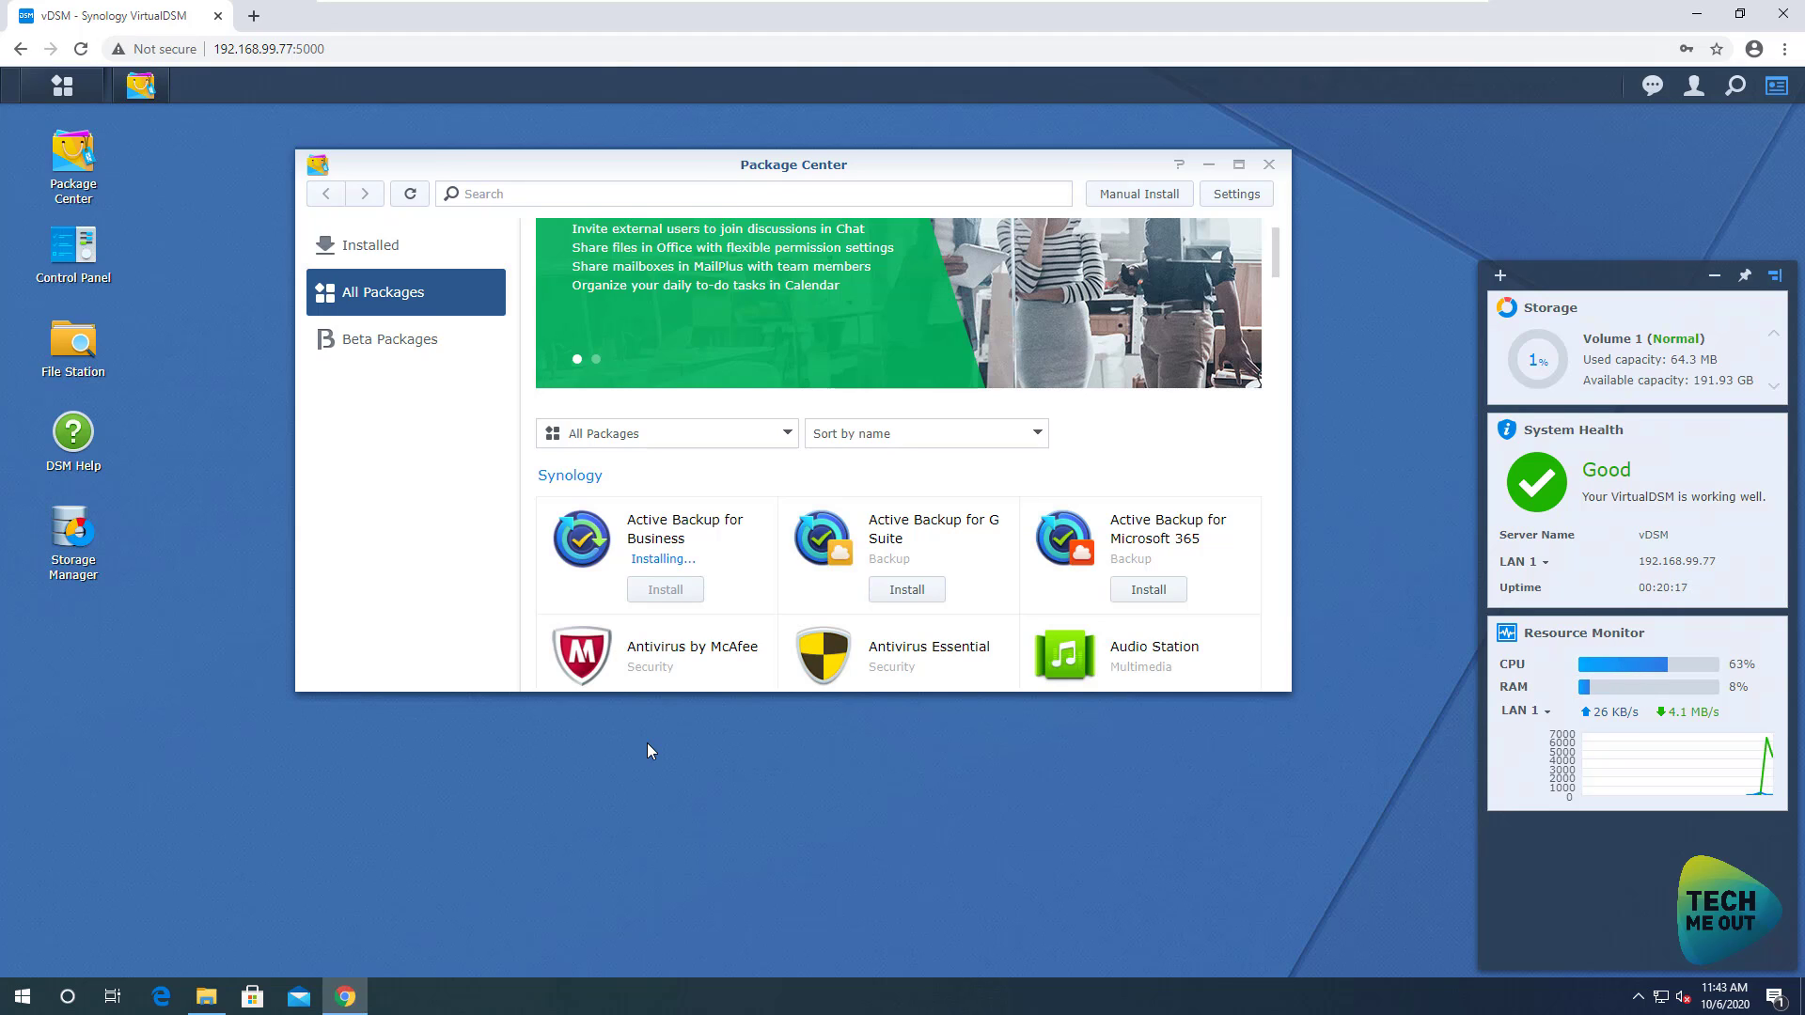
{"action": "left_click", "coordinate": [79, 275]}
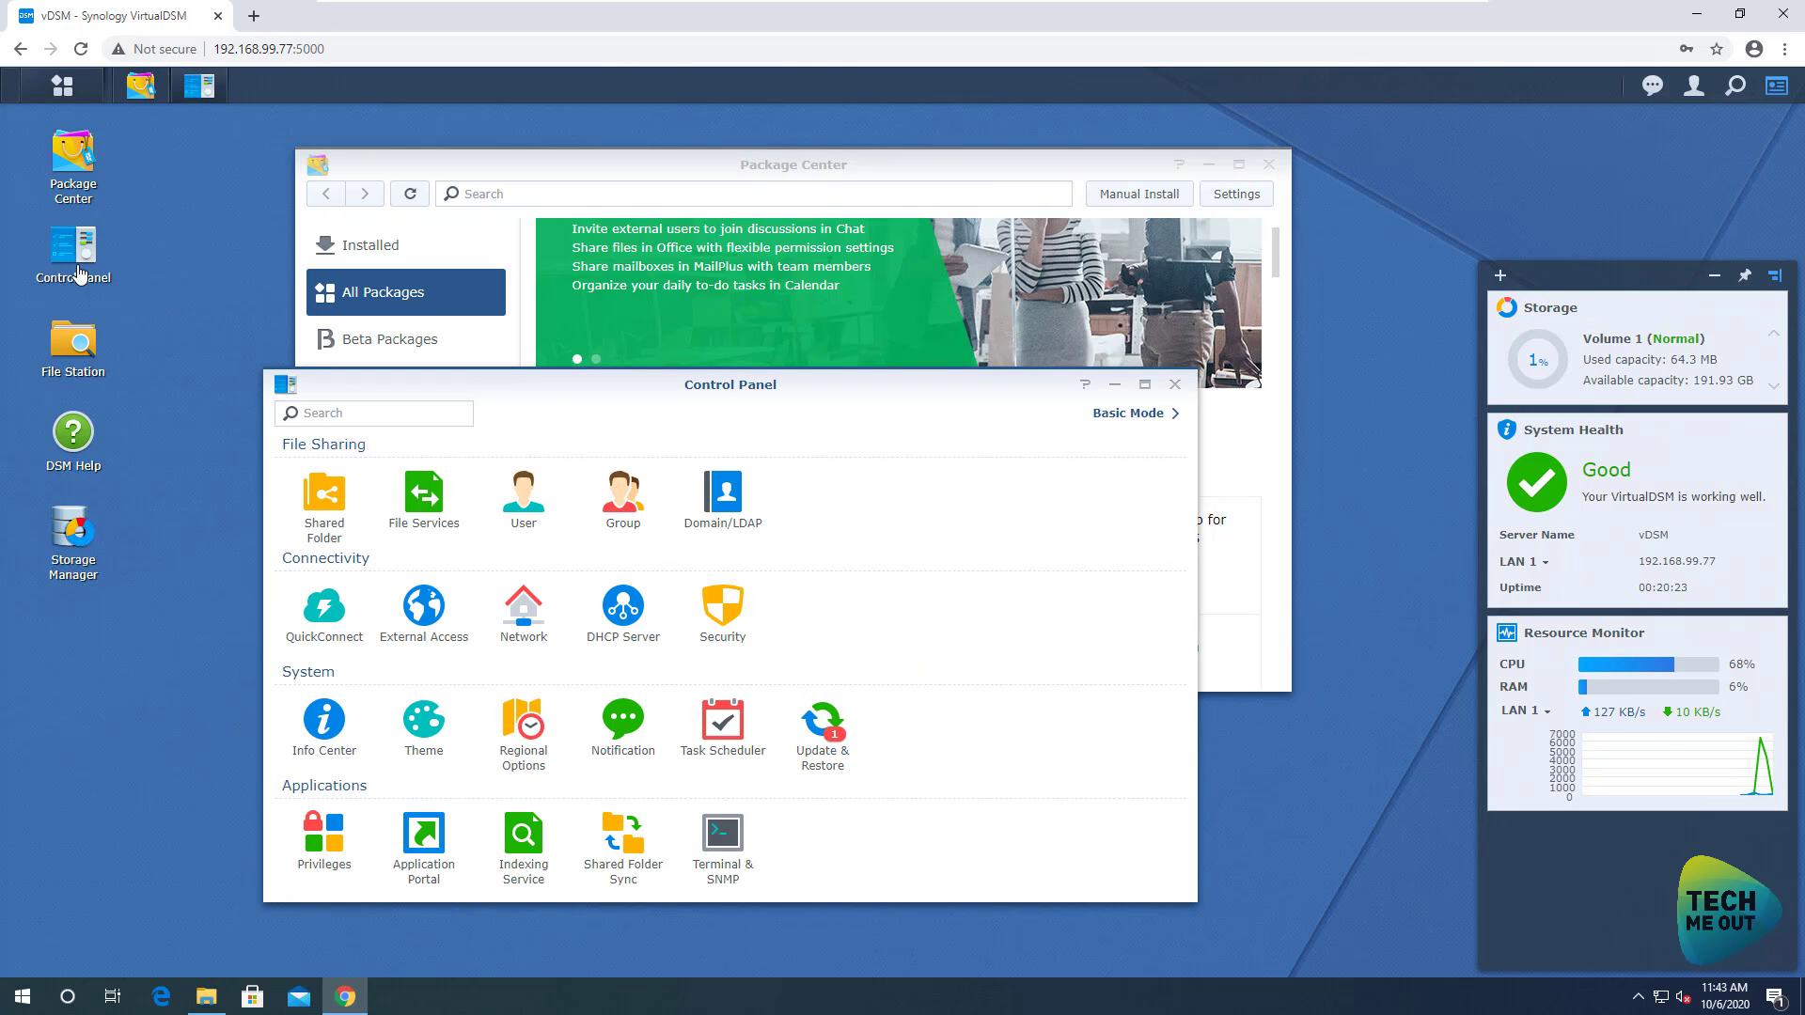
Step: Start a new user from Control Panel's User page and name it 'Tech Me Out'
{"action": "left_click", "coordinate": [525, 507]}
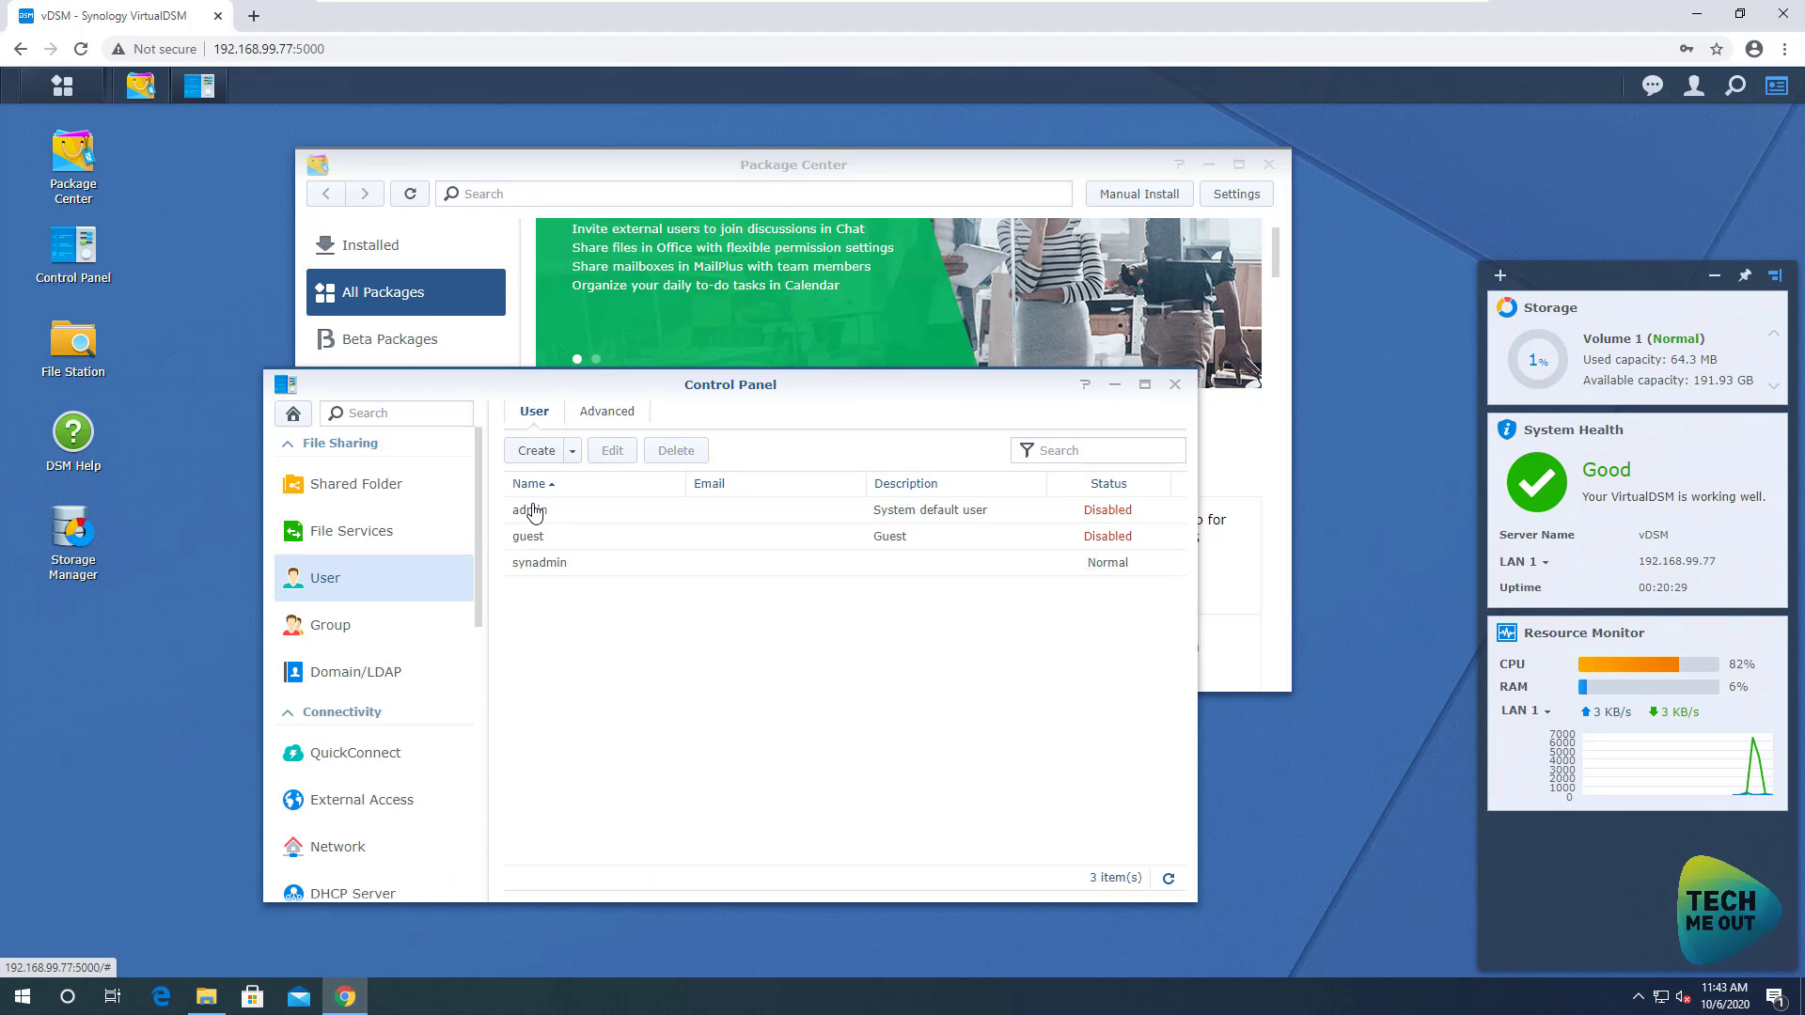
{"action": "left_click", "coordinate": [572, 452]}
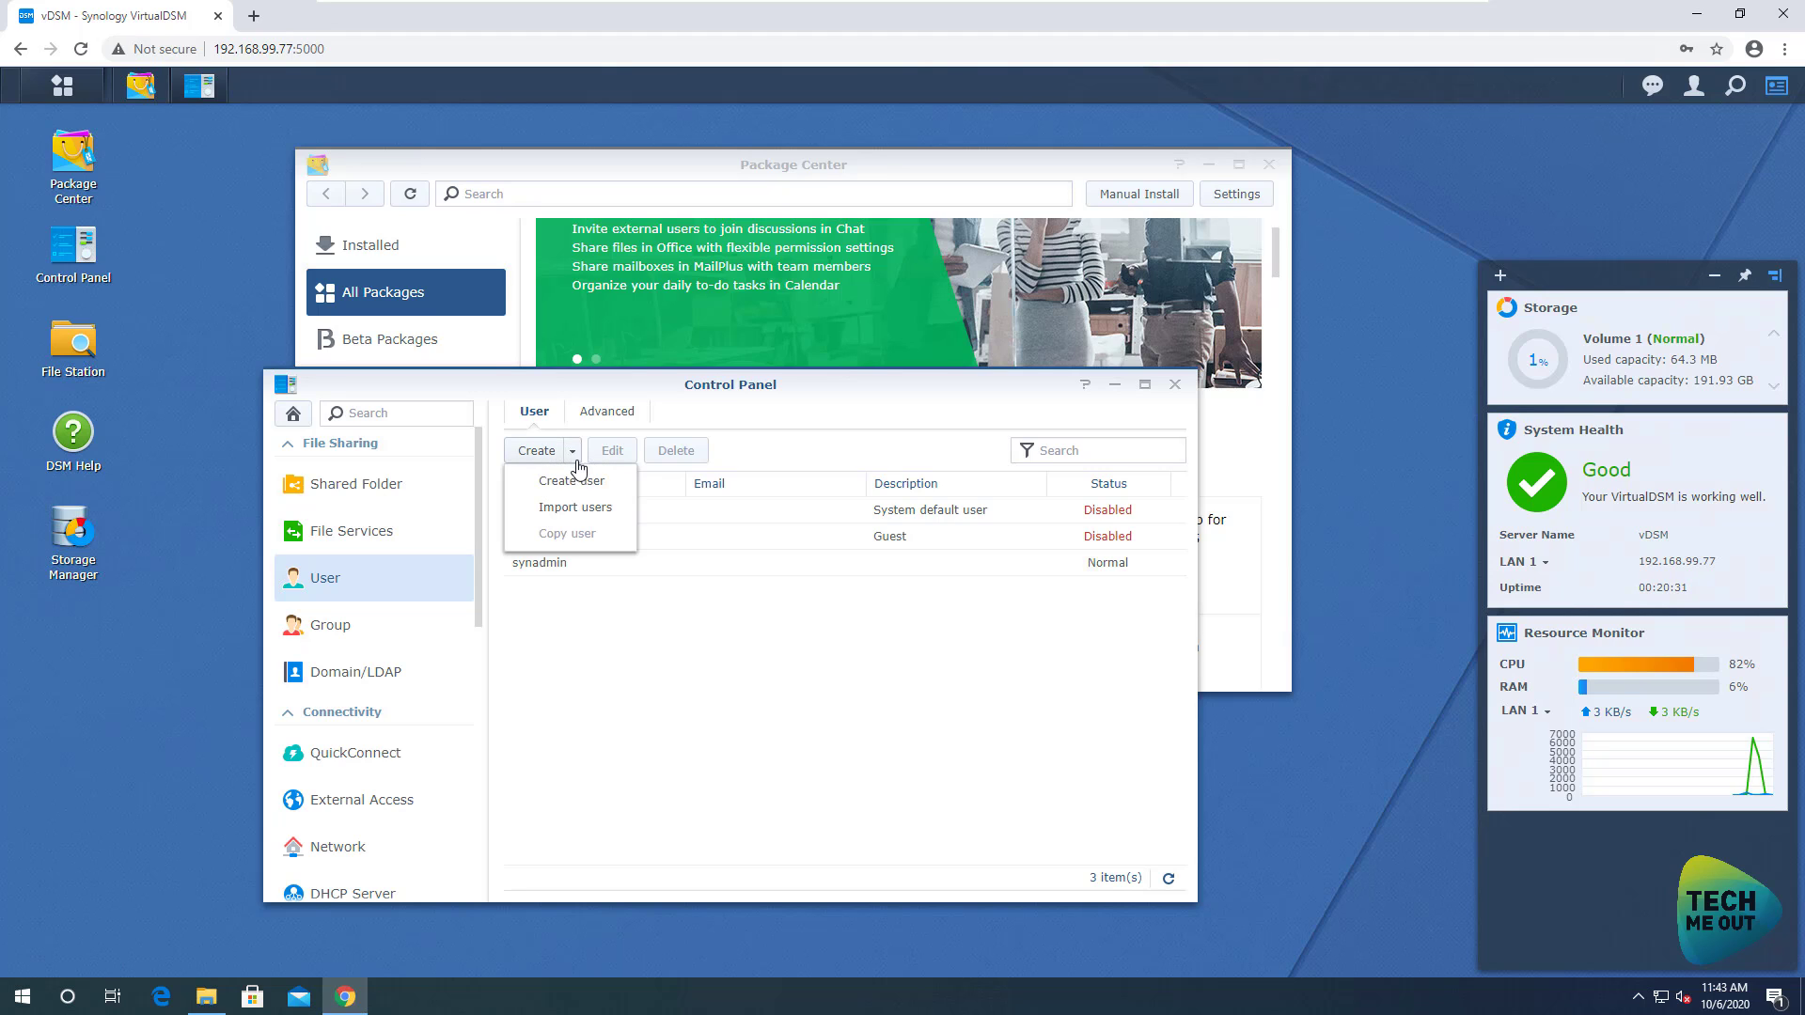
{"action": "left_click", "coordinate": [583, 481]}
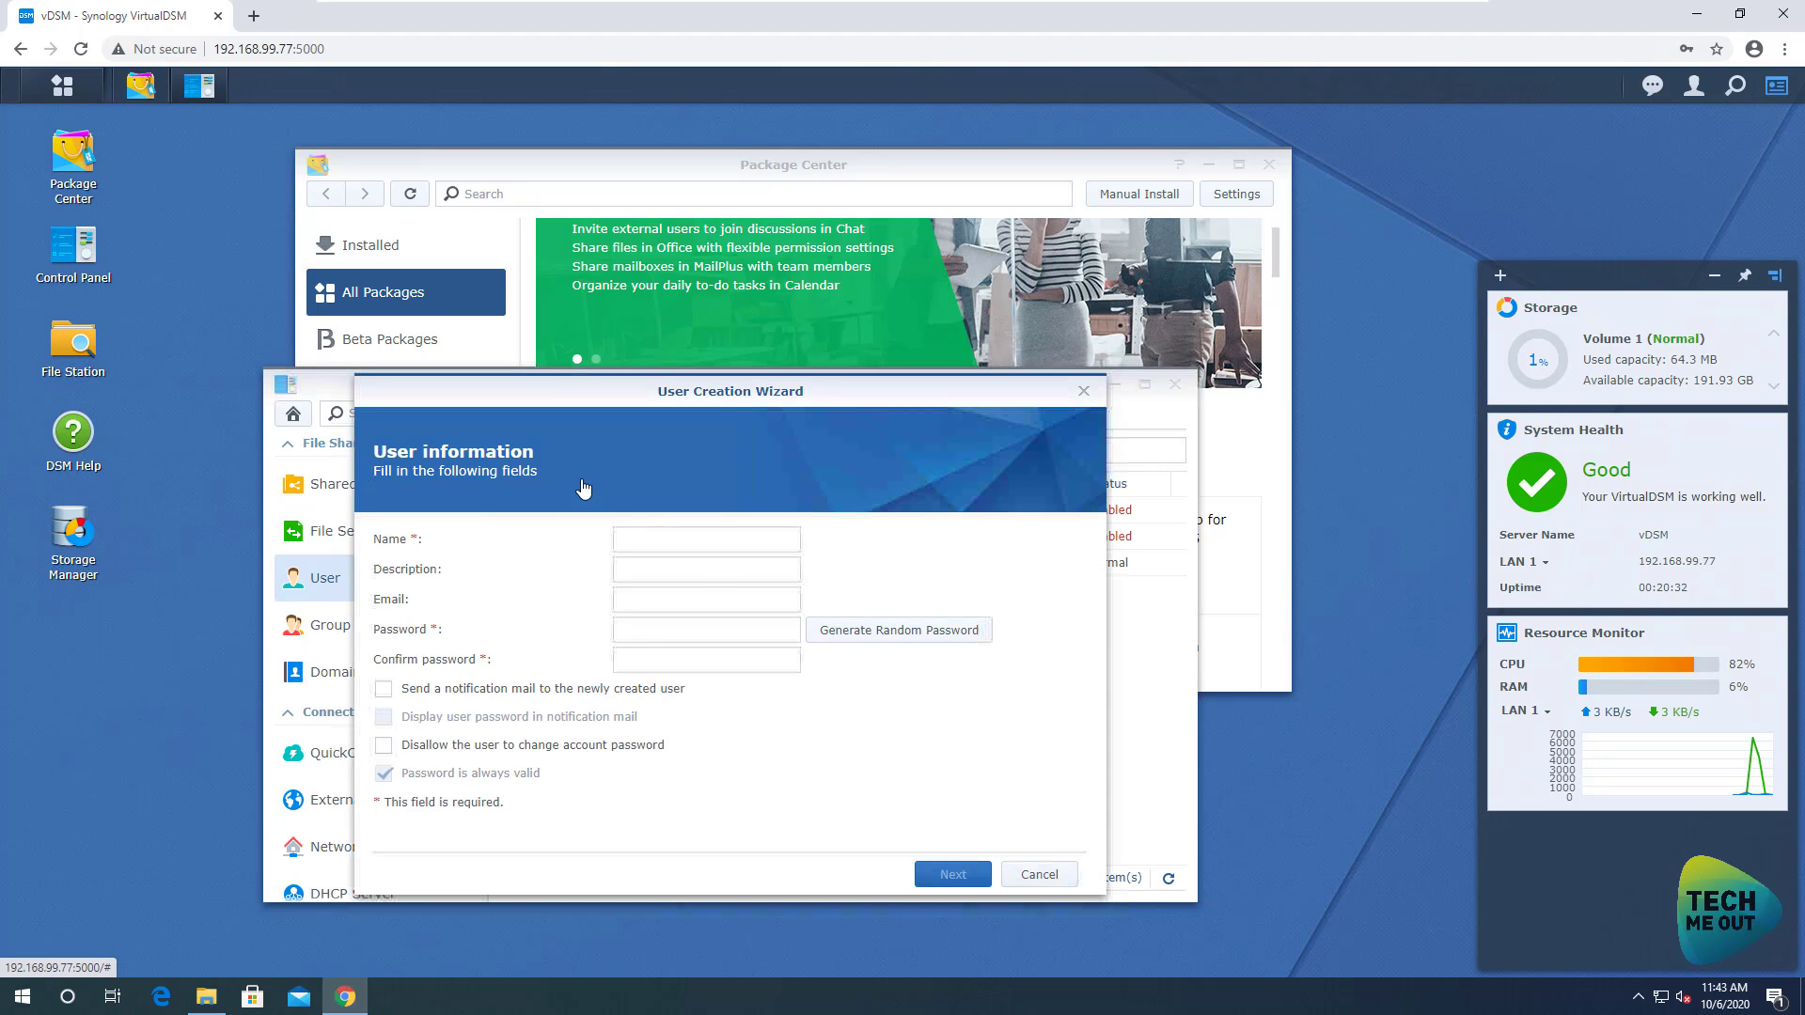
{"action": "left_click", "coordinate": [665, 537]}
{"action": "type", "text": "Tech "}
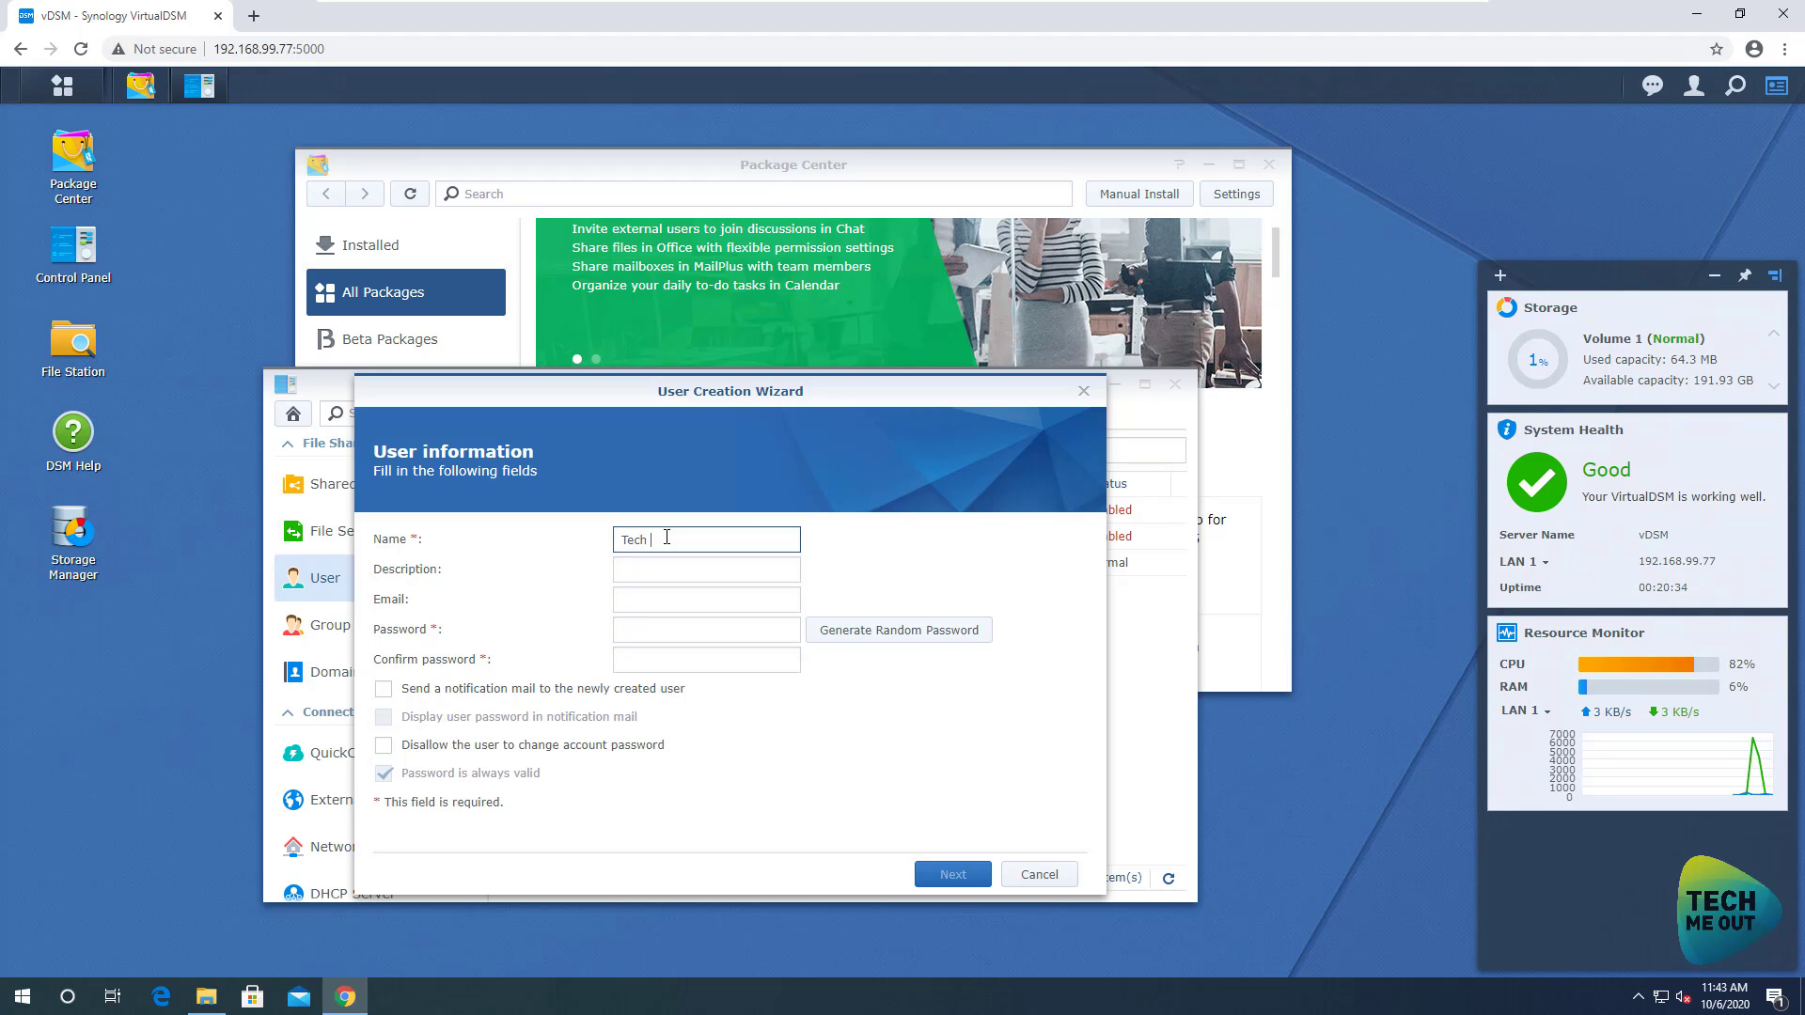
{"action": "type", "text": "Me"}
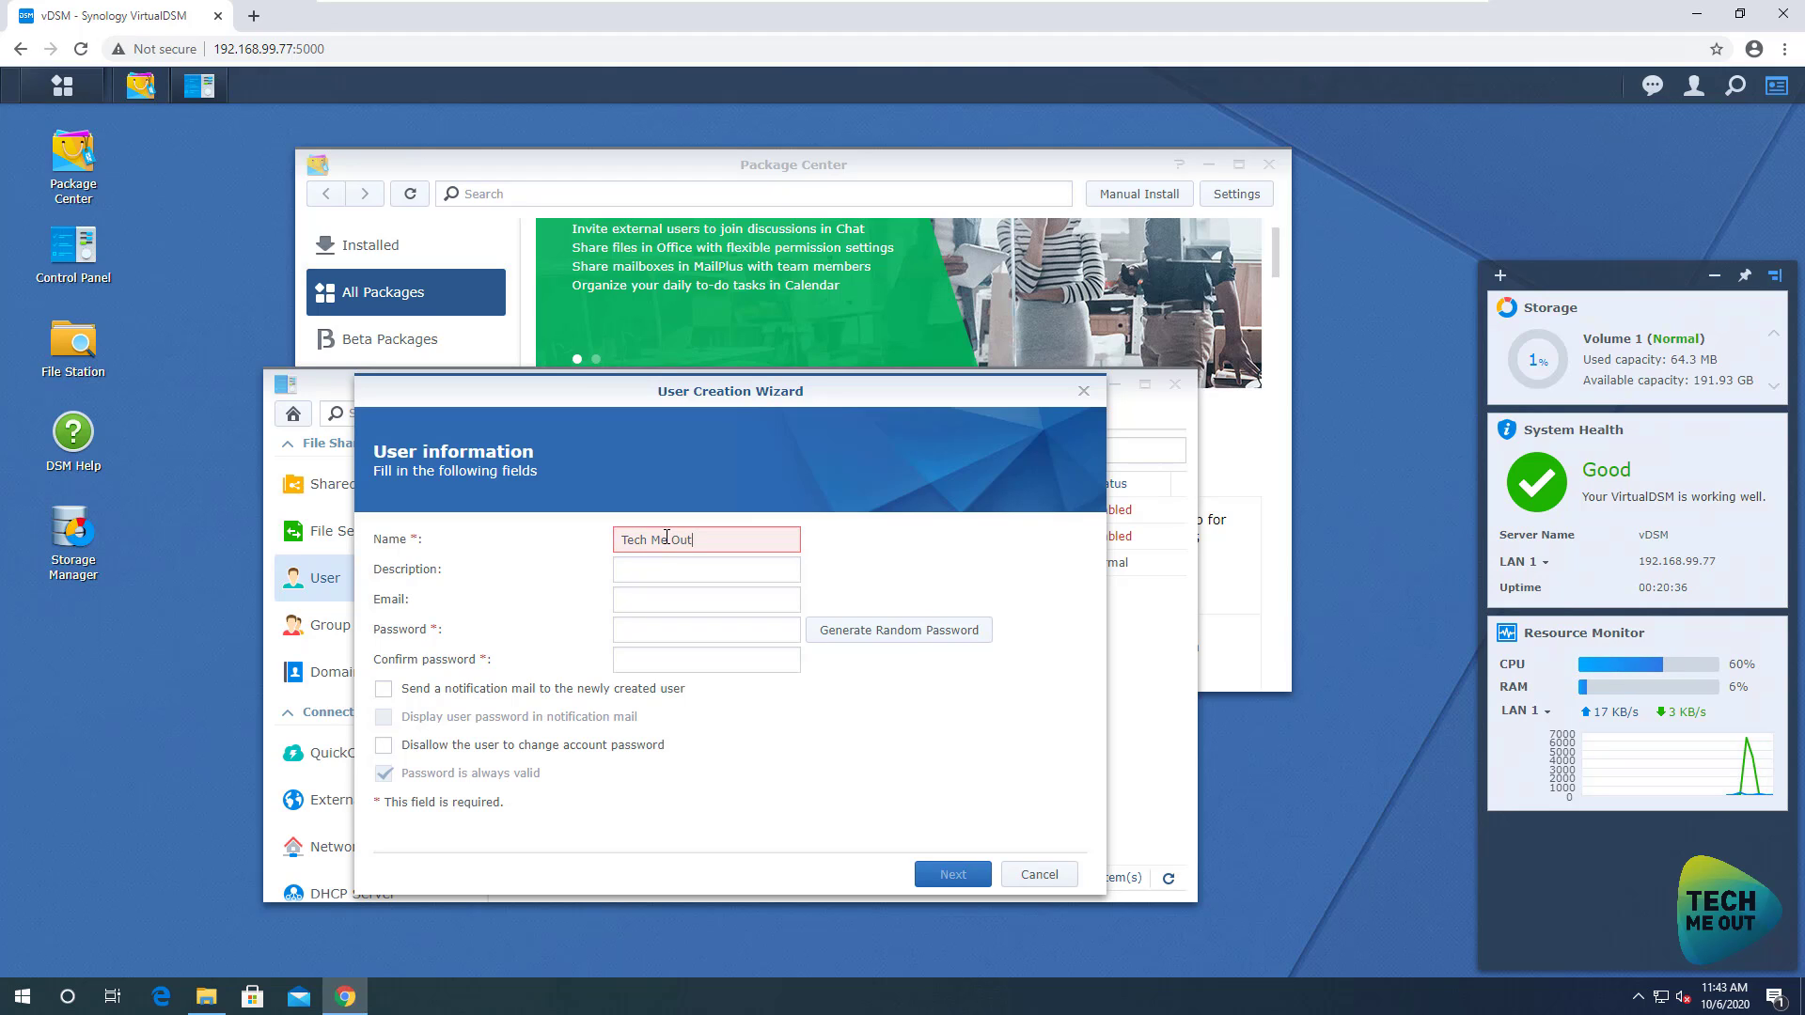
{"action": "type", "text": " Out"}
{"action": "left_click", "coordinate": [657, 572]}
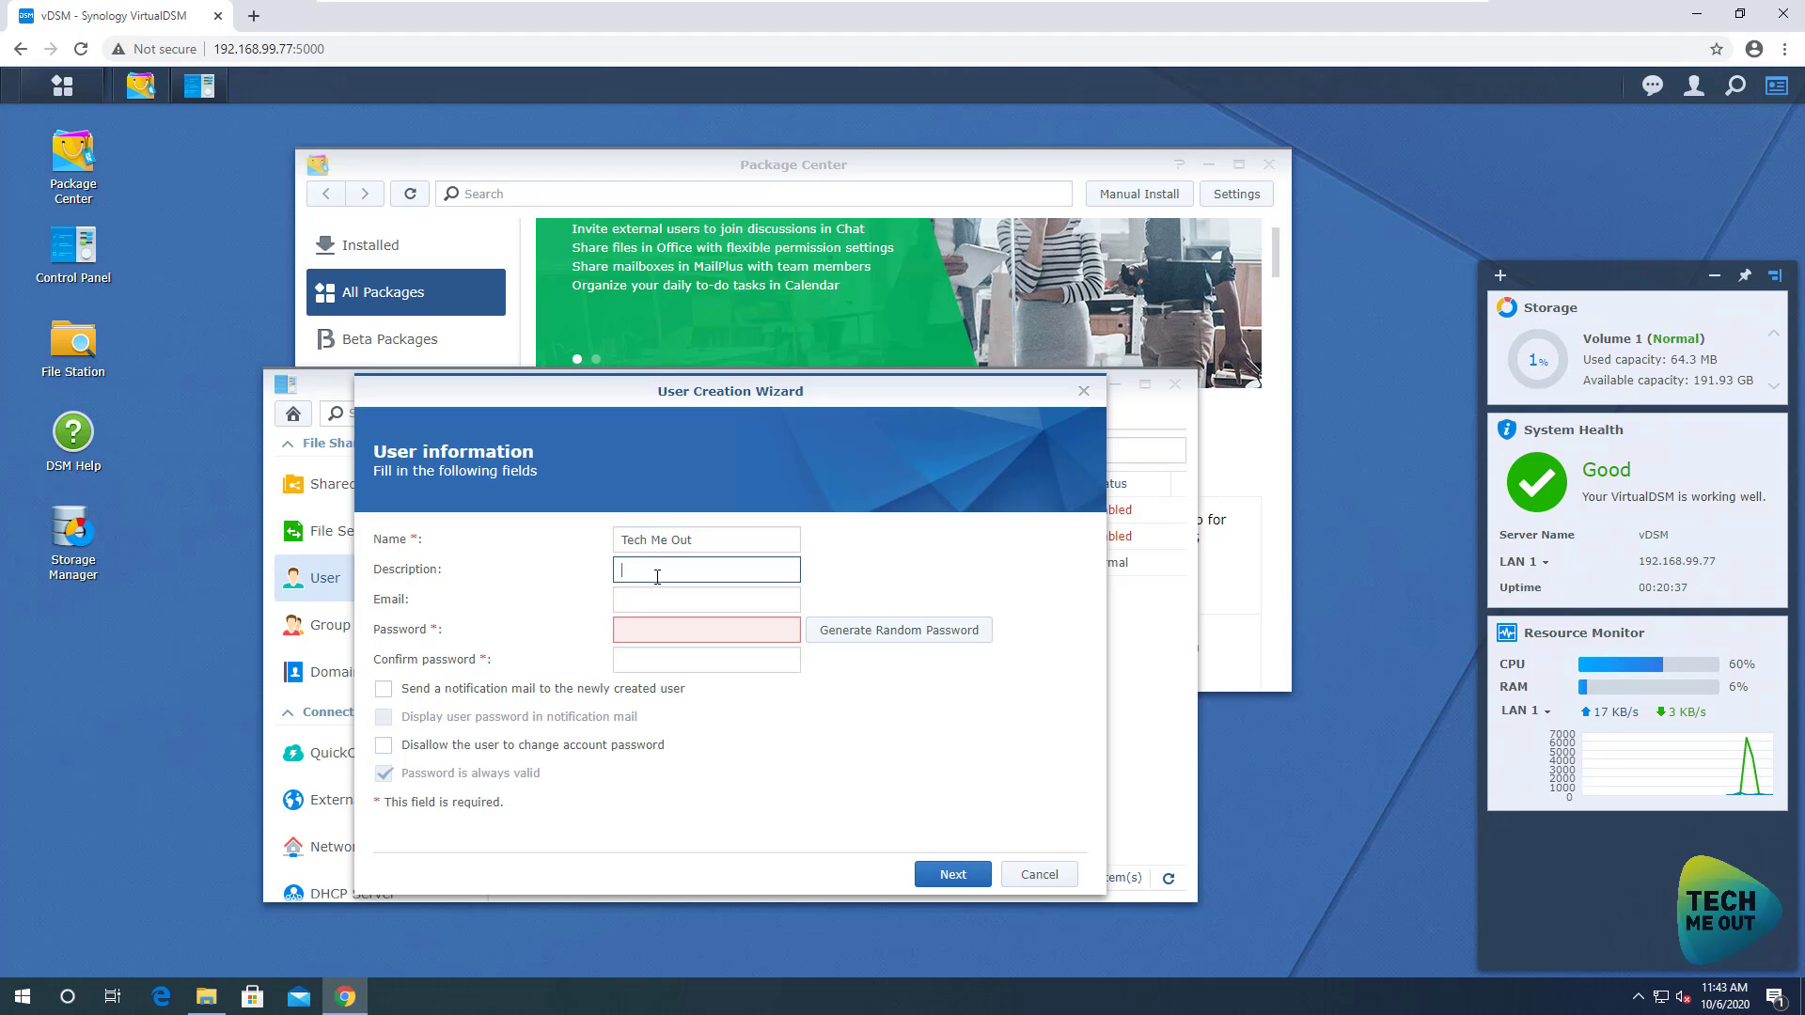
Step: Enter and confirm the new user's password, then continue to the groups step
{"action": "left_click", "coordinate": [639, 637]}
{"action": "type", "text": "********"}
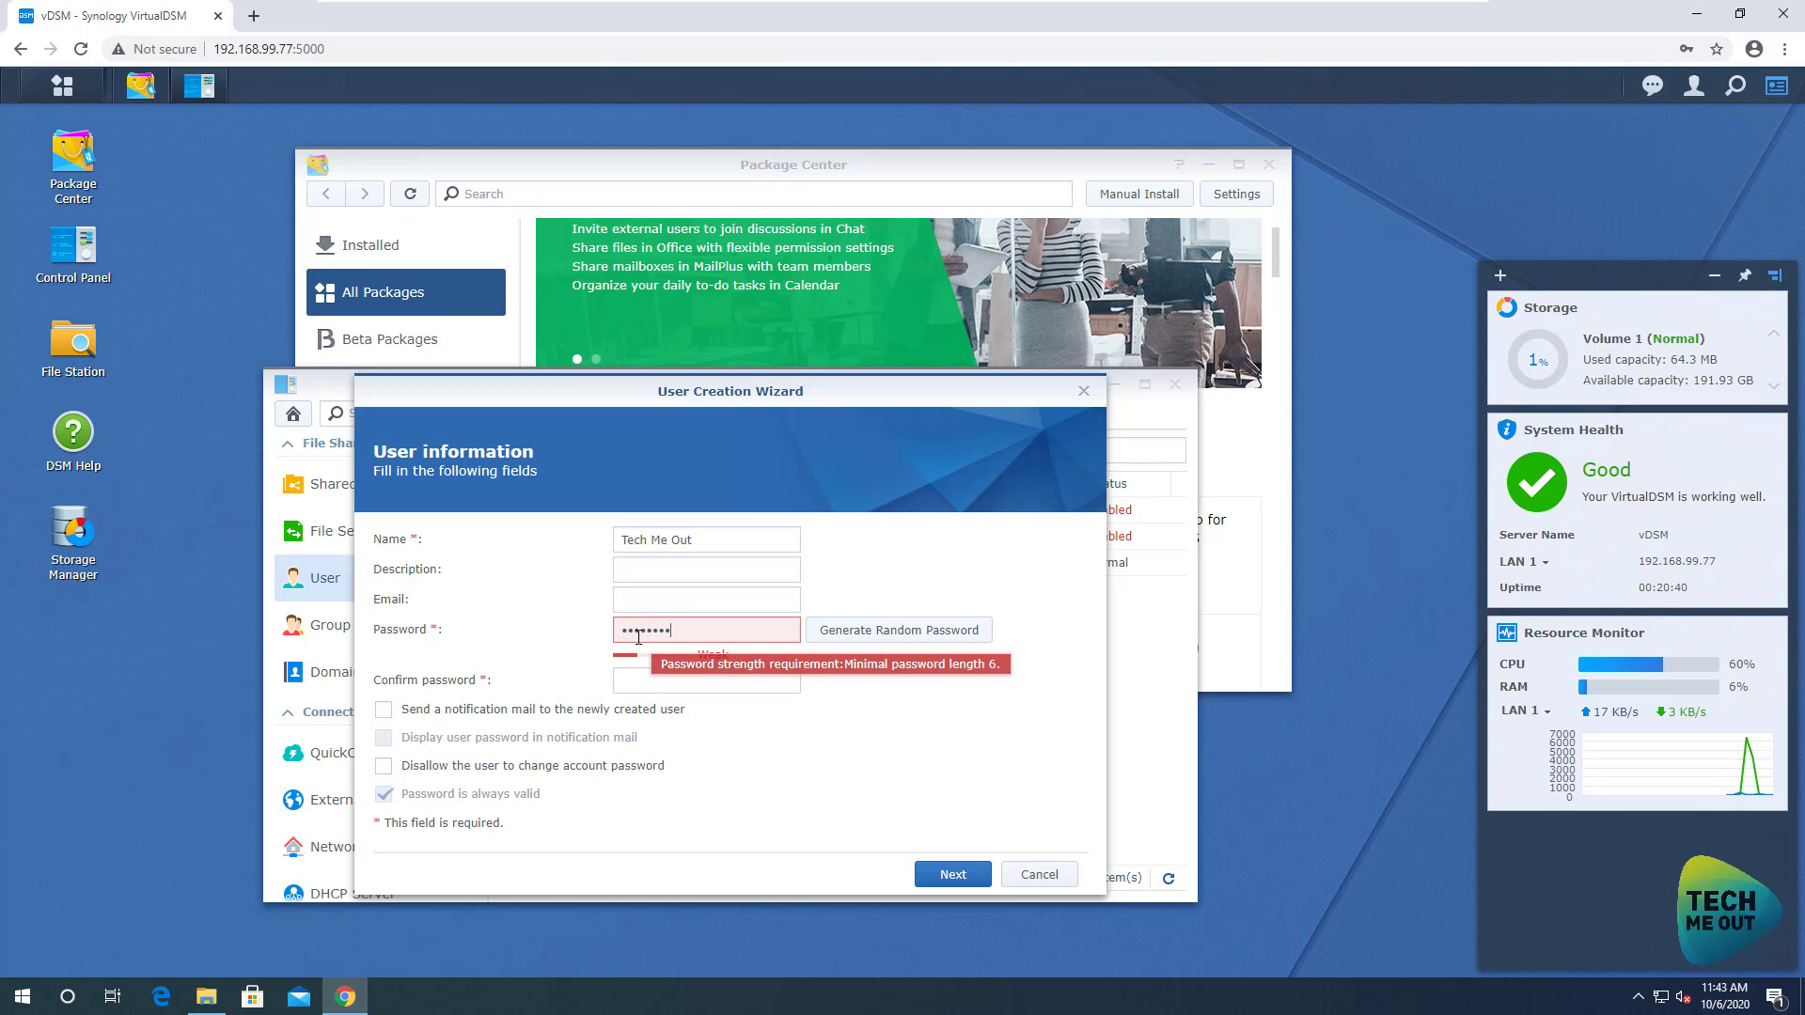
{"action": "key", "text": "Tab"}
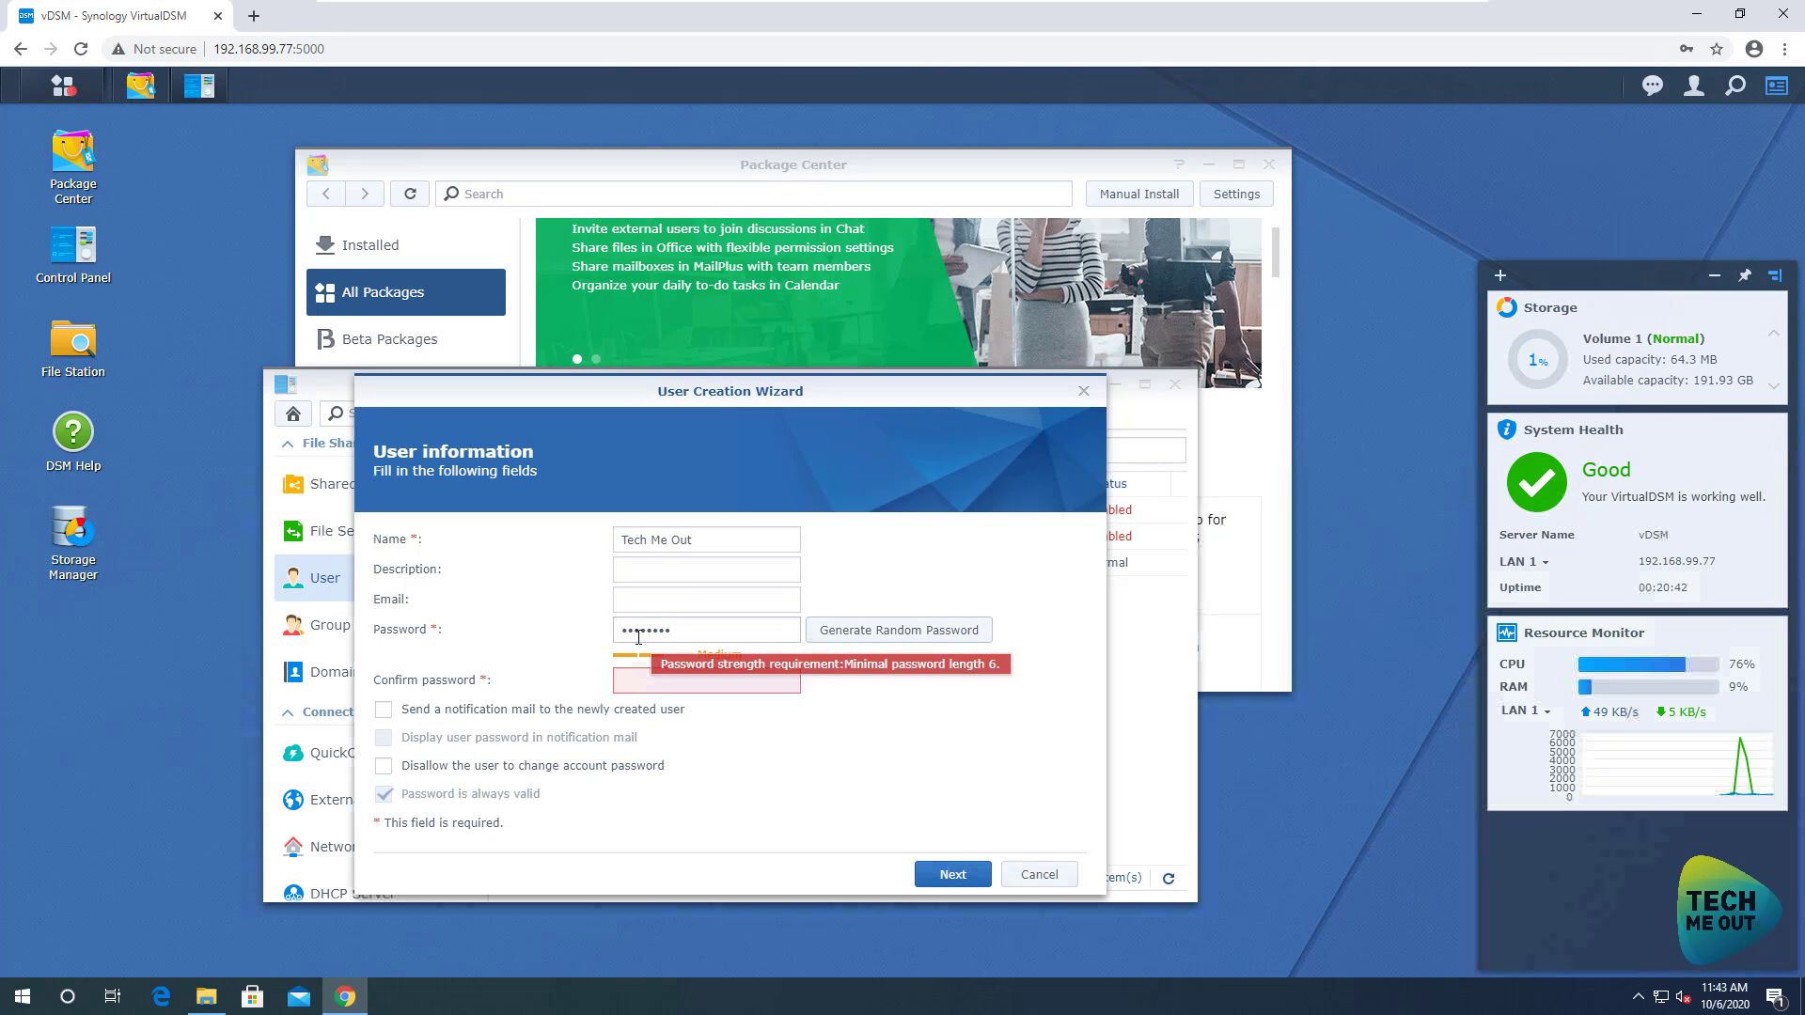
{"action": "left_click", "coordinate": [645, 678]}
{"action": "type", "text": "***"}
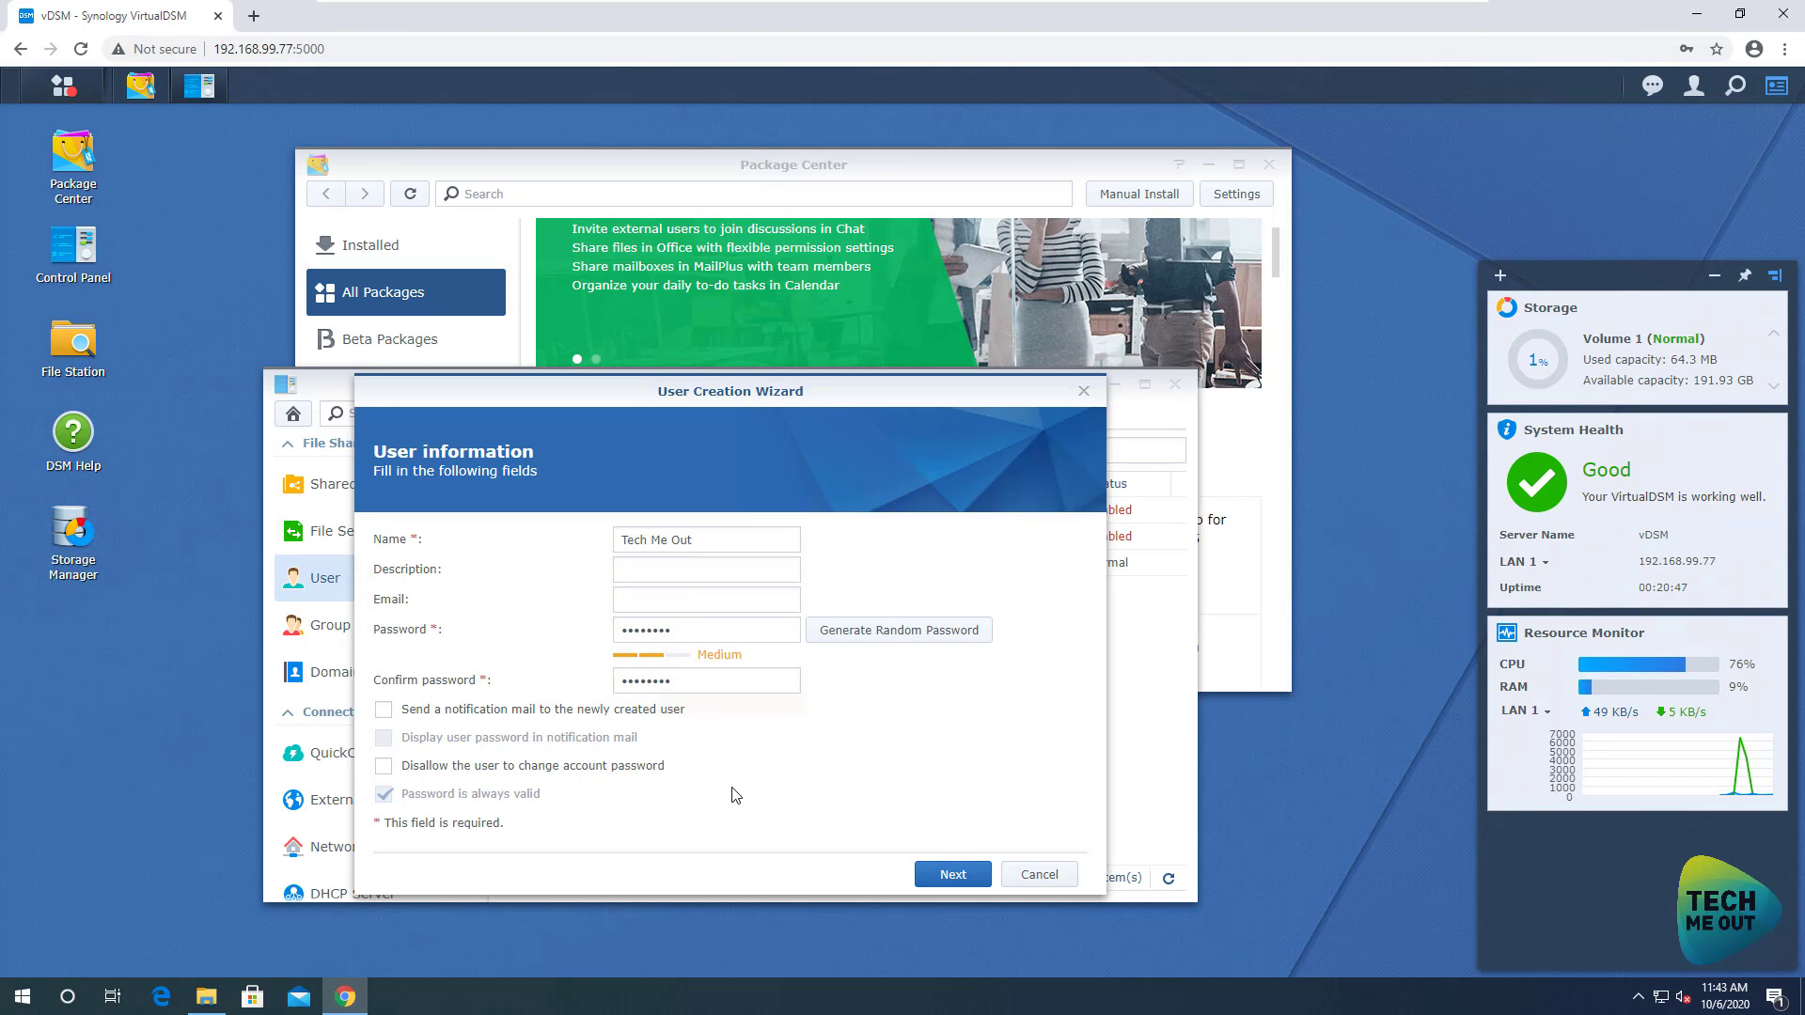
{"action": "left_click", "coordinate": [940, 879]}
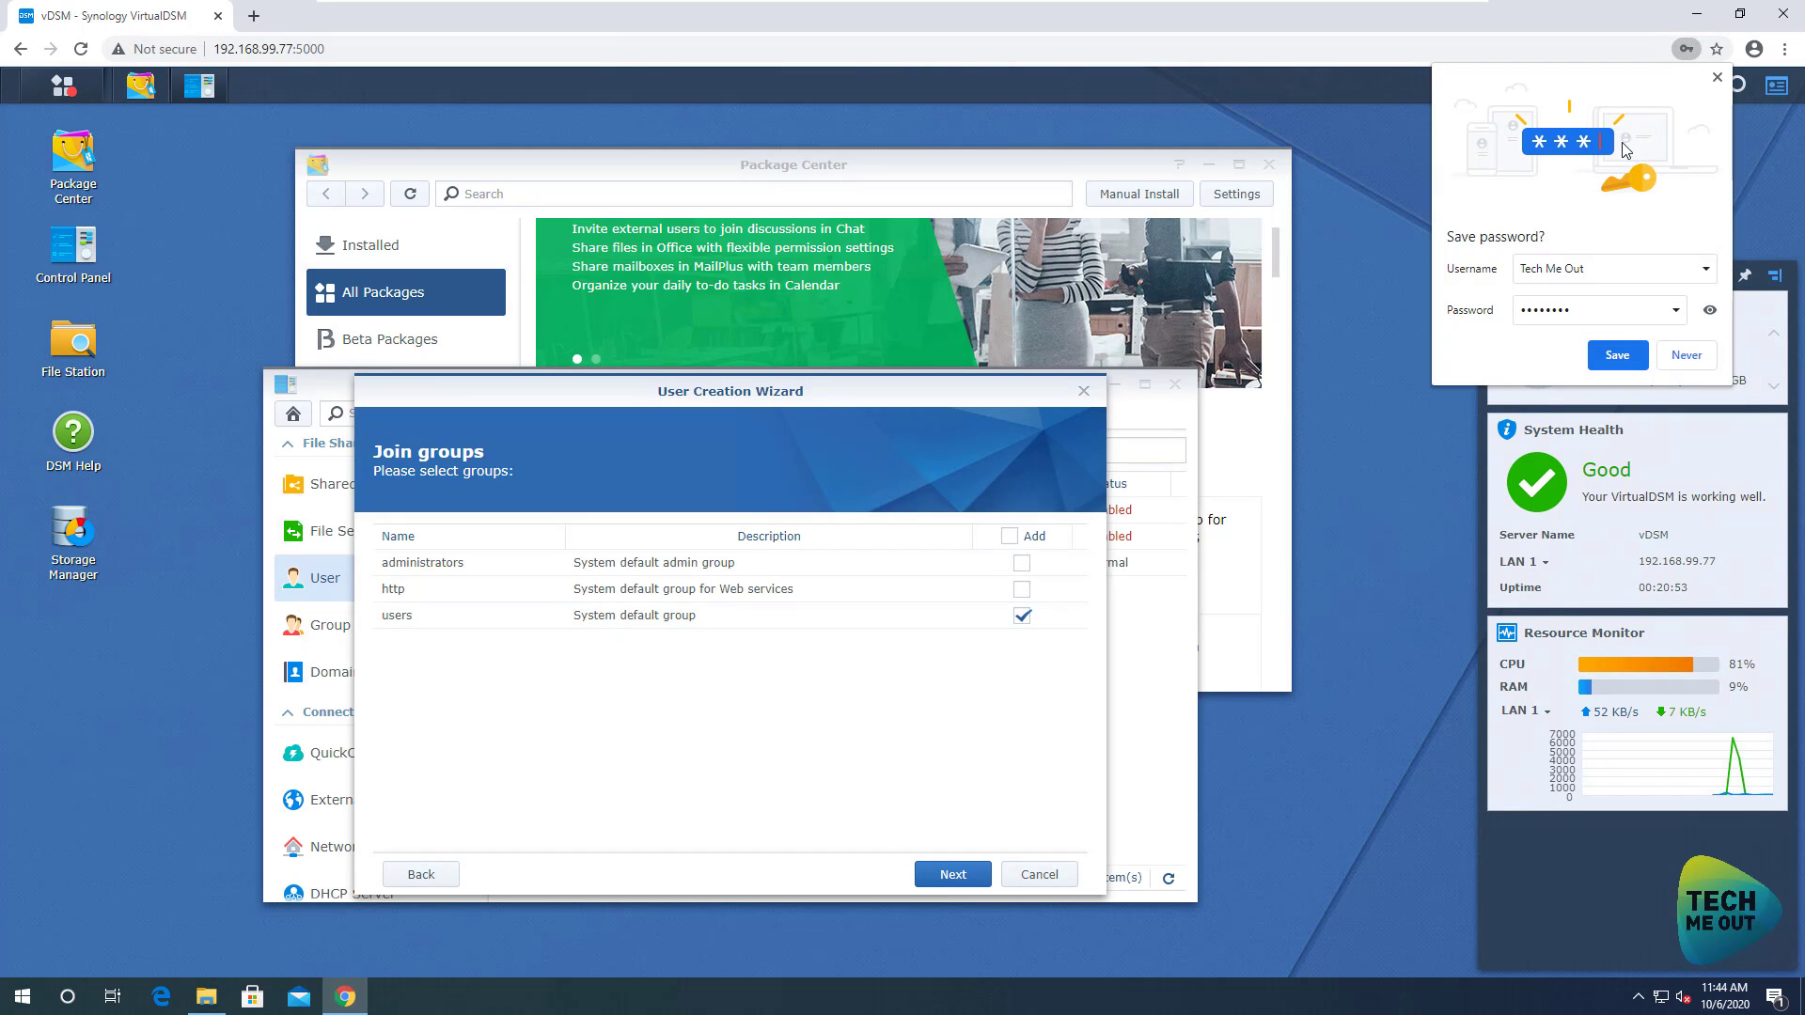
Step: Keep the users group and grant Read/Write on the ActiveBackupforBusiness shared folder
{"action": "left_click", "coordinate": [1718, 77]}
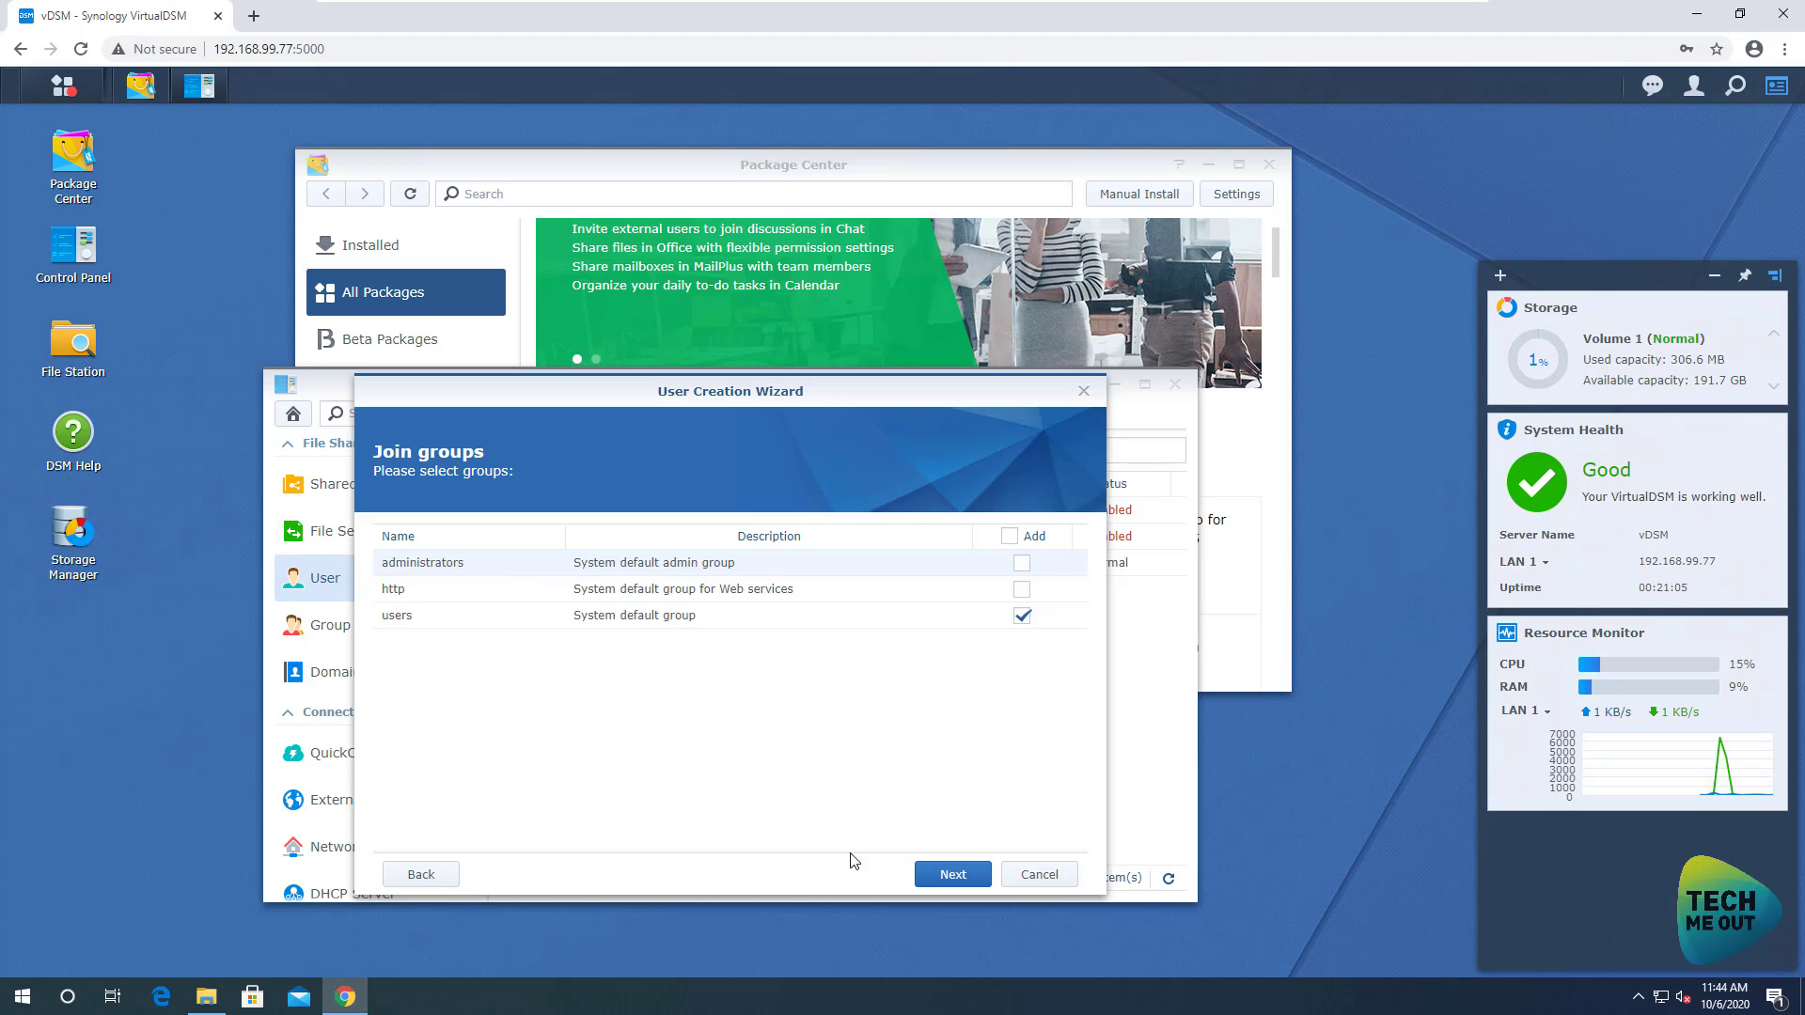
{"action": "left_click", "coordinate": [933, 866]}
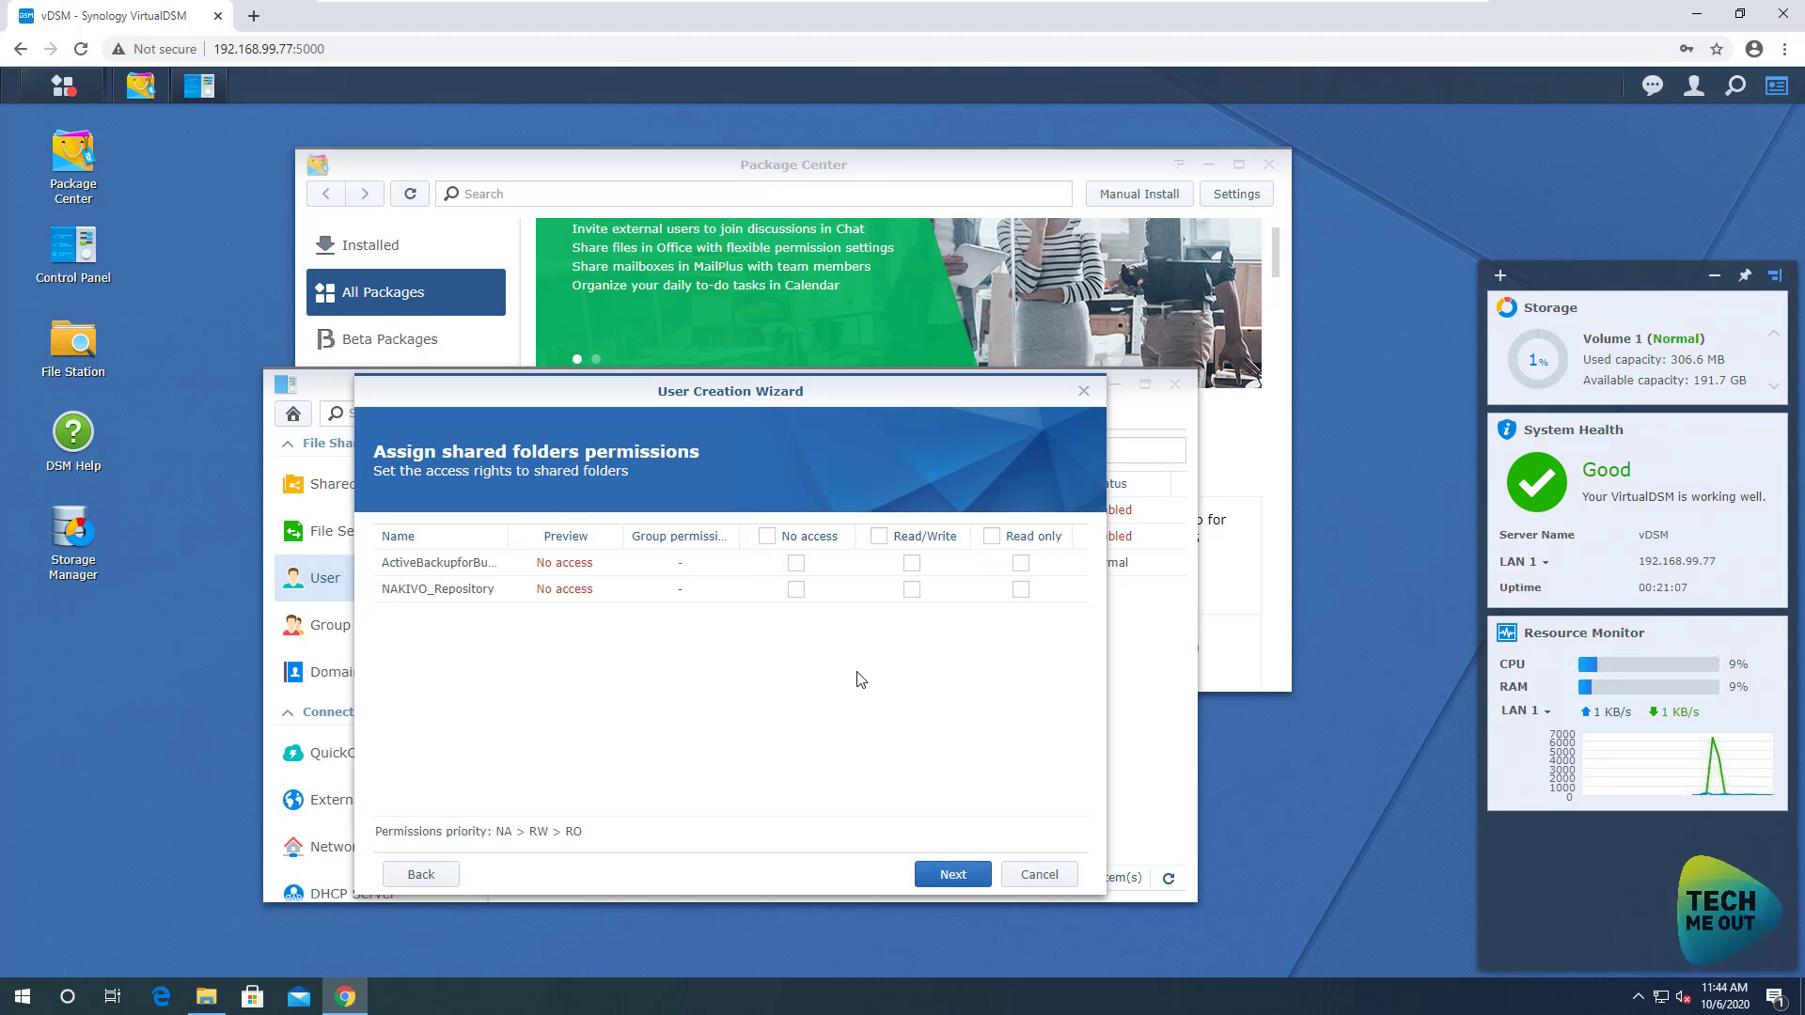
{"action": "left_click", "coordinate": [912, 568]}
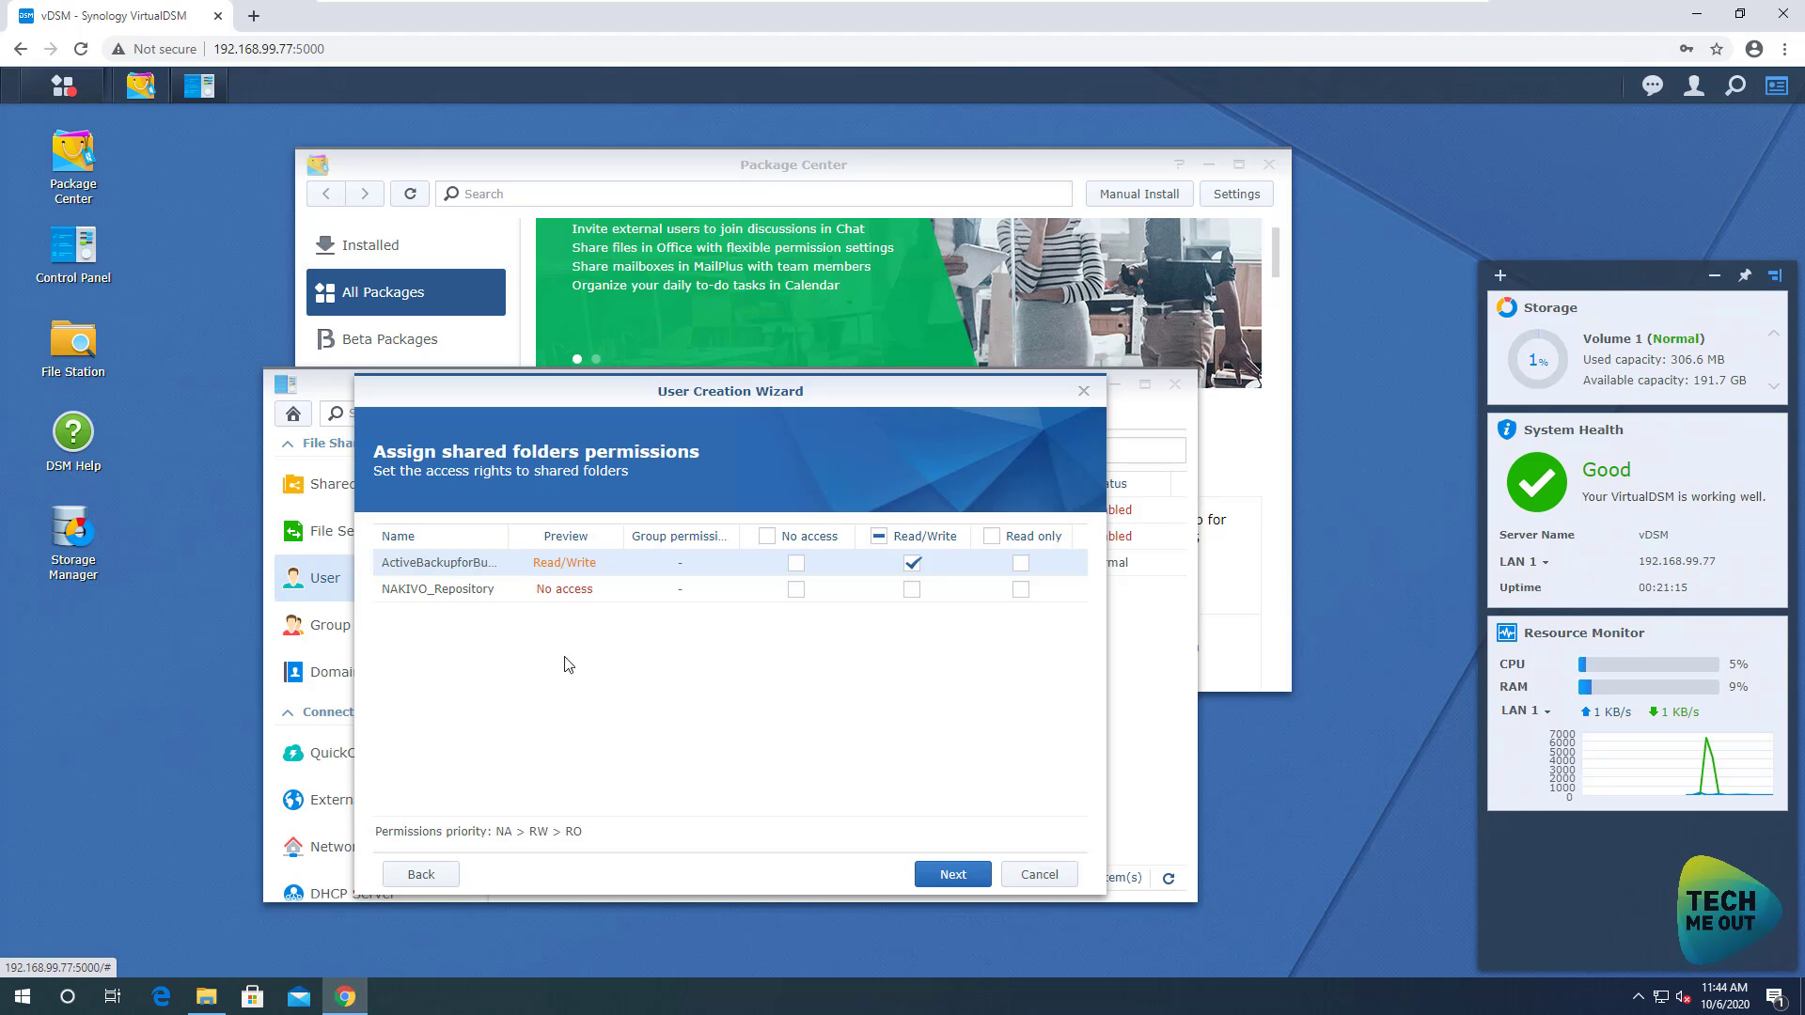
Step: Accept default quotas, application permissions and speed limits, then apply to create the user
{"action": "left_click", "coordinate": [939, 882]}
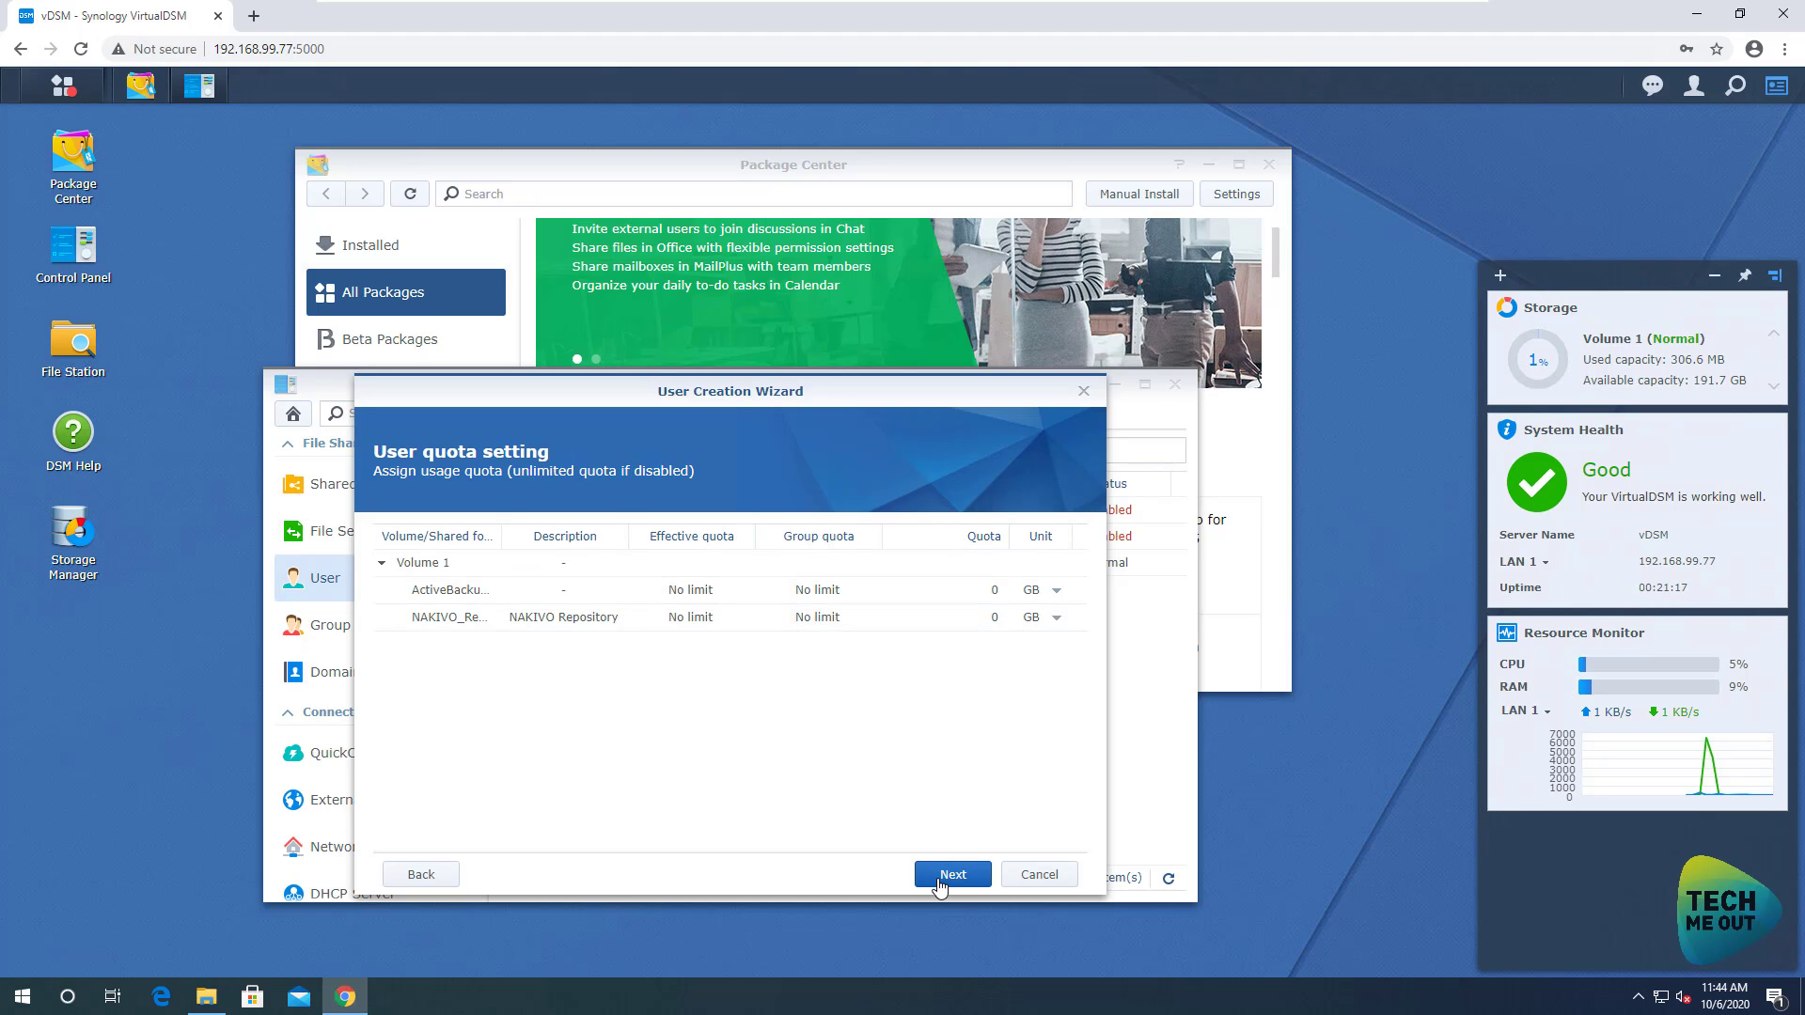
{"action": "left_click", "coordinate": [938, 880]}
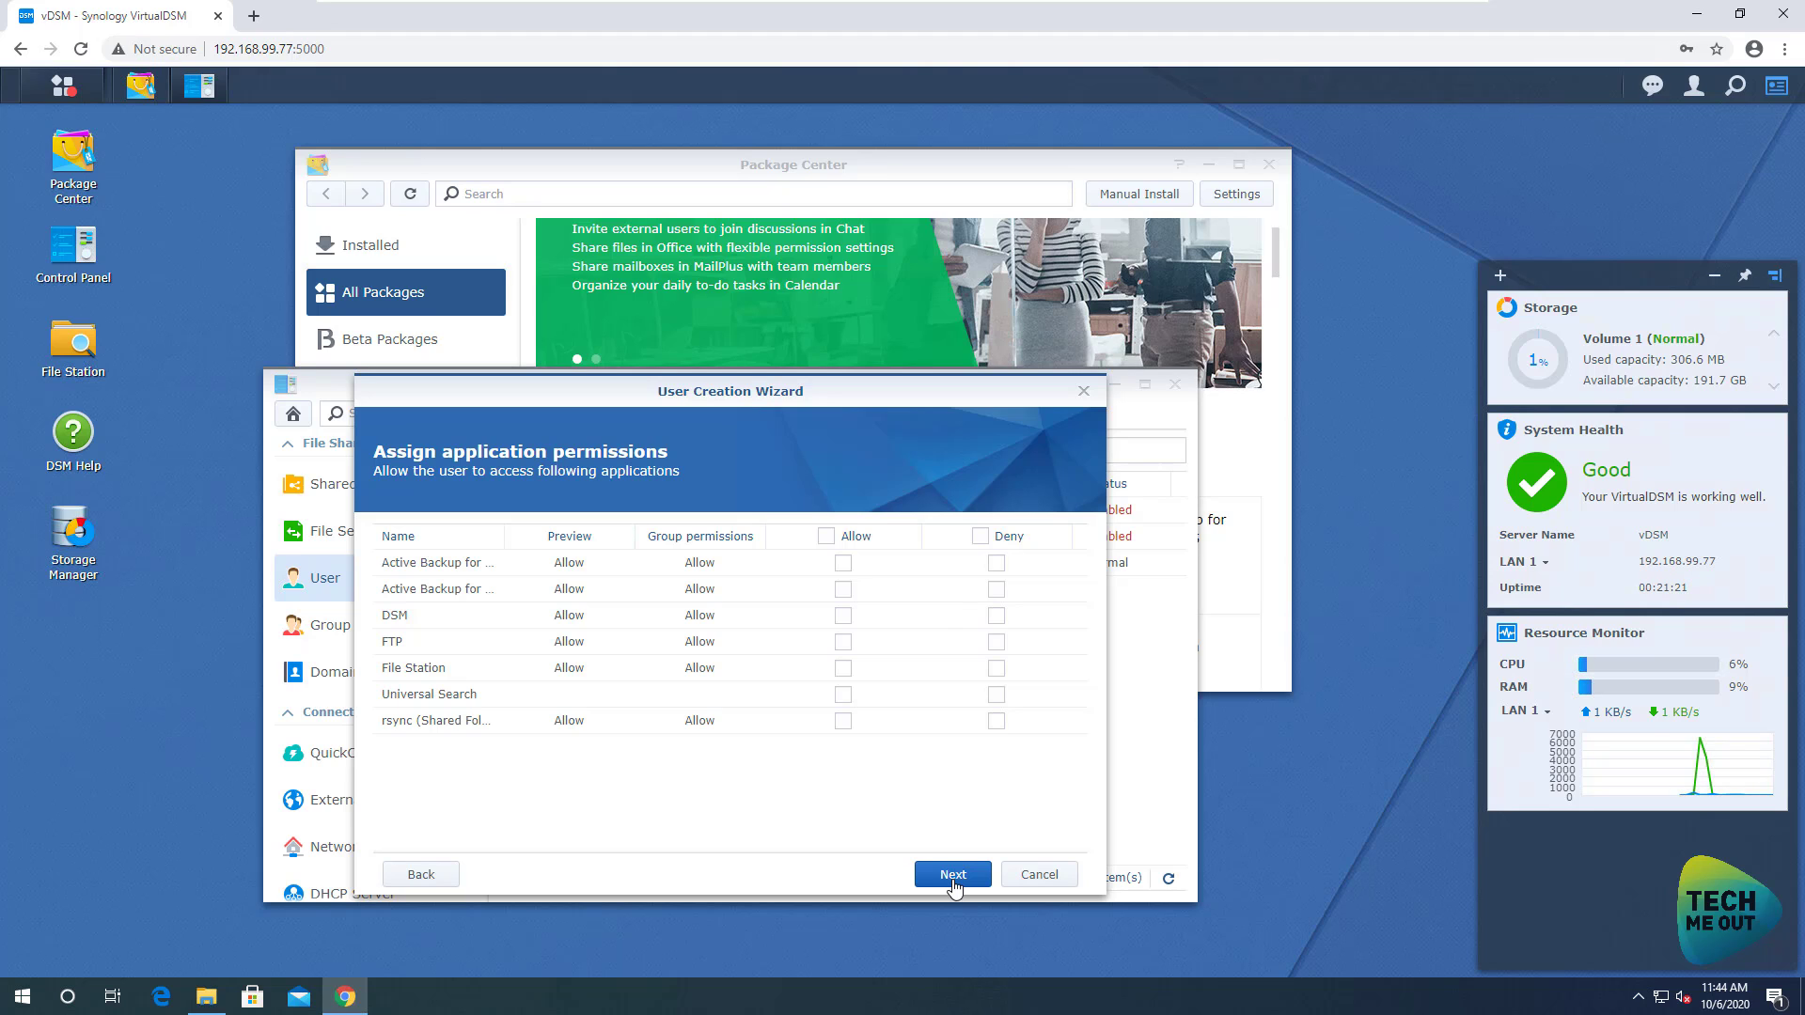
{"action": "left_click", "coordinate": [952, 878]}
{"action": "left_click", "coordinate": [953, 878]}
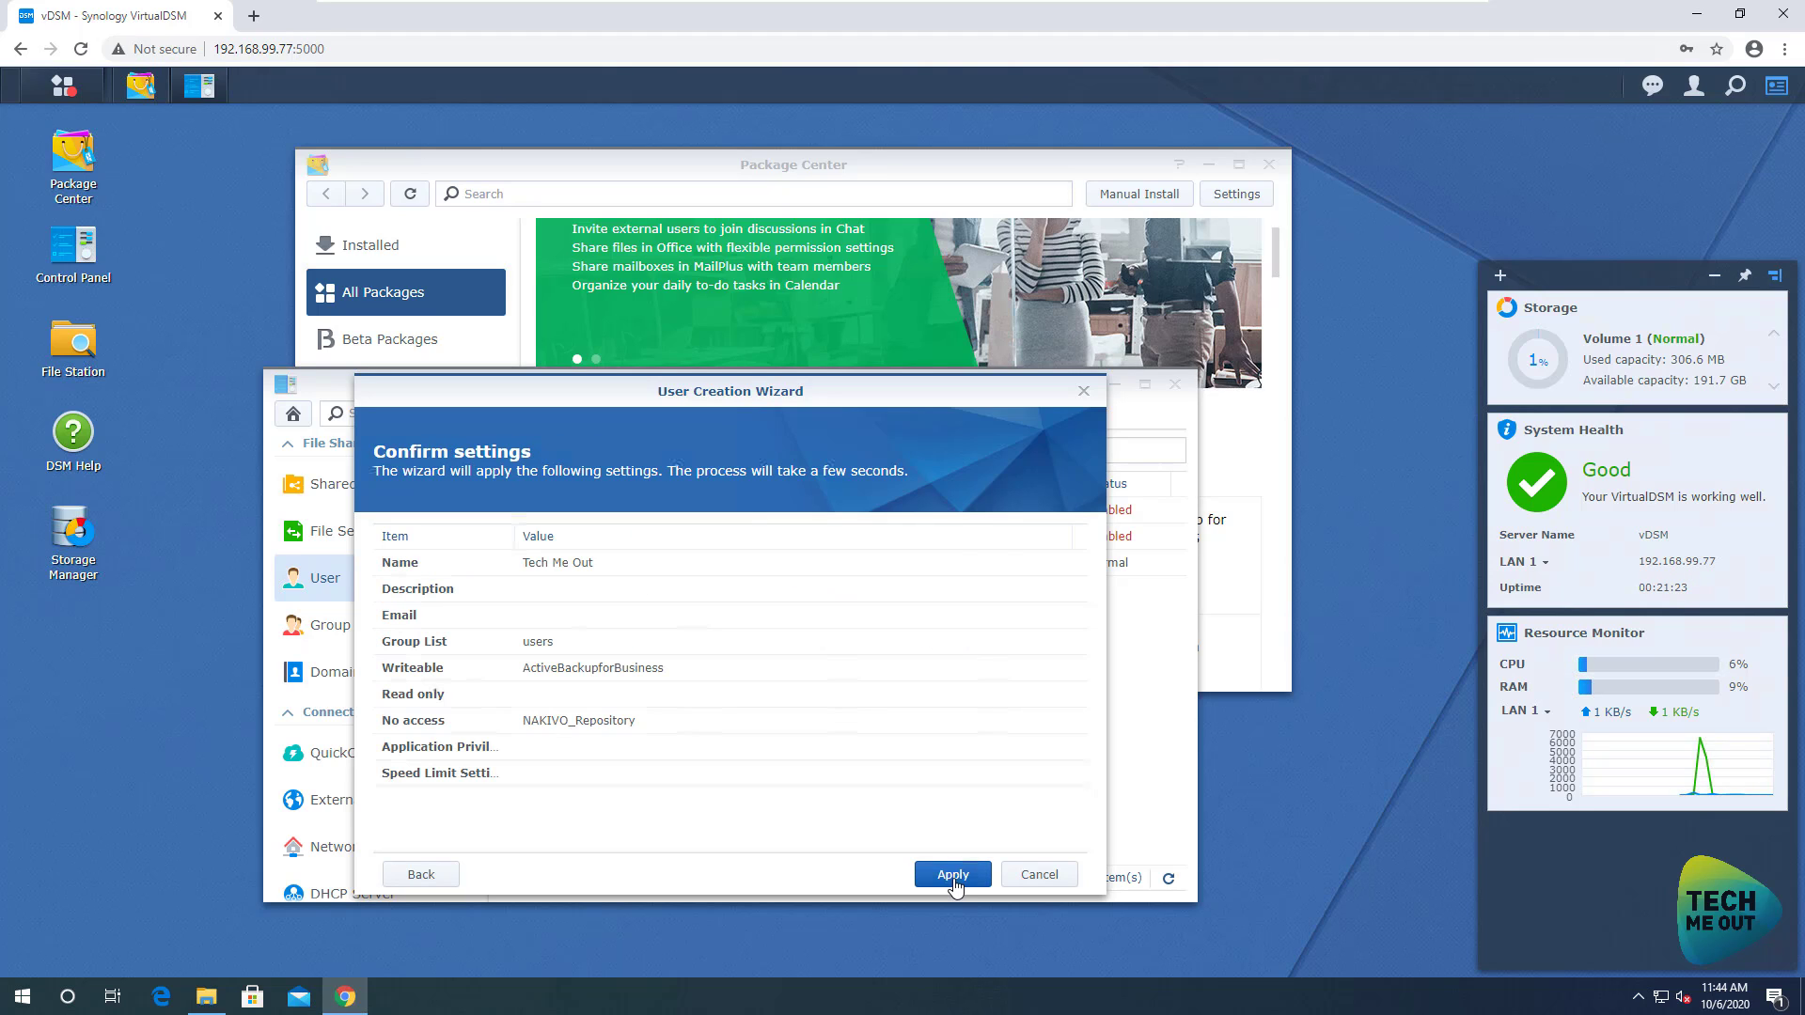
{"action": "left_click", "coordinate": [952, 875]}
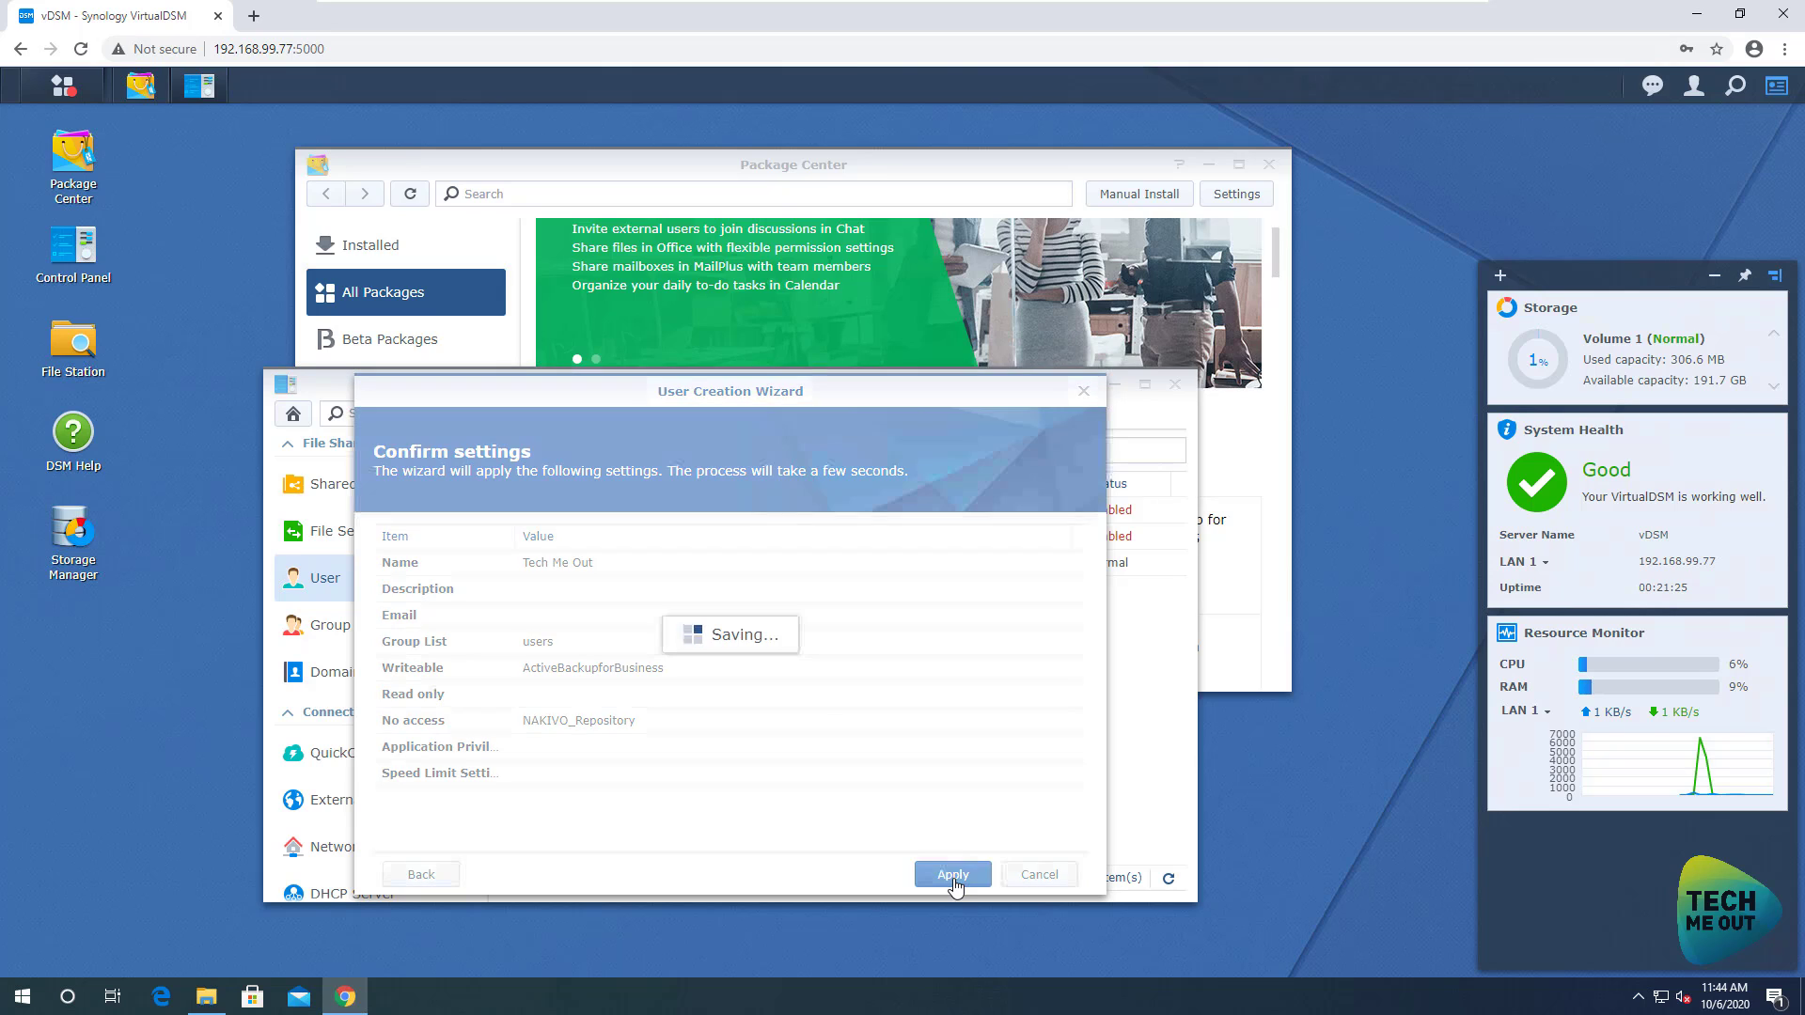
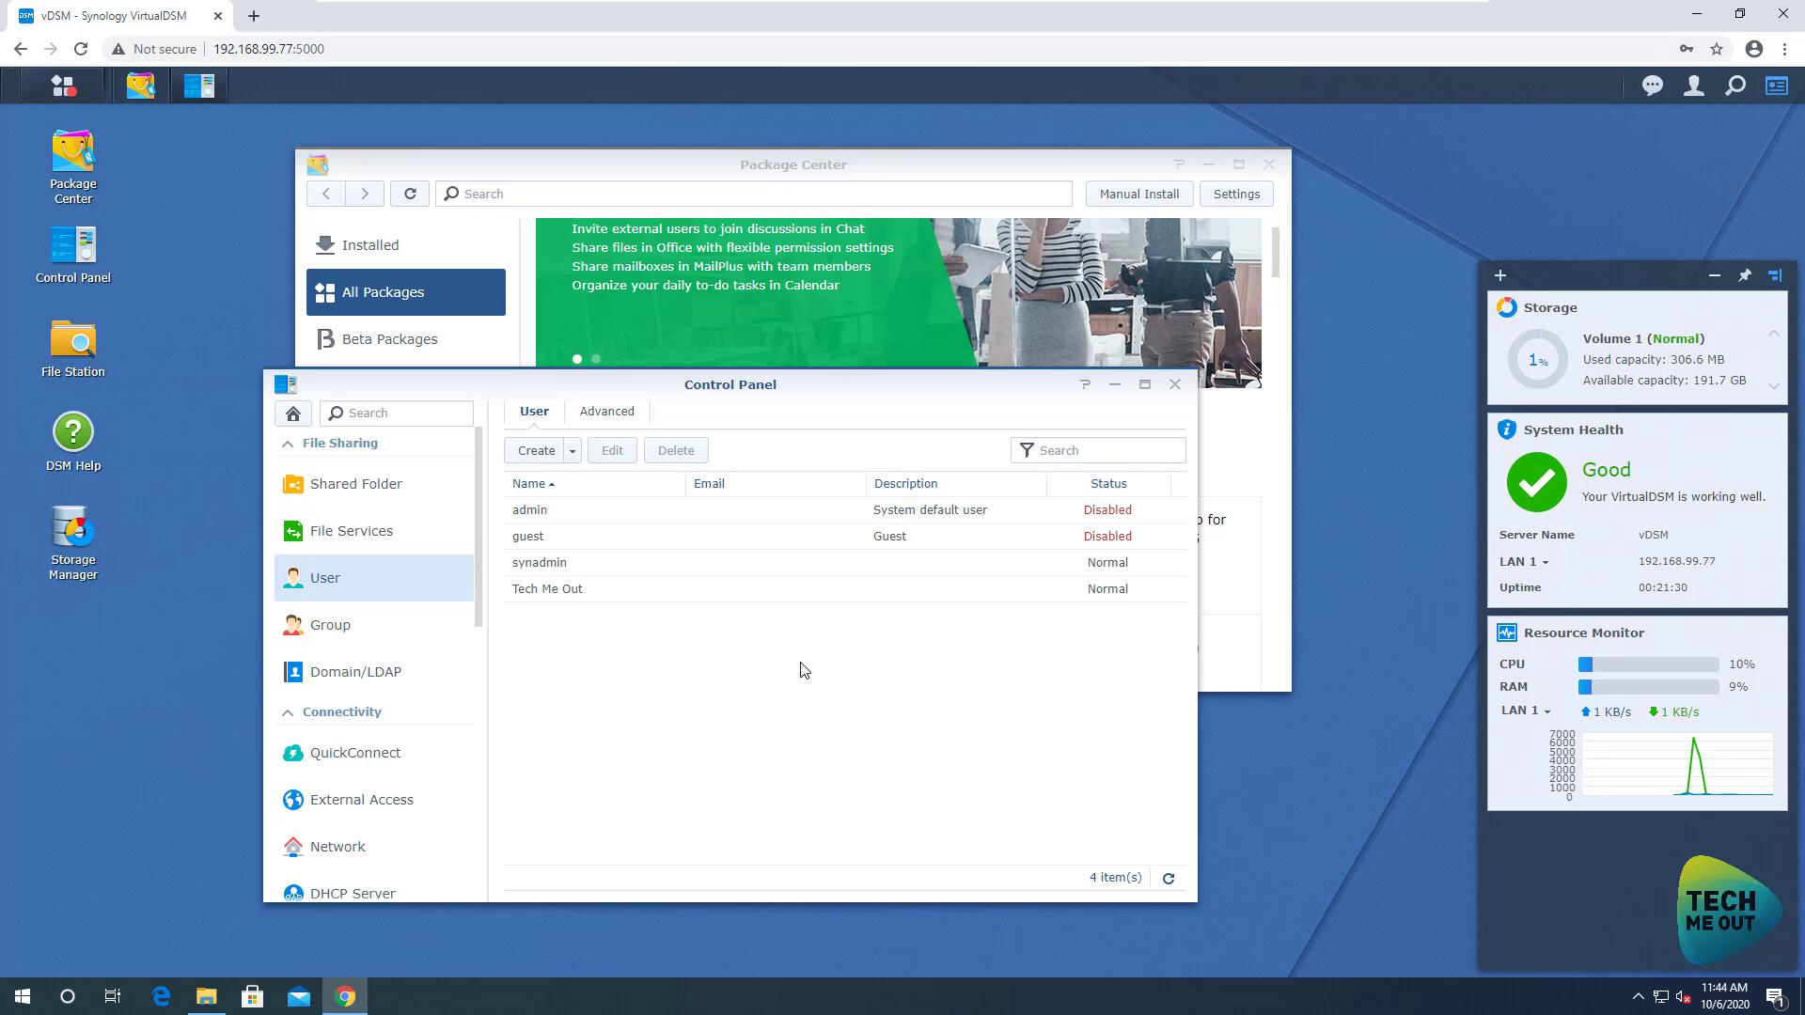
Step: Close the Control Panel and Package Center windows and show the installed apps list
{"action": "left_click", "coordinate": [1175, 385]}
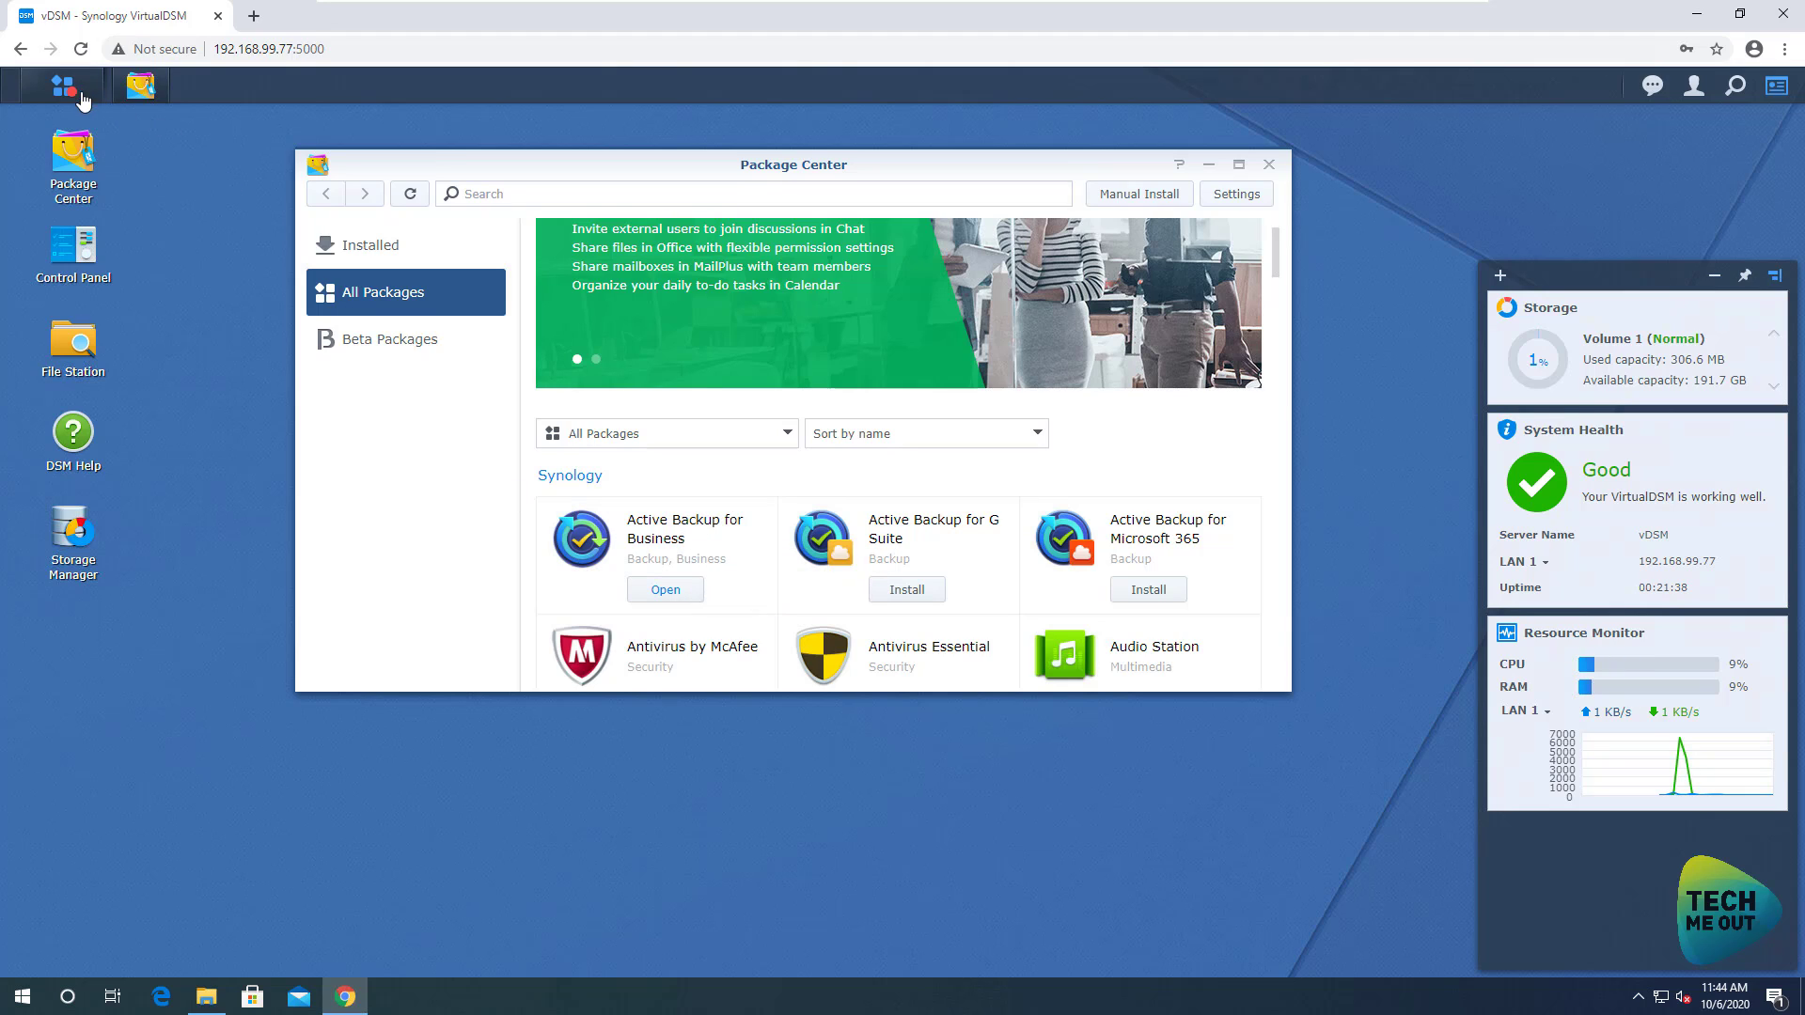
{"action": "left_click", "coordinate": [1269, 164]}
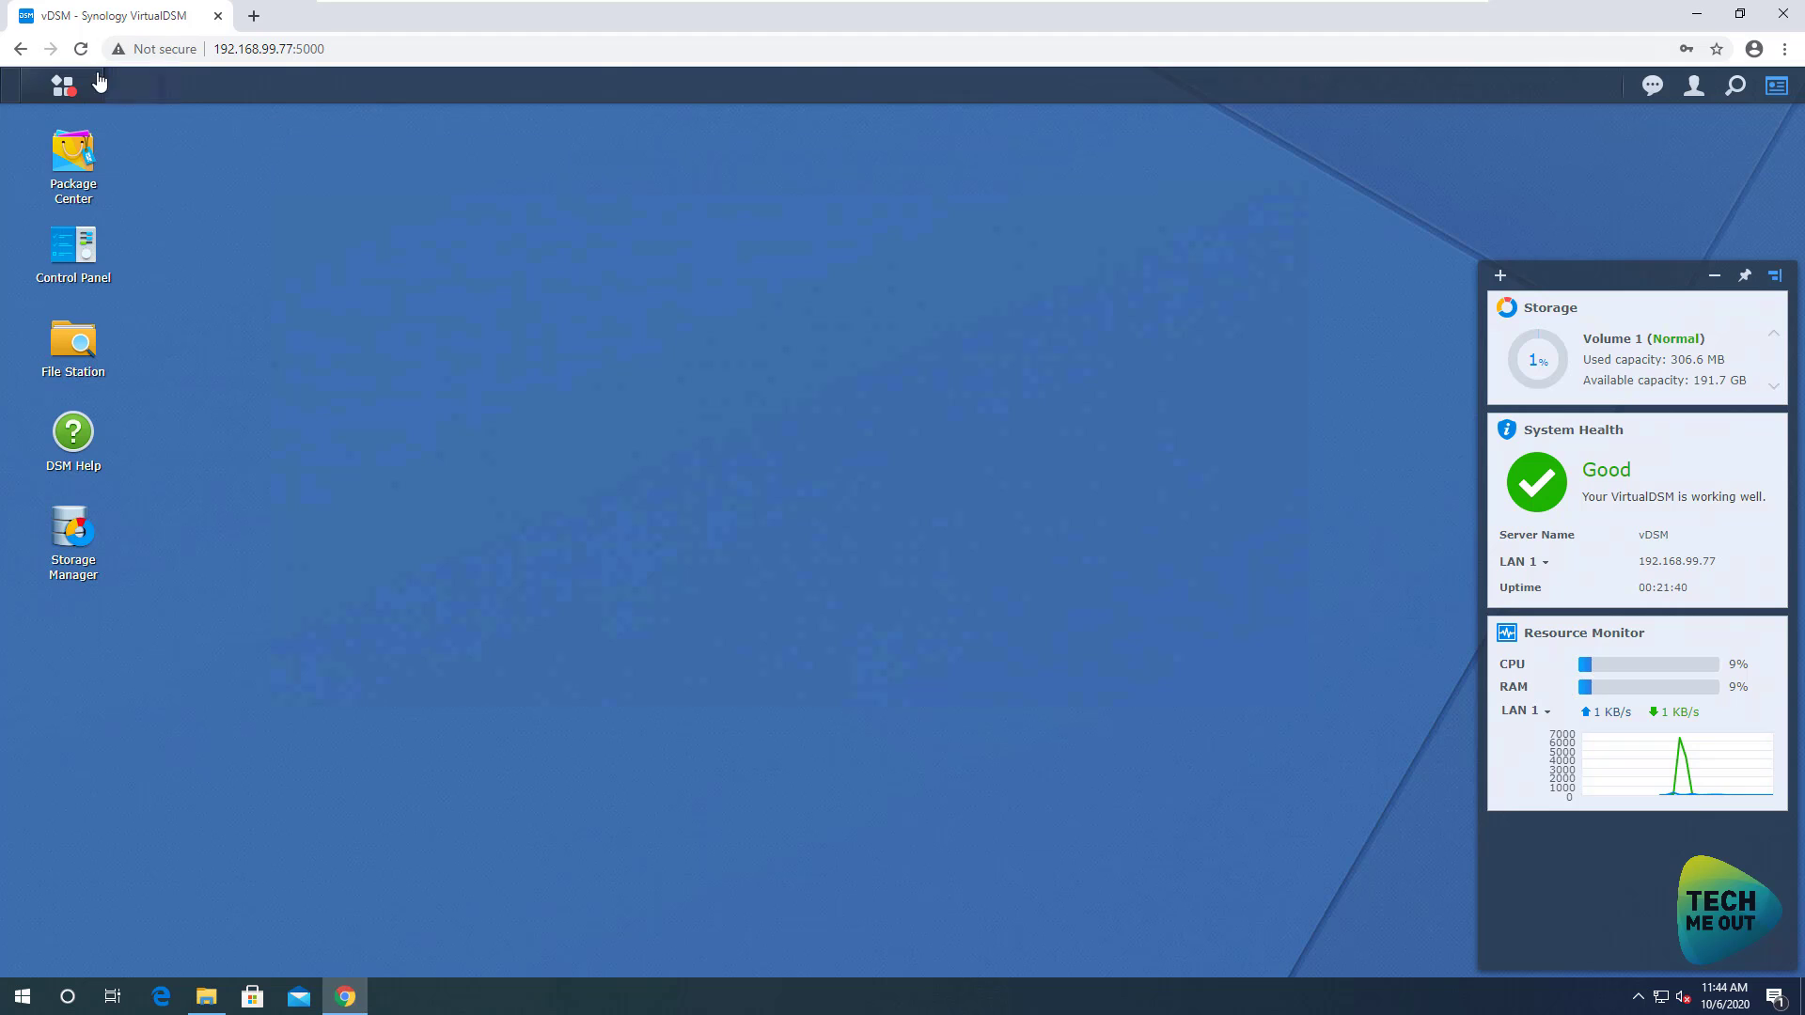
{"action": "left_click", "coordinate": [64, 87]}
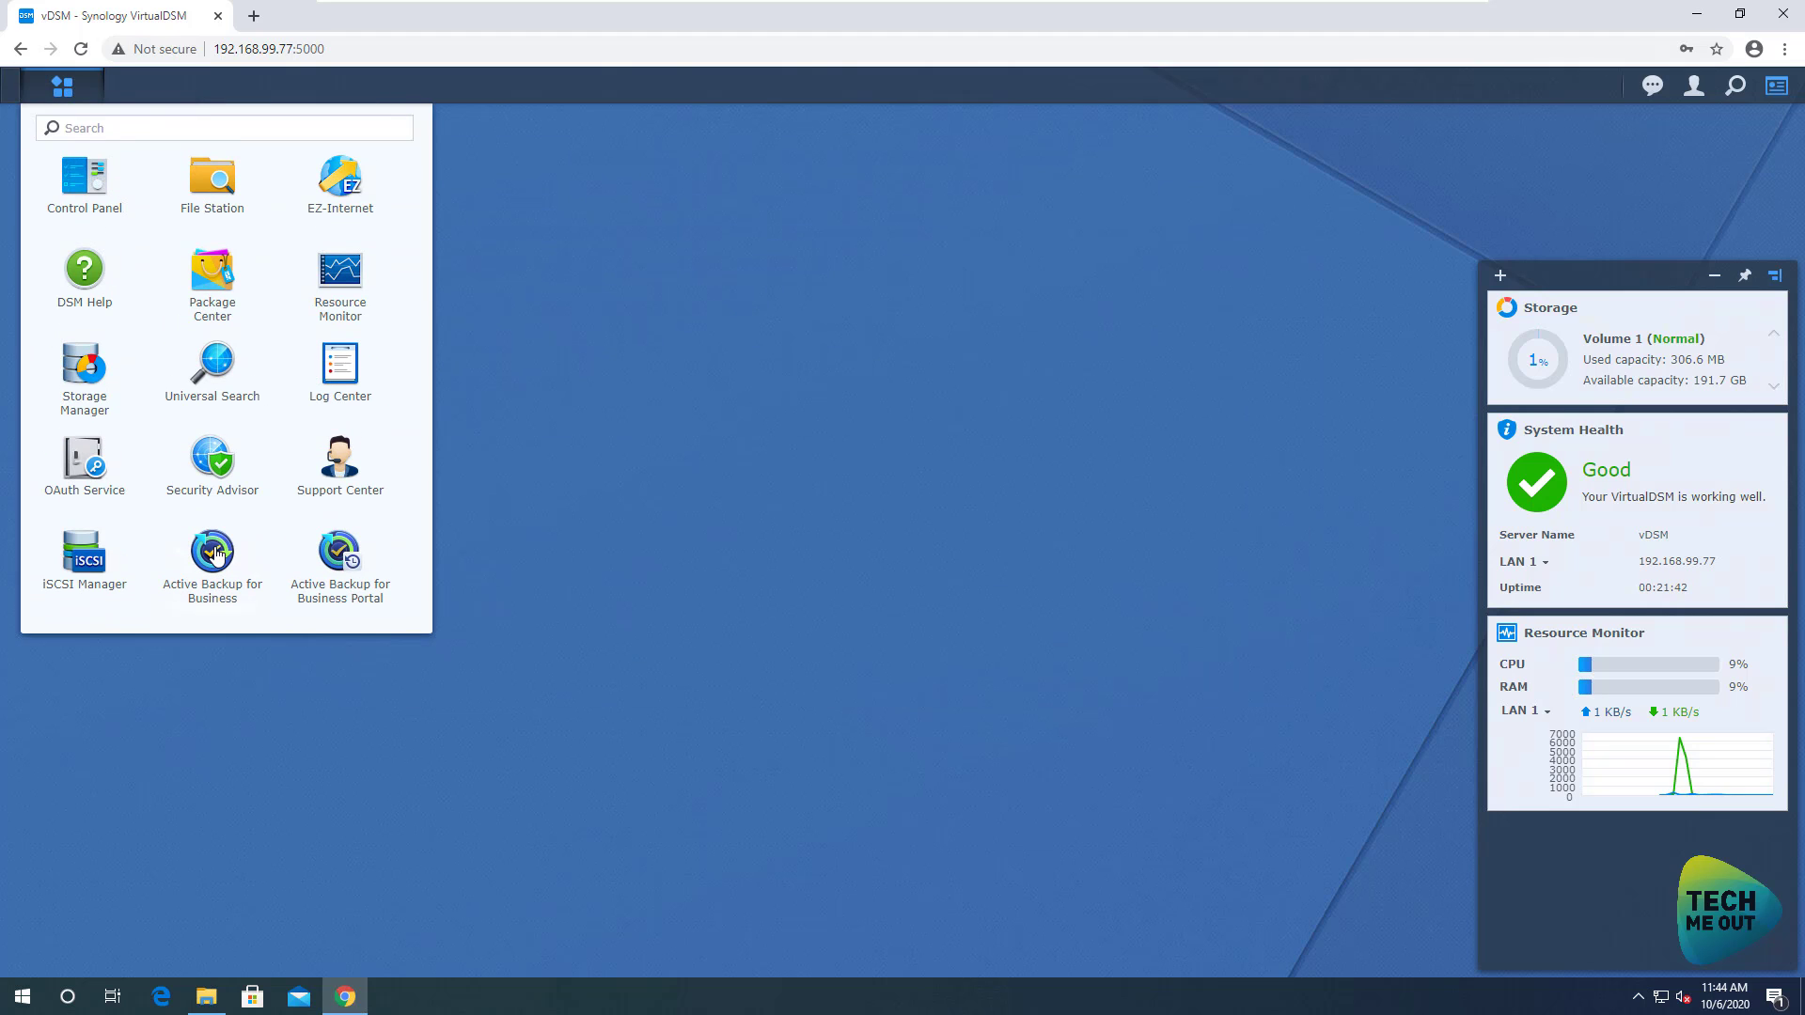
Step: Put Active Backup for Business and Active Backup for Business Portal shortcuts on the desktop, then launch Active Backup for Business
{"action": "left_click_drag", "start_coordinate": [216, 554], "coordinate": [103, 769]}
{"action": "left_click_drag", "start_coordinate": [339, 595], "coordinate": [134, 783]}
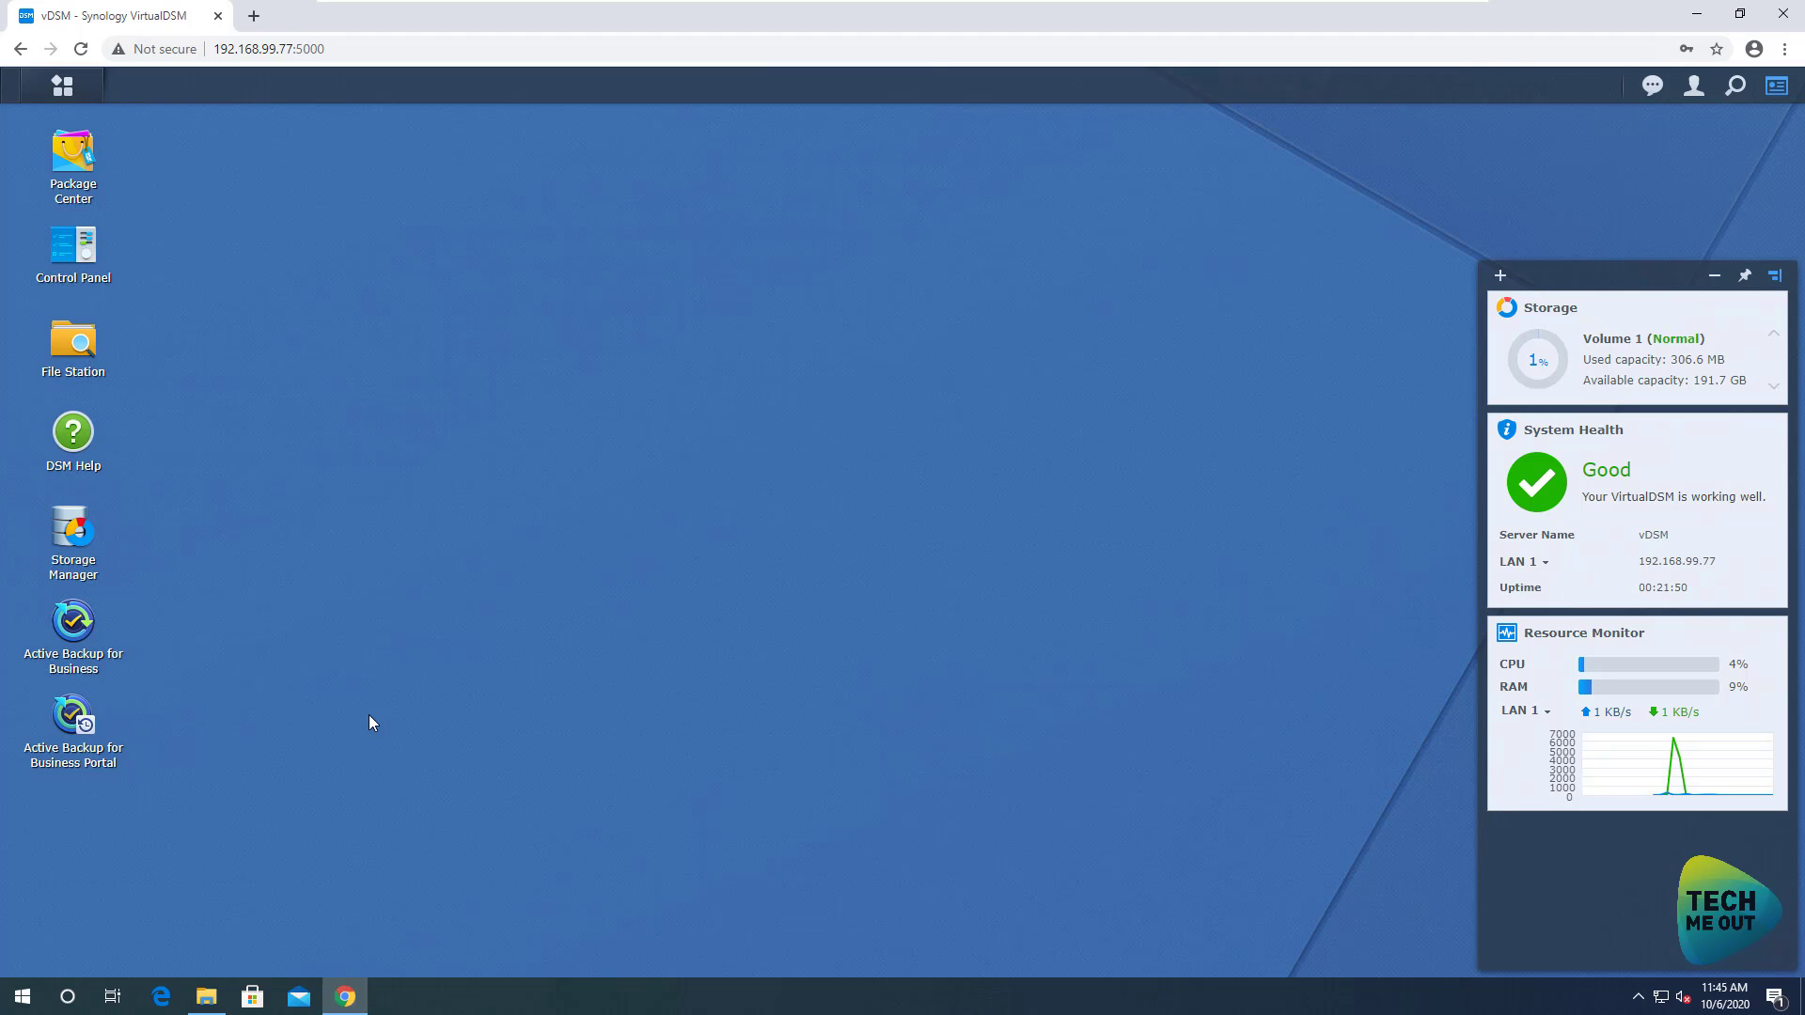
{"action": "double_click", "coordinate": [72, 638]}
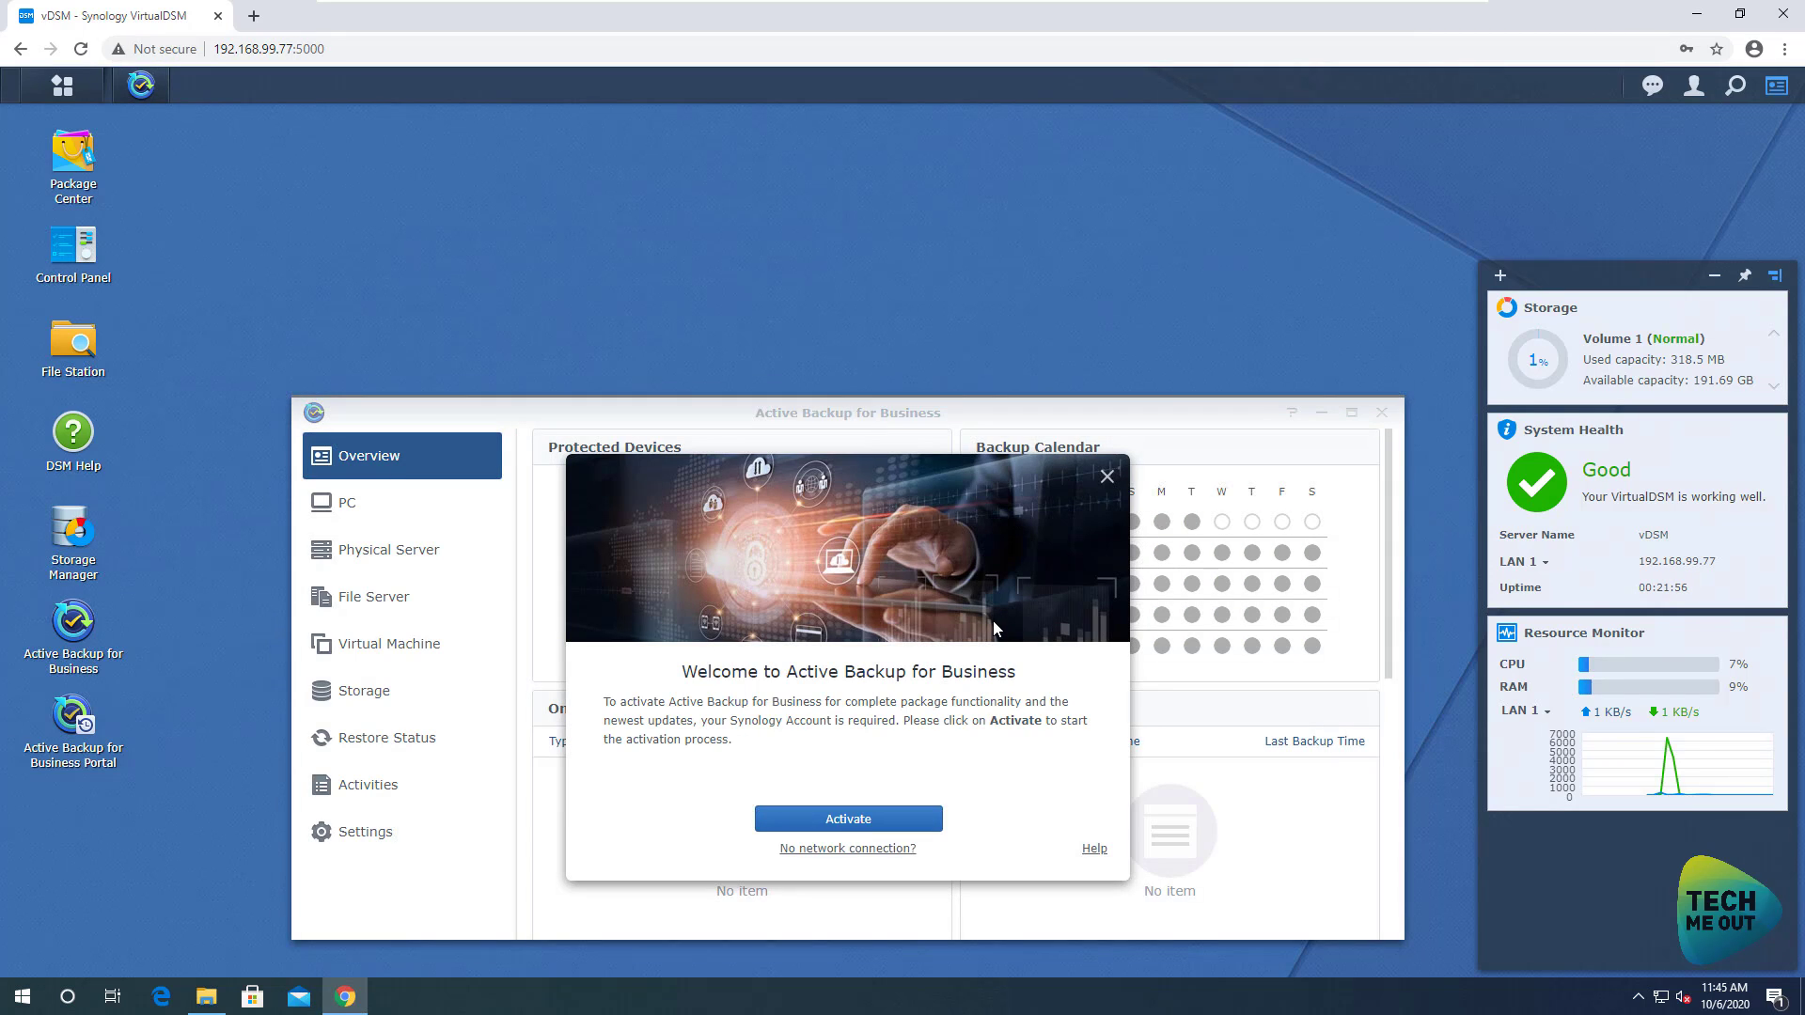
Step: Start activating Active Backup for Business with a Synology Account from the welcome prompt
{"action": "left_click", "coordinate": [858, 826]}
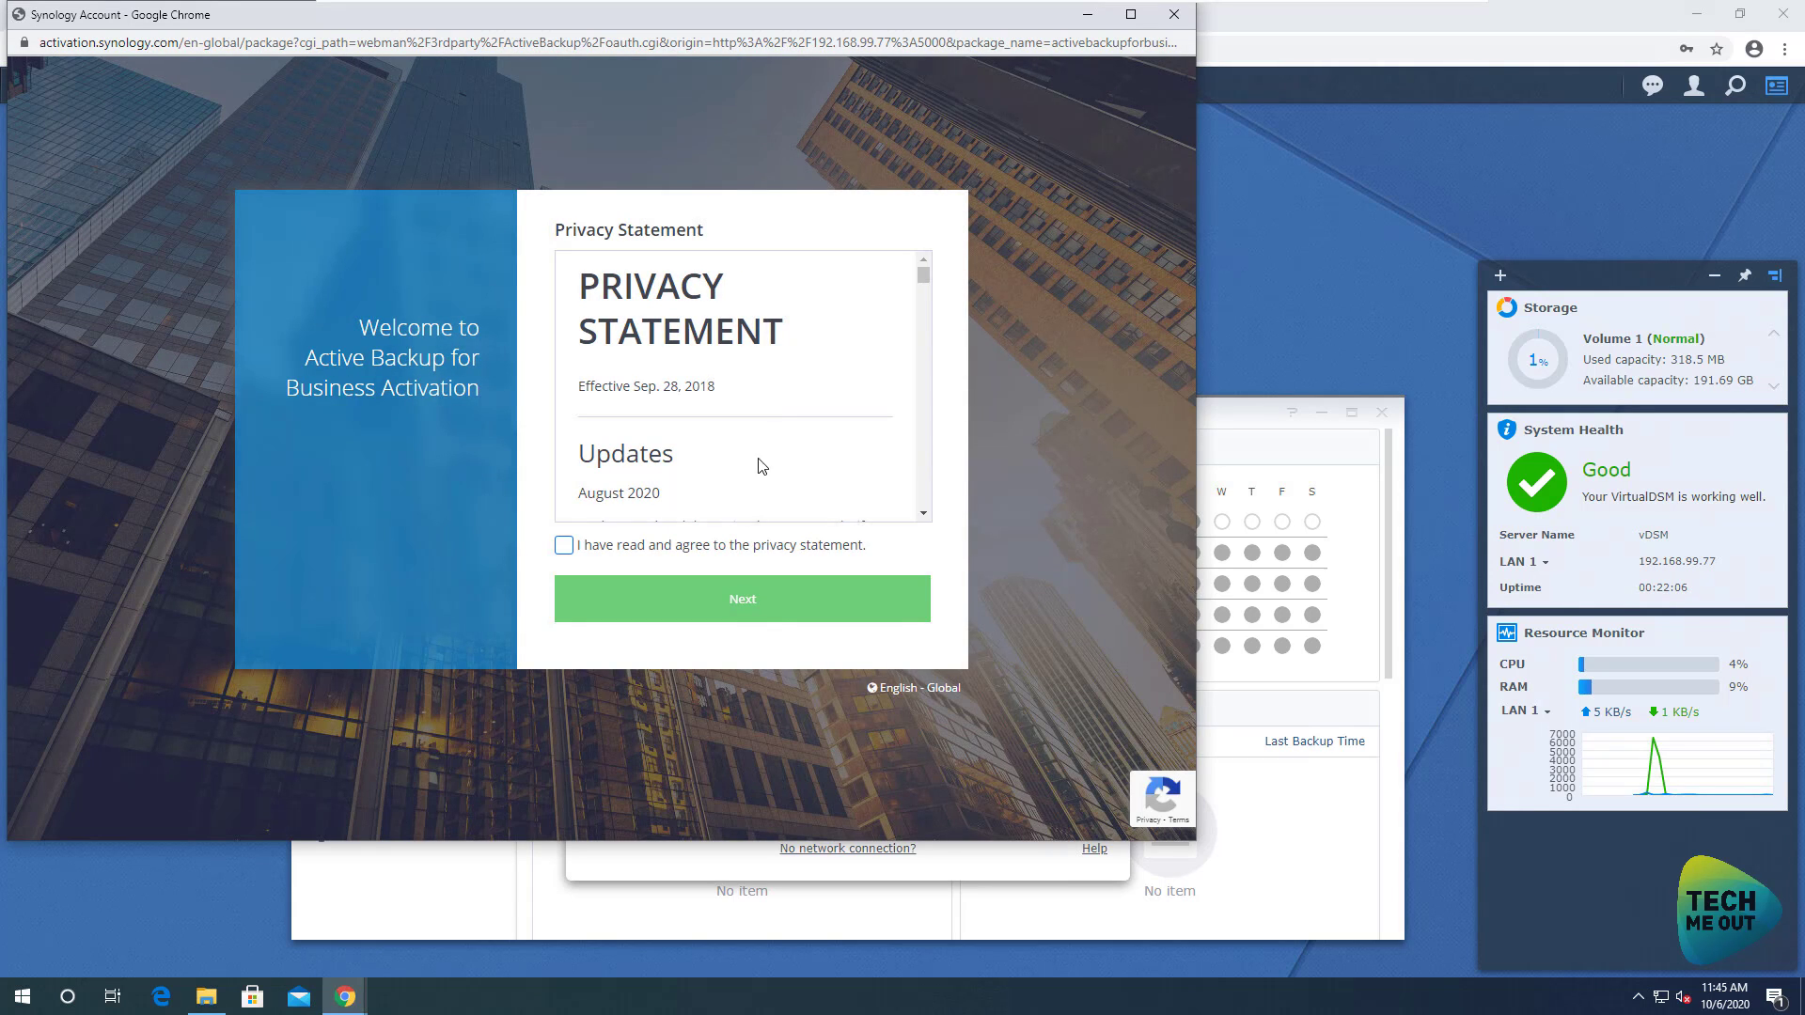
Step: Accept the privacy statement, sign in with the account's e-mail and password, and finish activation
{"action": "left_click", "coordinate": [563, 549]}
{"action": "left_click", "coordinate": [663, 607]}
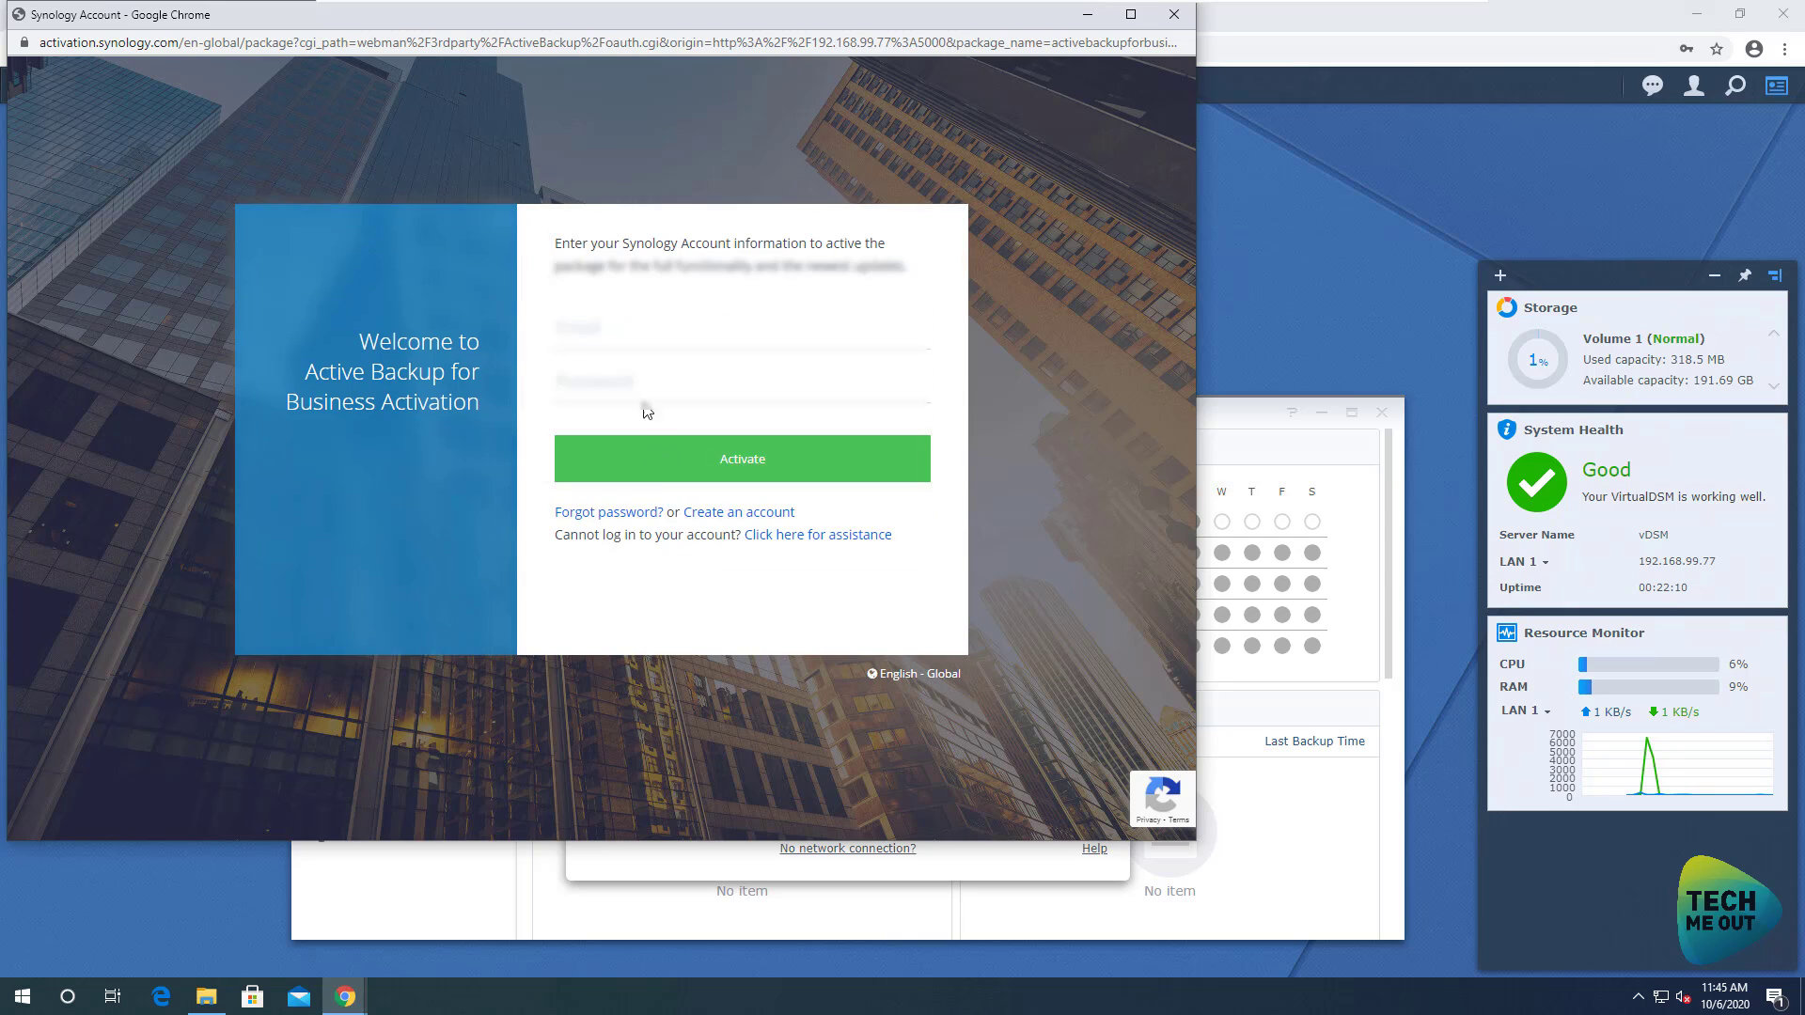
{"action": "left_click", "coordinate": [616, 338]}
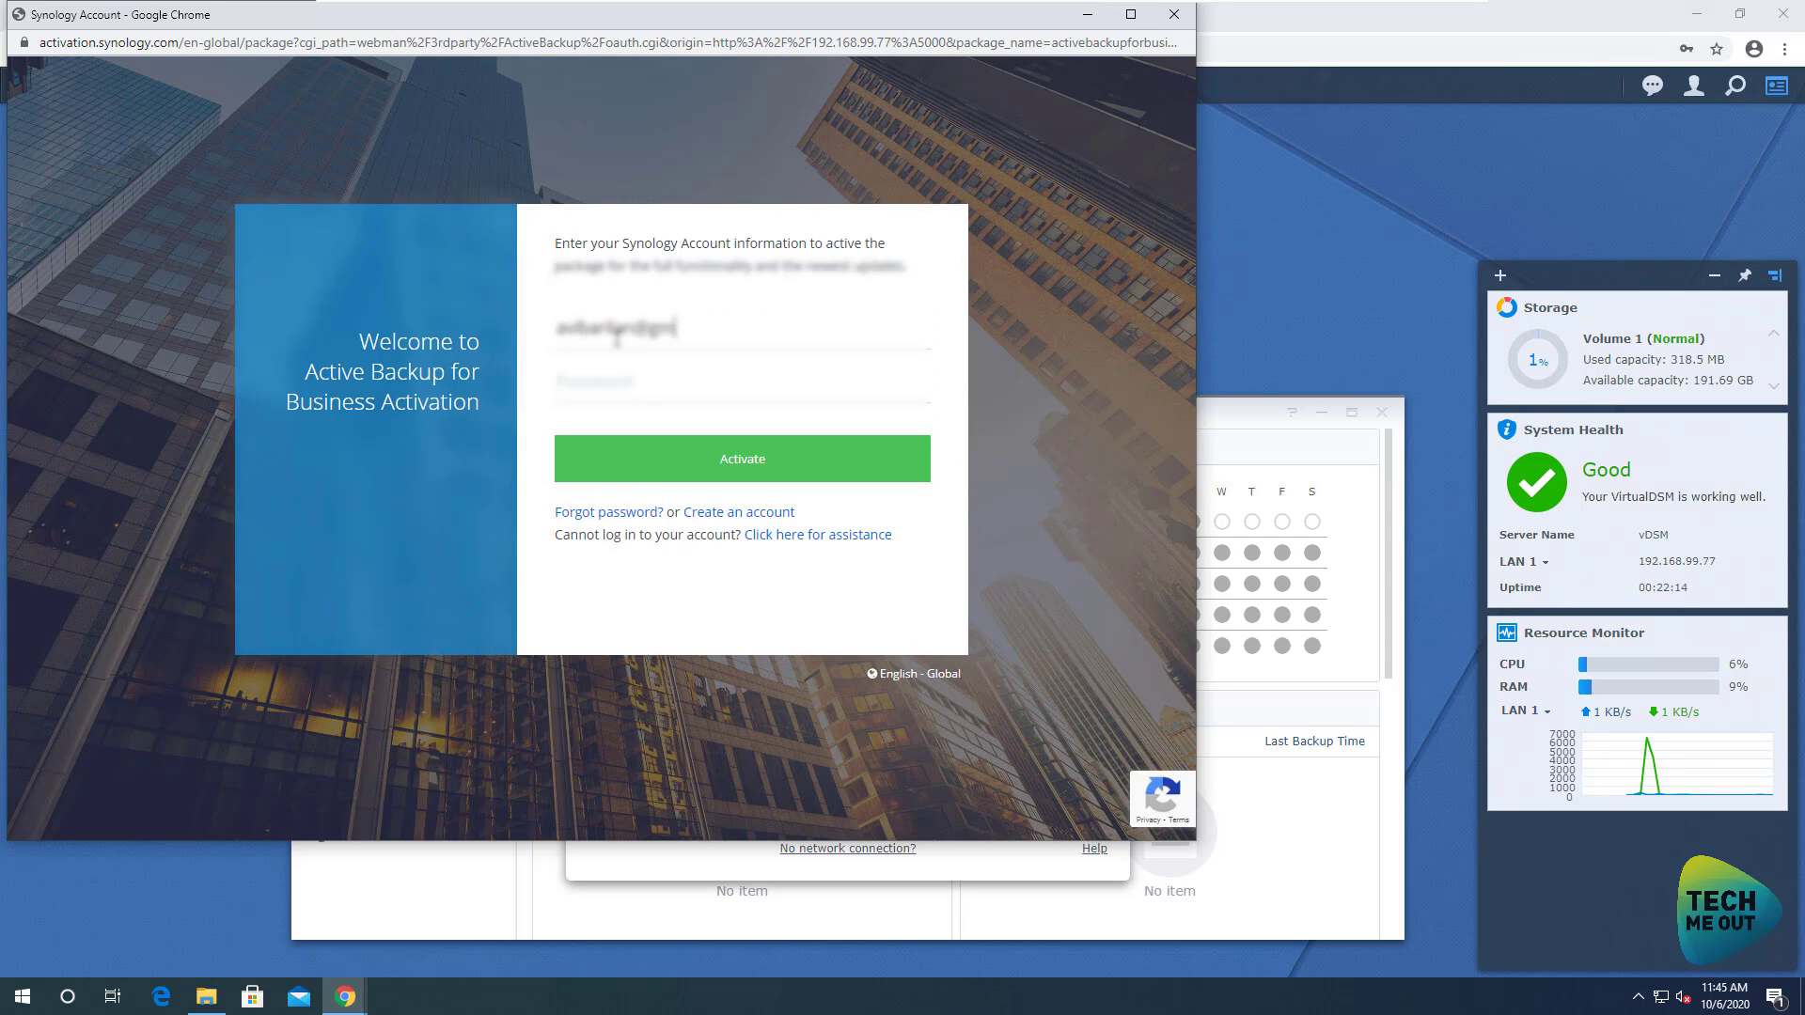
{"action": "key", "text": "Tab"}
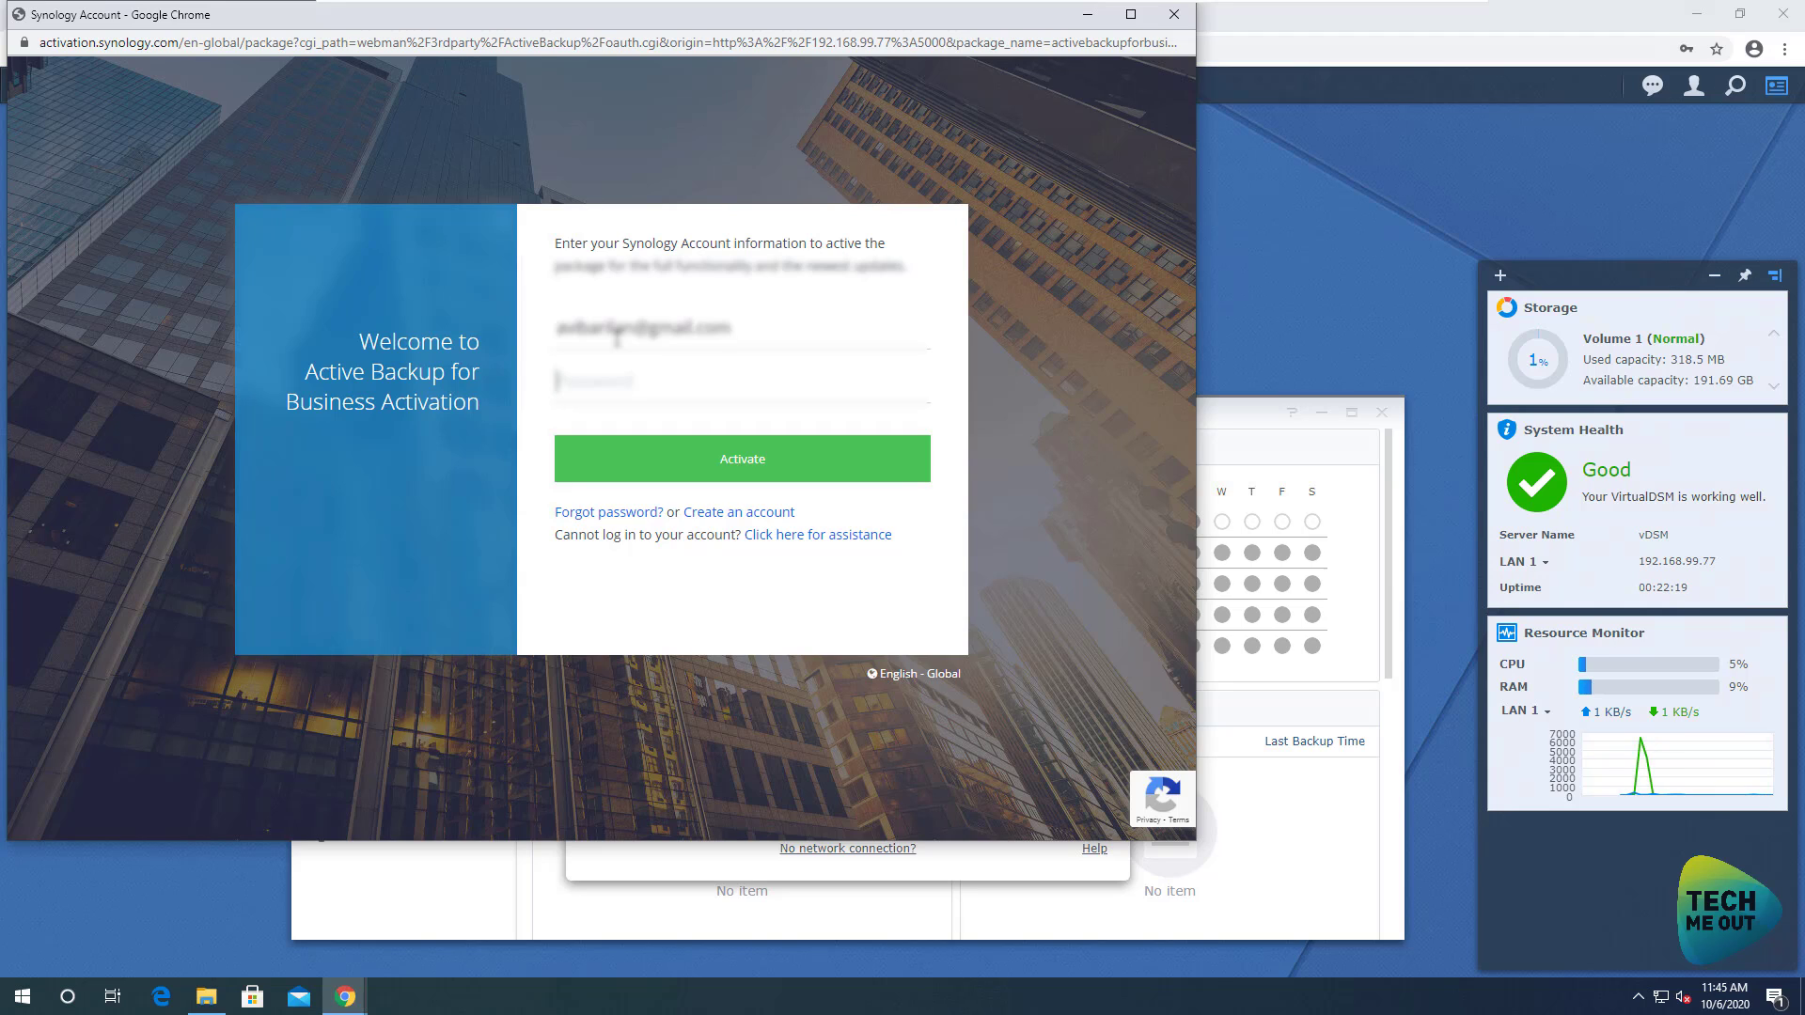
{"action": "type", "text": "***********"}
{"action": "key", "text": "Return"}
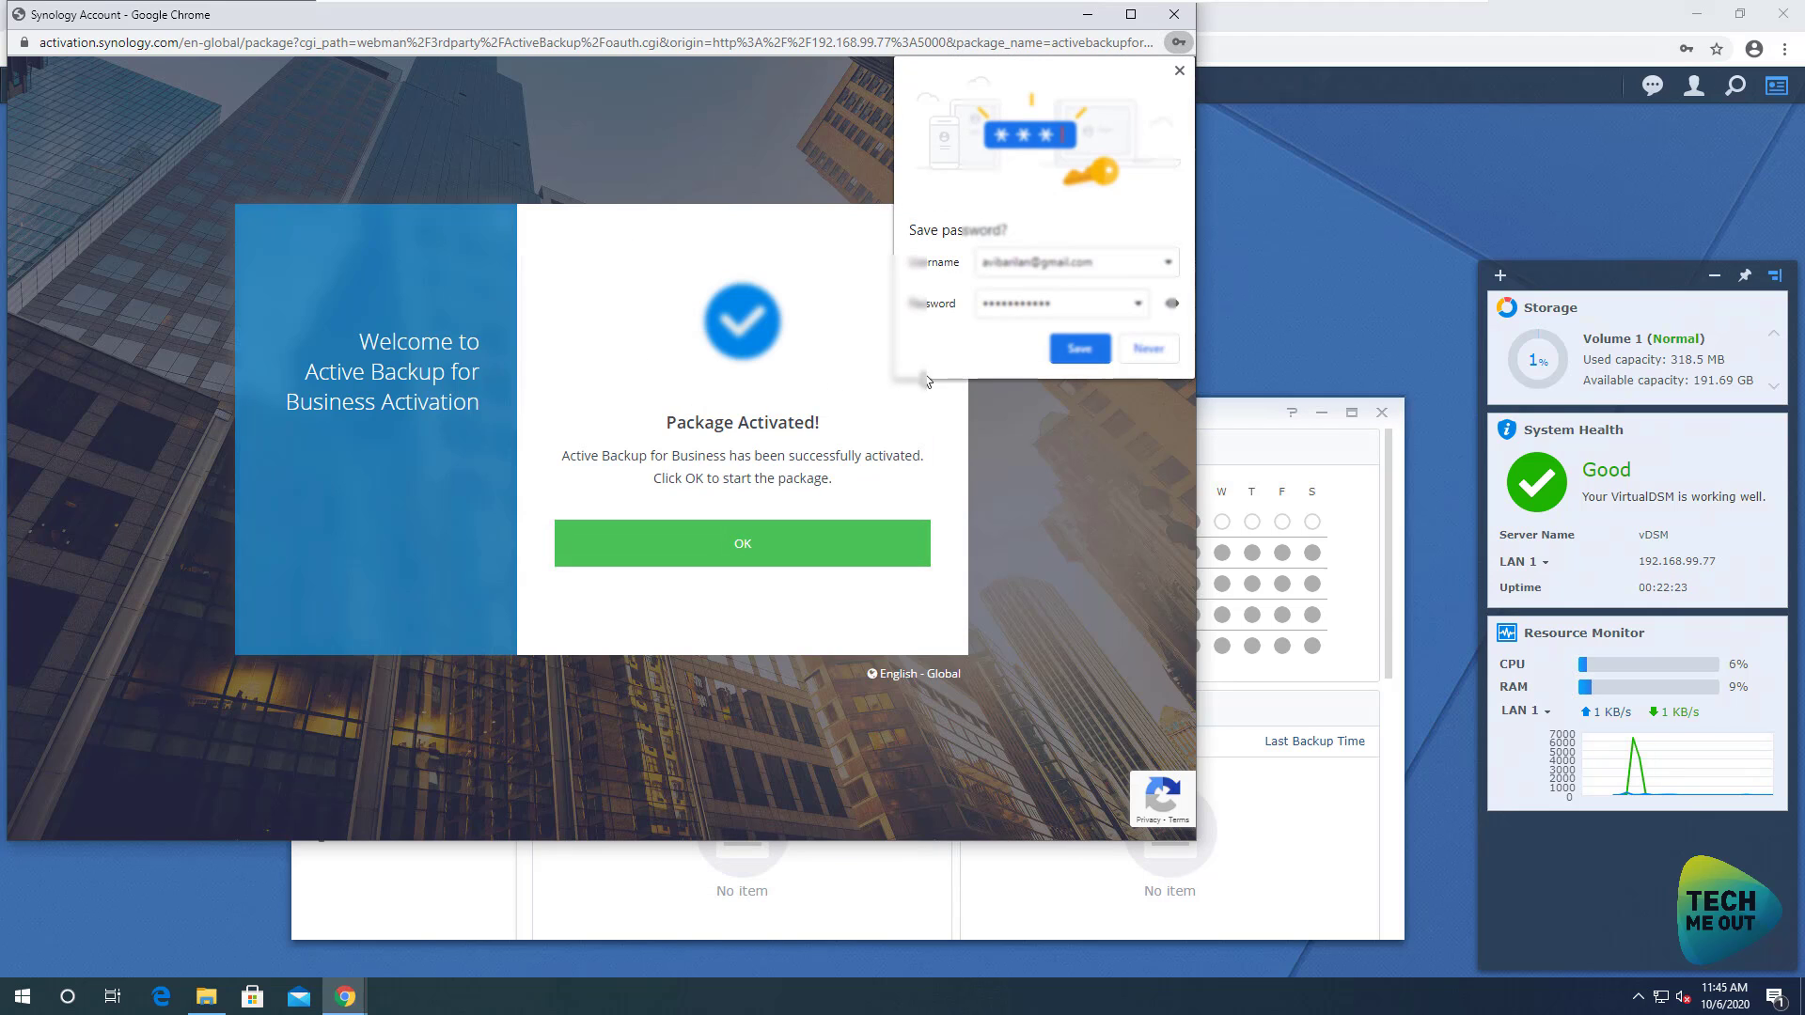
{"action": "left_click", "coordinate": [796, 480]}
{"action": "left_click", "coordinate": [771, 544]}
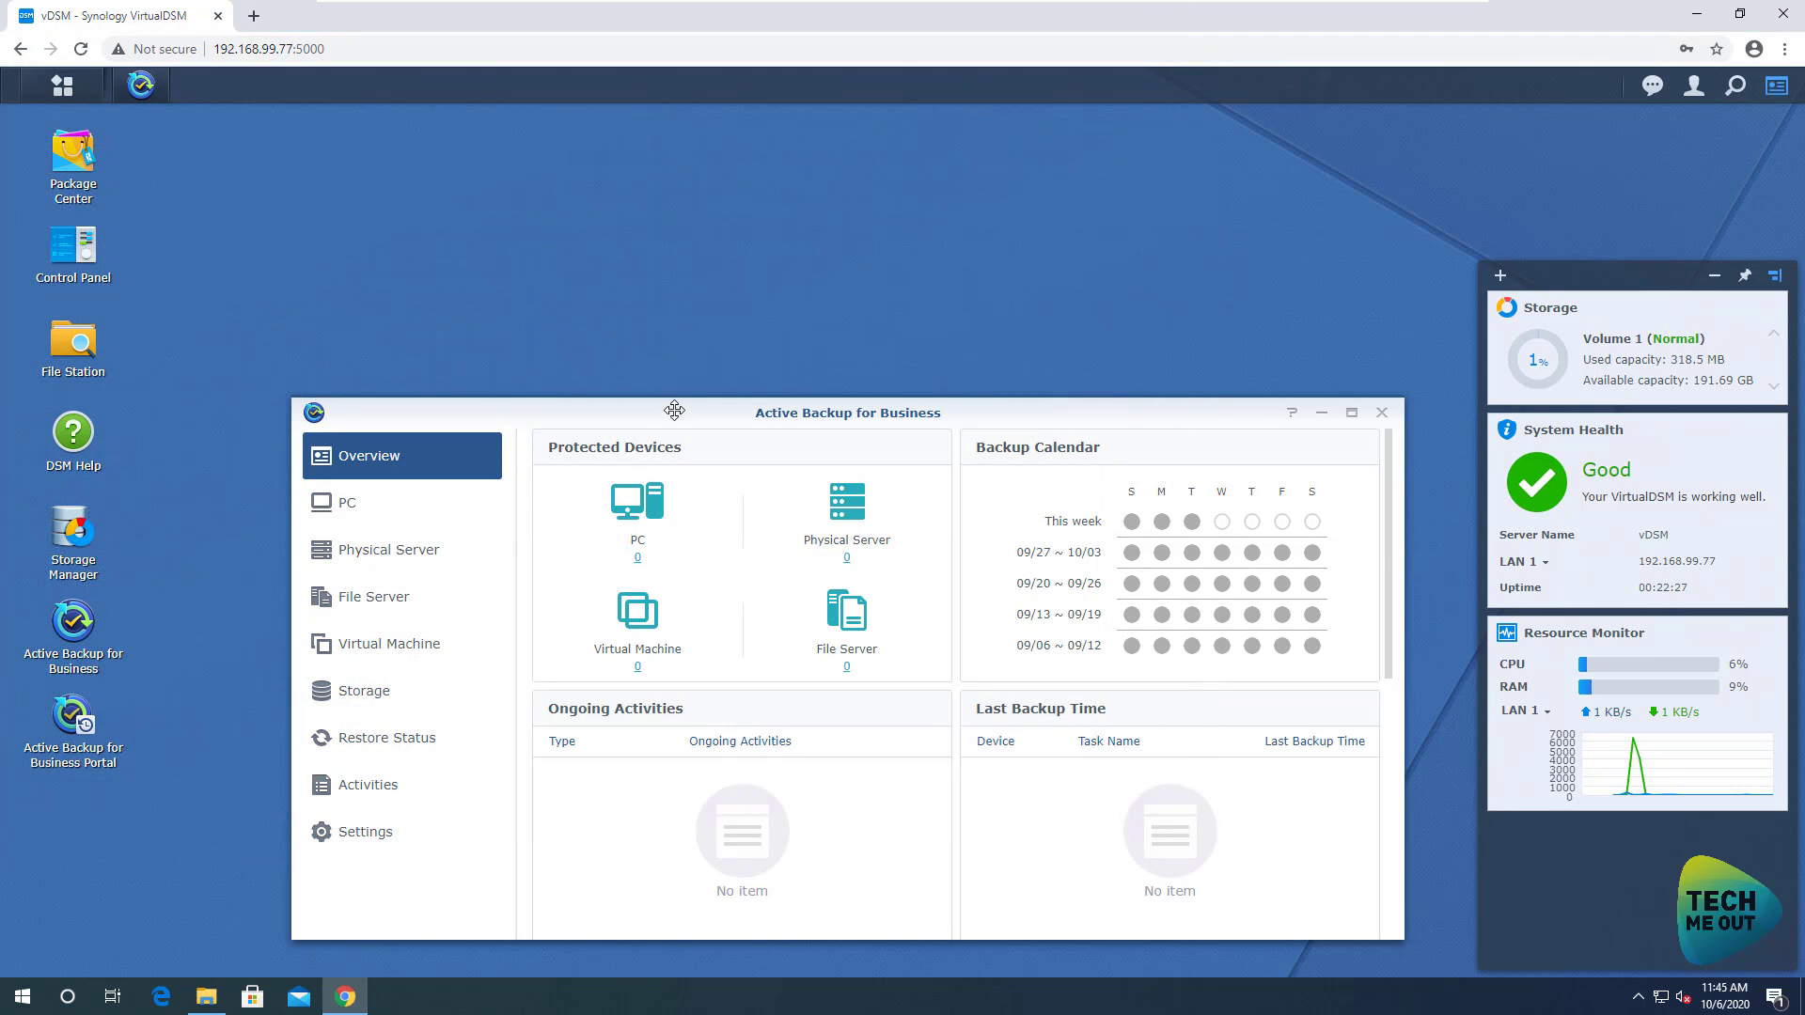
Step: Maximize the Active Backup for Business window and go to its Settings page
{"action": "left_click_drag", "start_coordinate": [667, 409], "coordinate": [620, 316]}
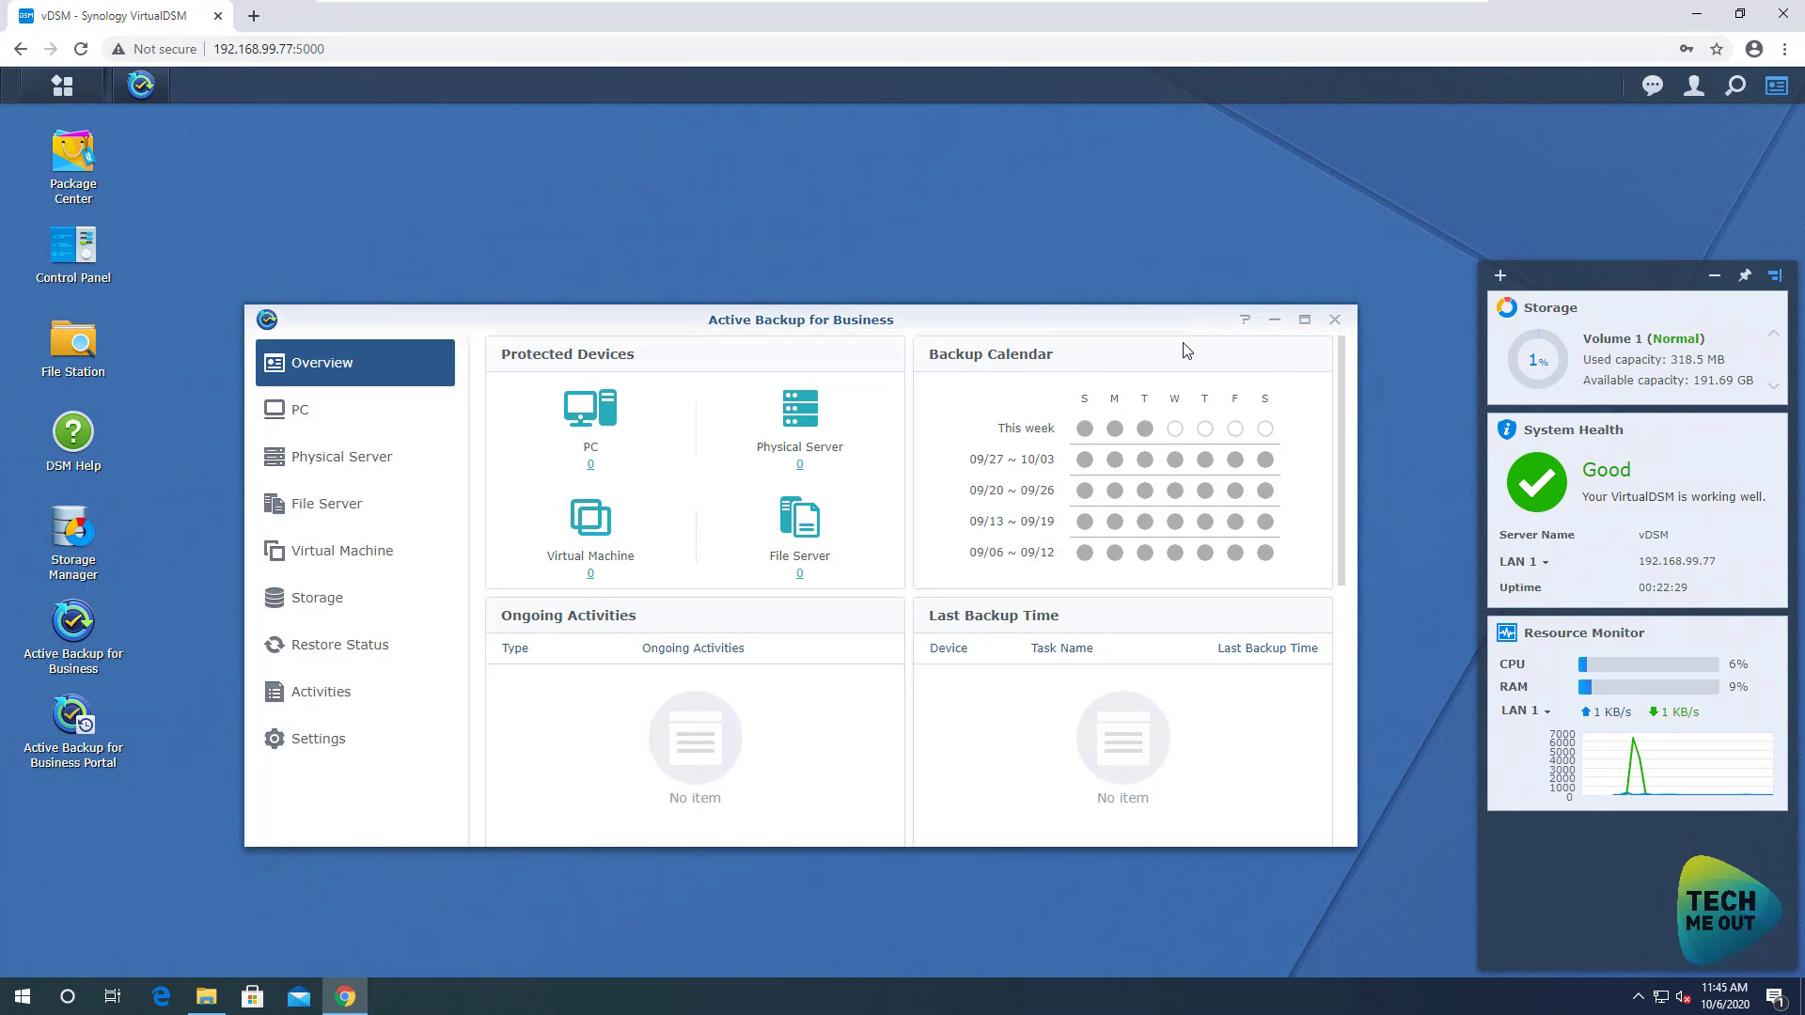
{"action": "left_click", "coordinate": [1305, 322]}
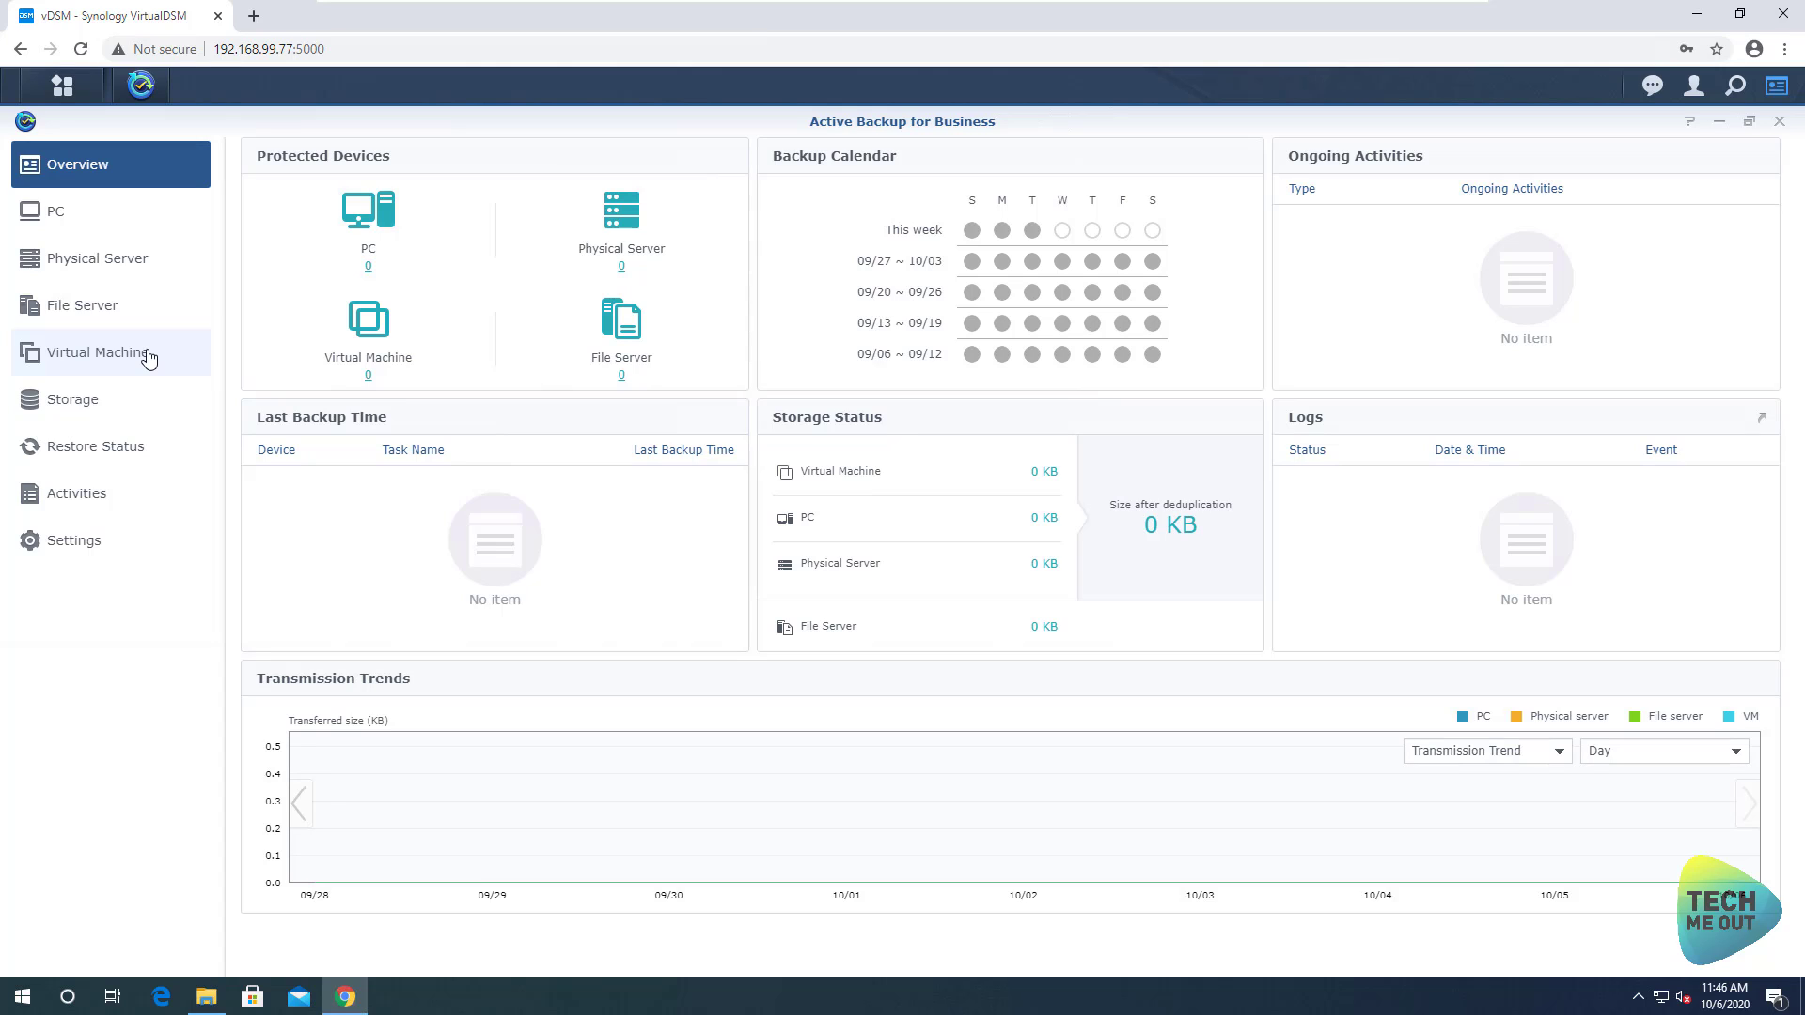
{"action": "left_click", "coordinate": [111, 553]}
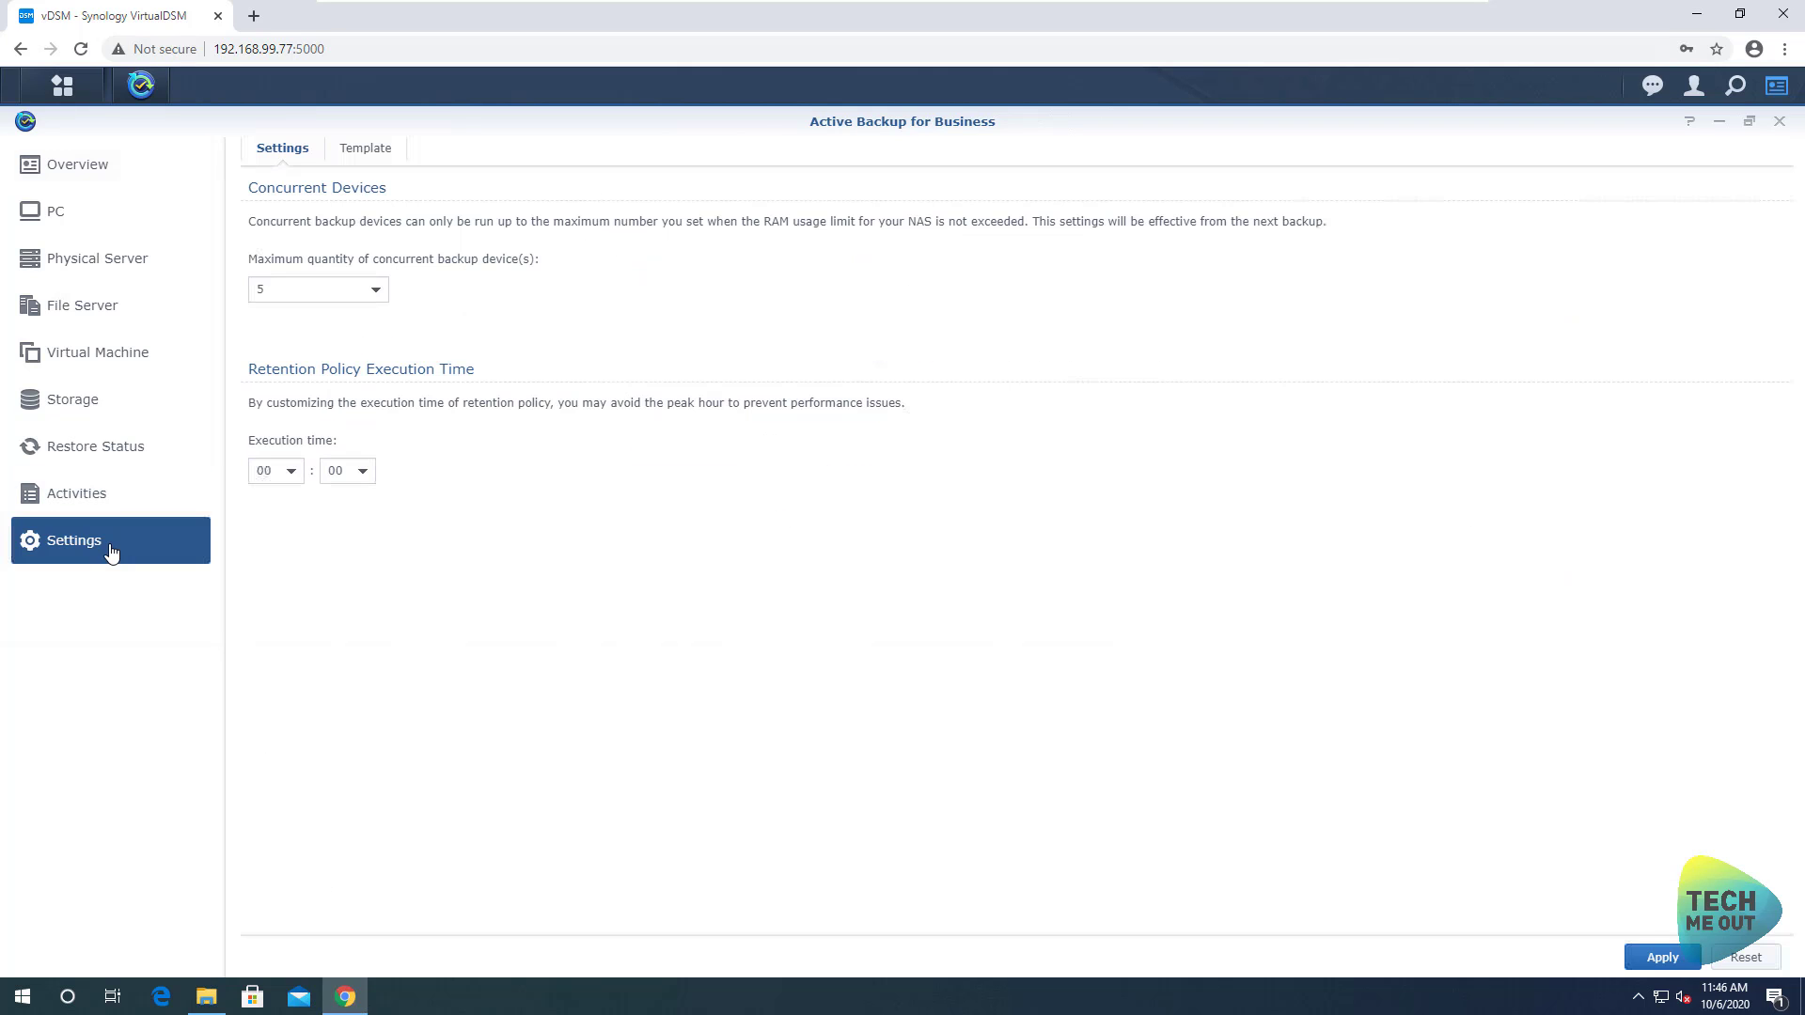
Step: Create a new PC backup template named 'Test Template' applied to the users group
{"action": "left_click", "coordinate": [366, 151]}
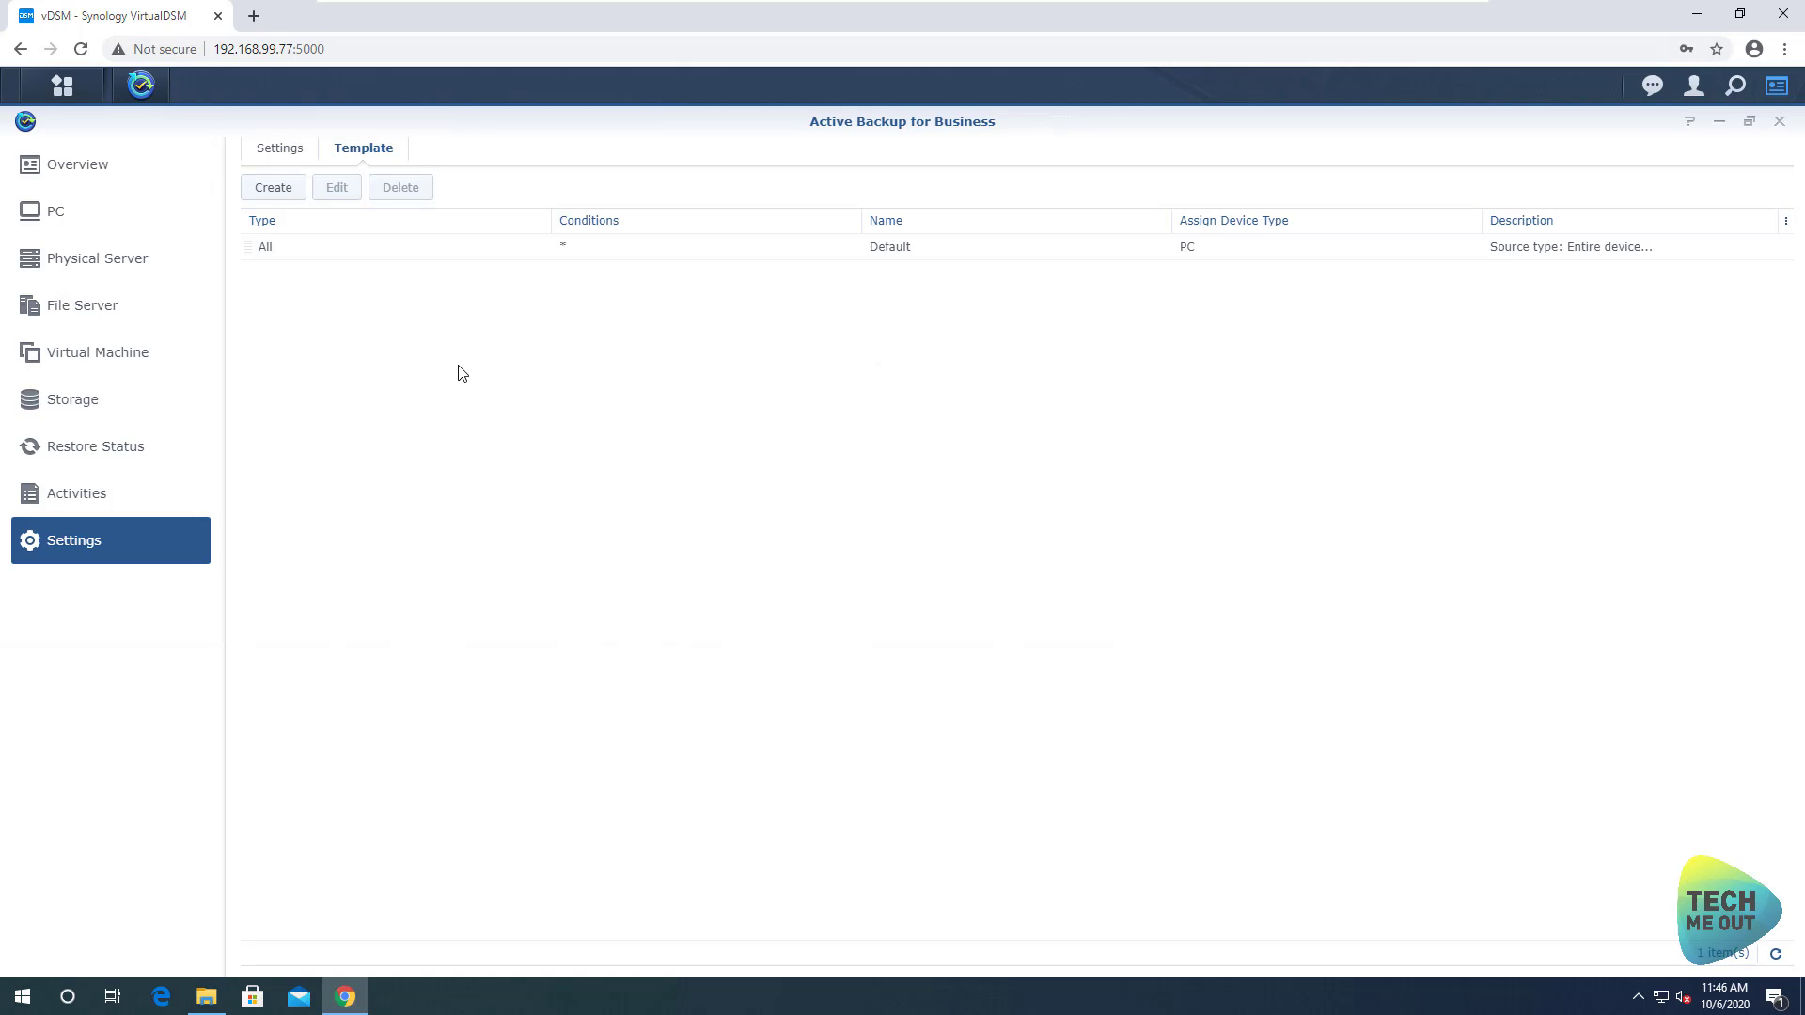
{"action": "left_click", "coordinate": [274, 187]}
{"action": "left_click", "coordinate": [781, 428]}
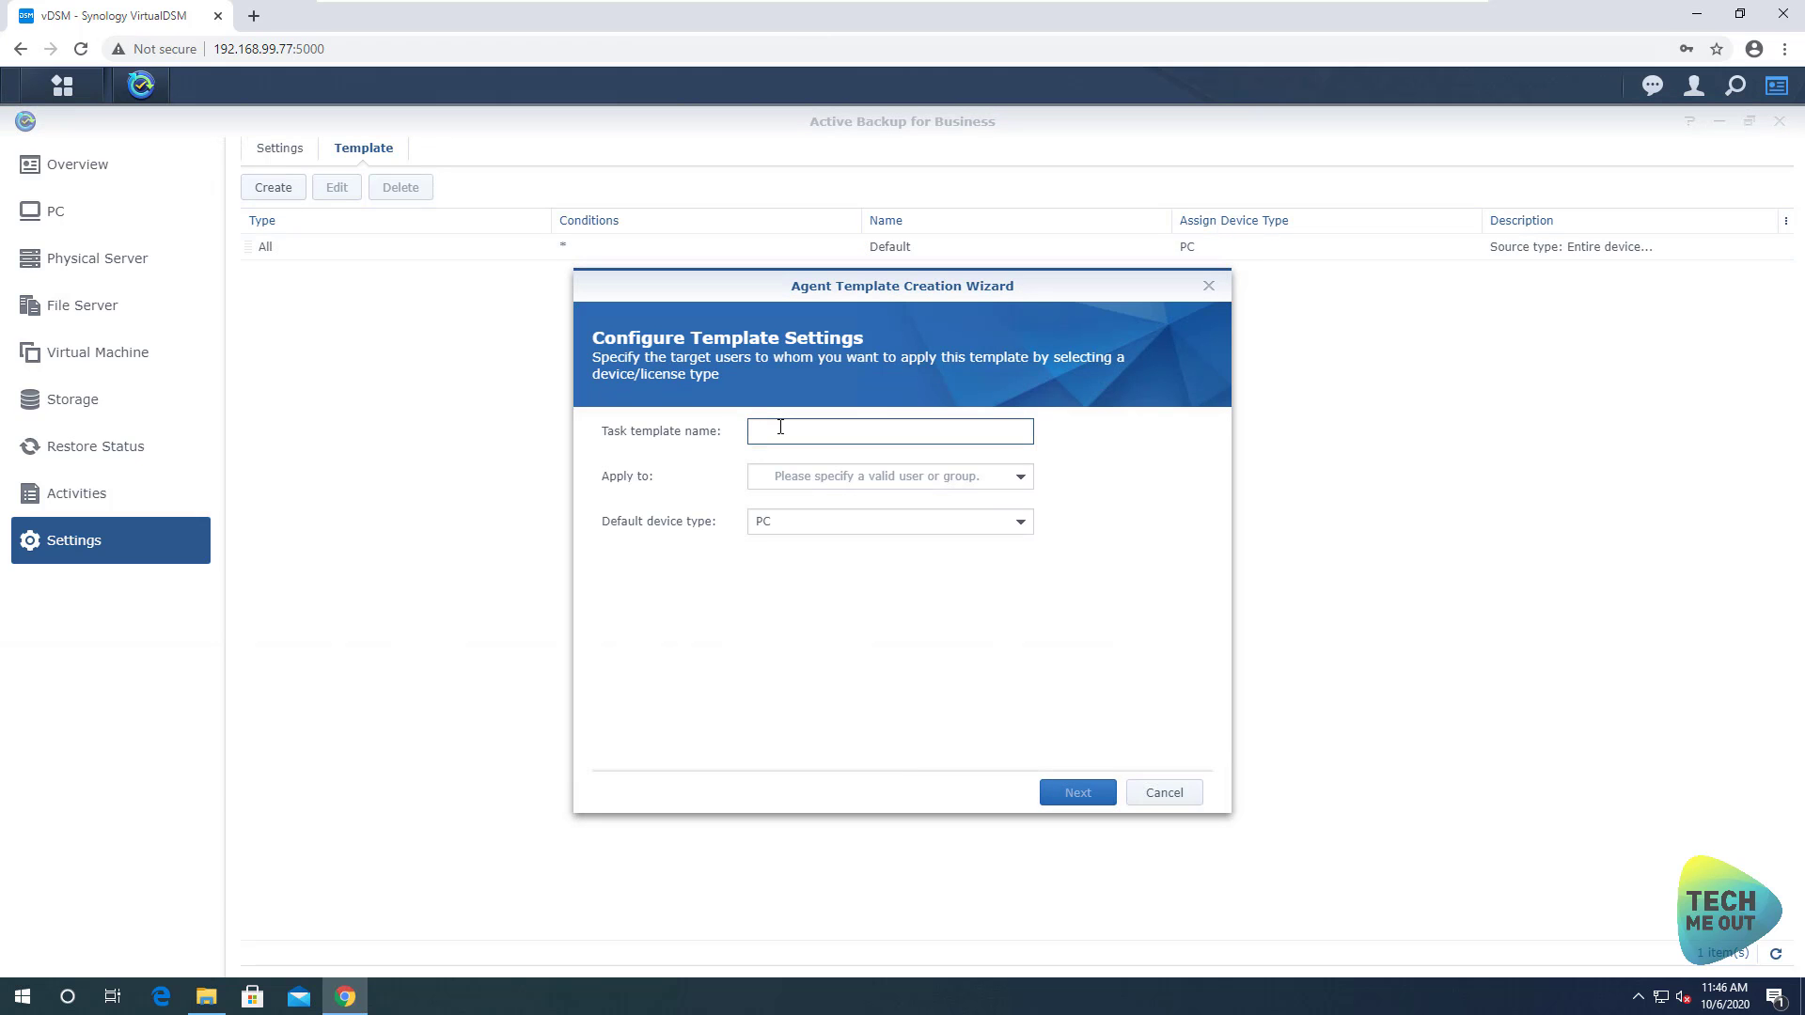
{"action": "type", "text": "Test"}
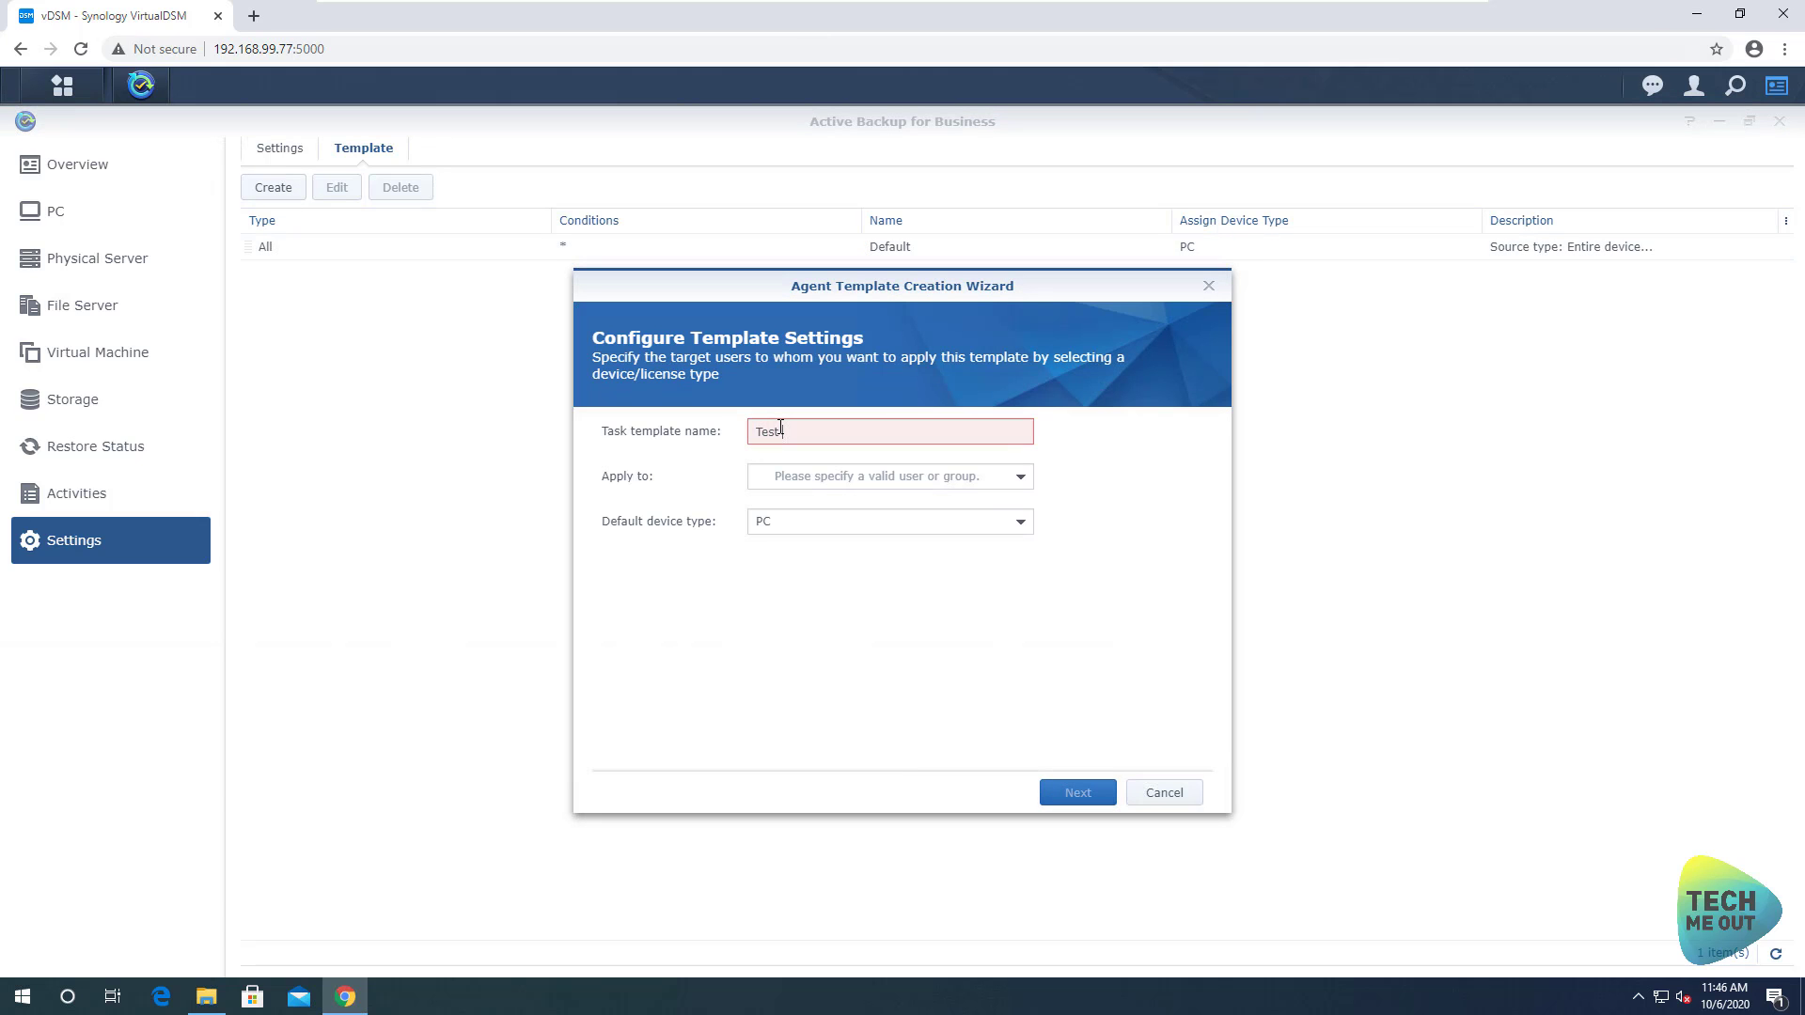
{"action": "type", "text": " Template"}
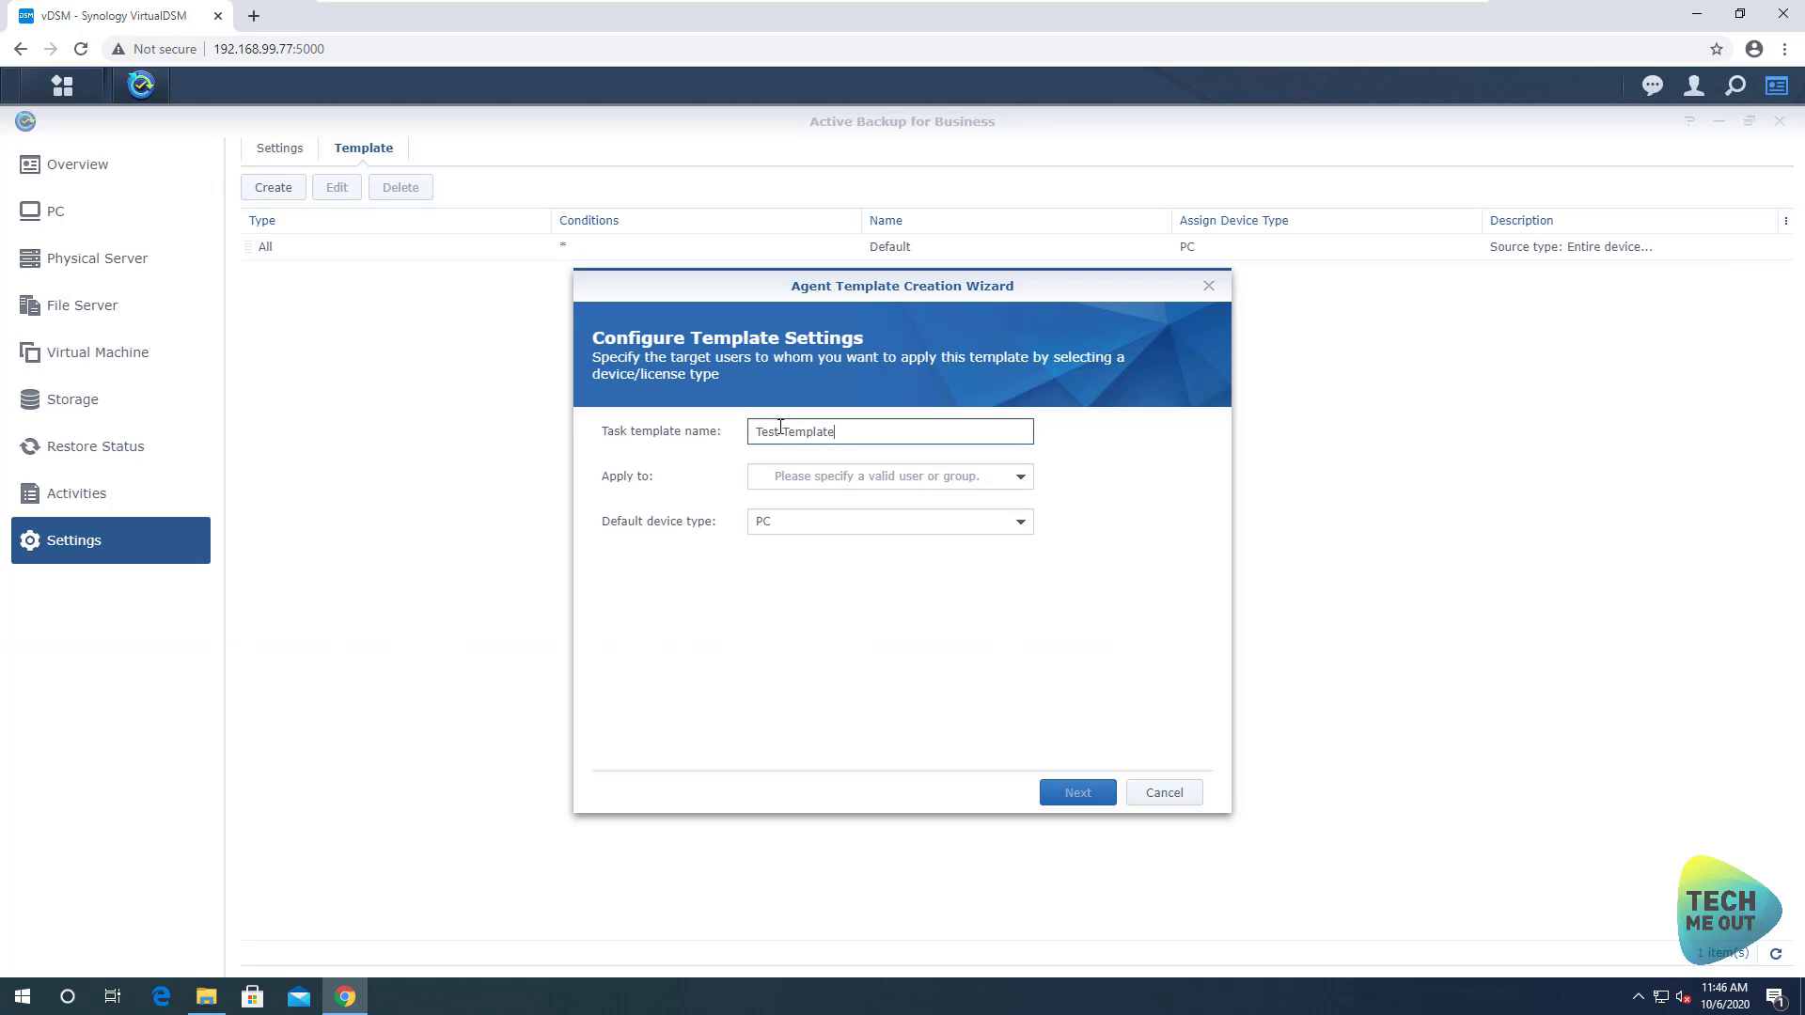
{"action": "left_click", "coordinate": [1021, 485]}
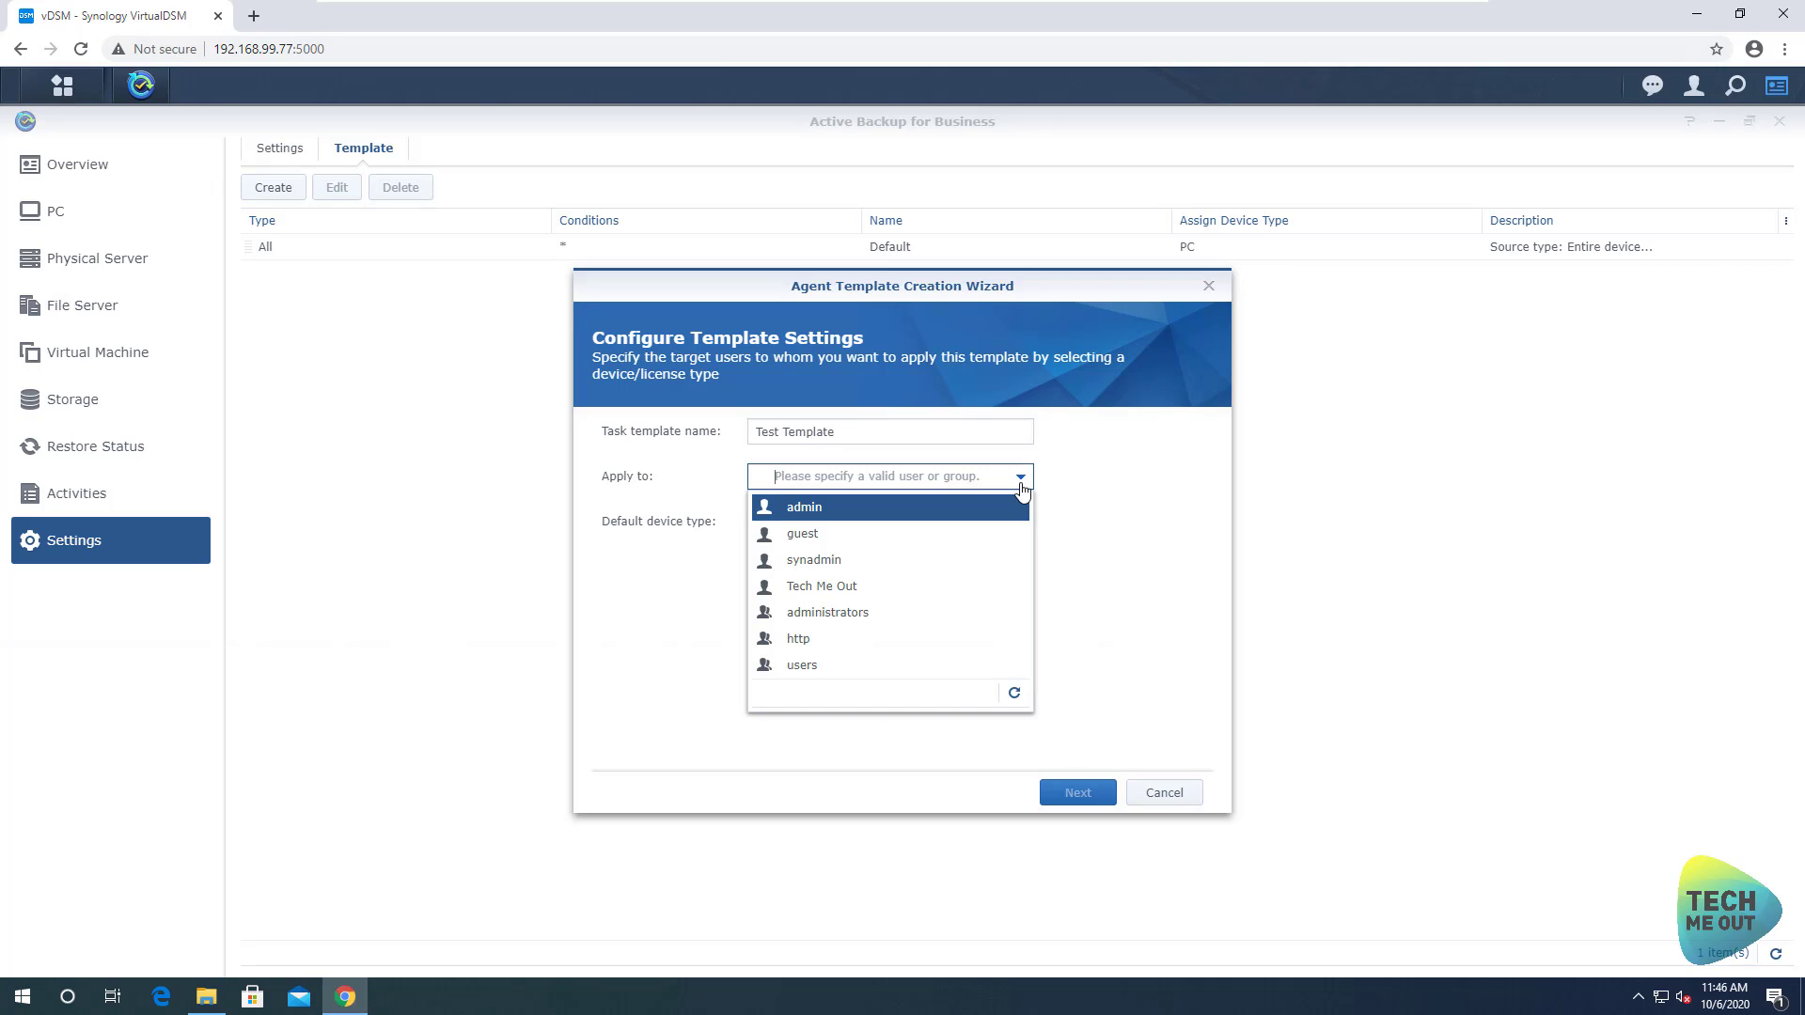
{"action": "left_click", "coordinate": [875, 668]}
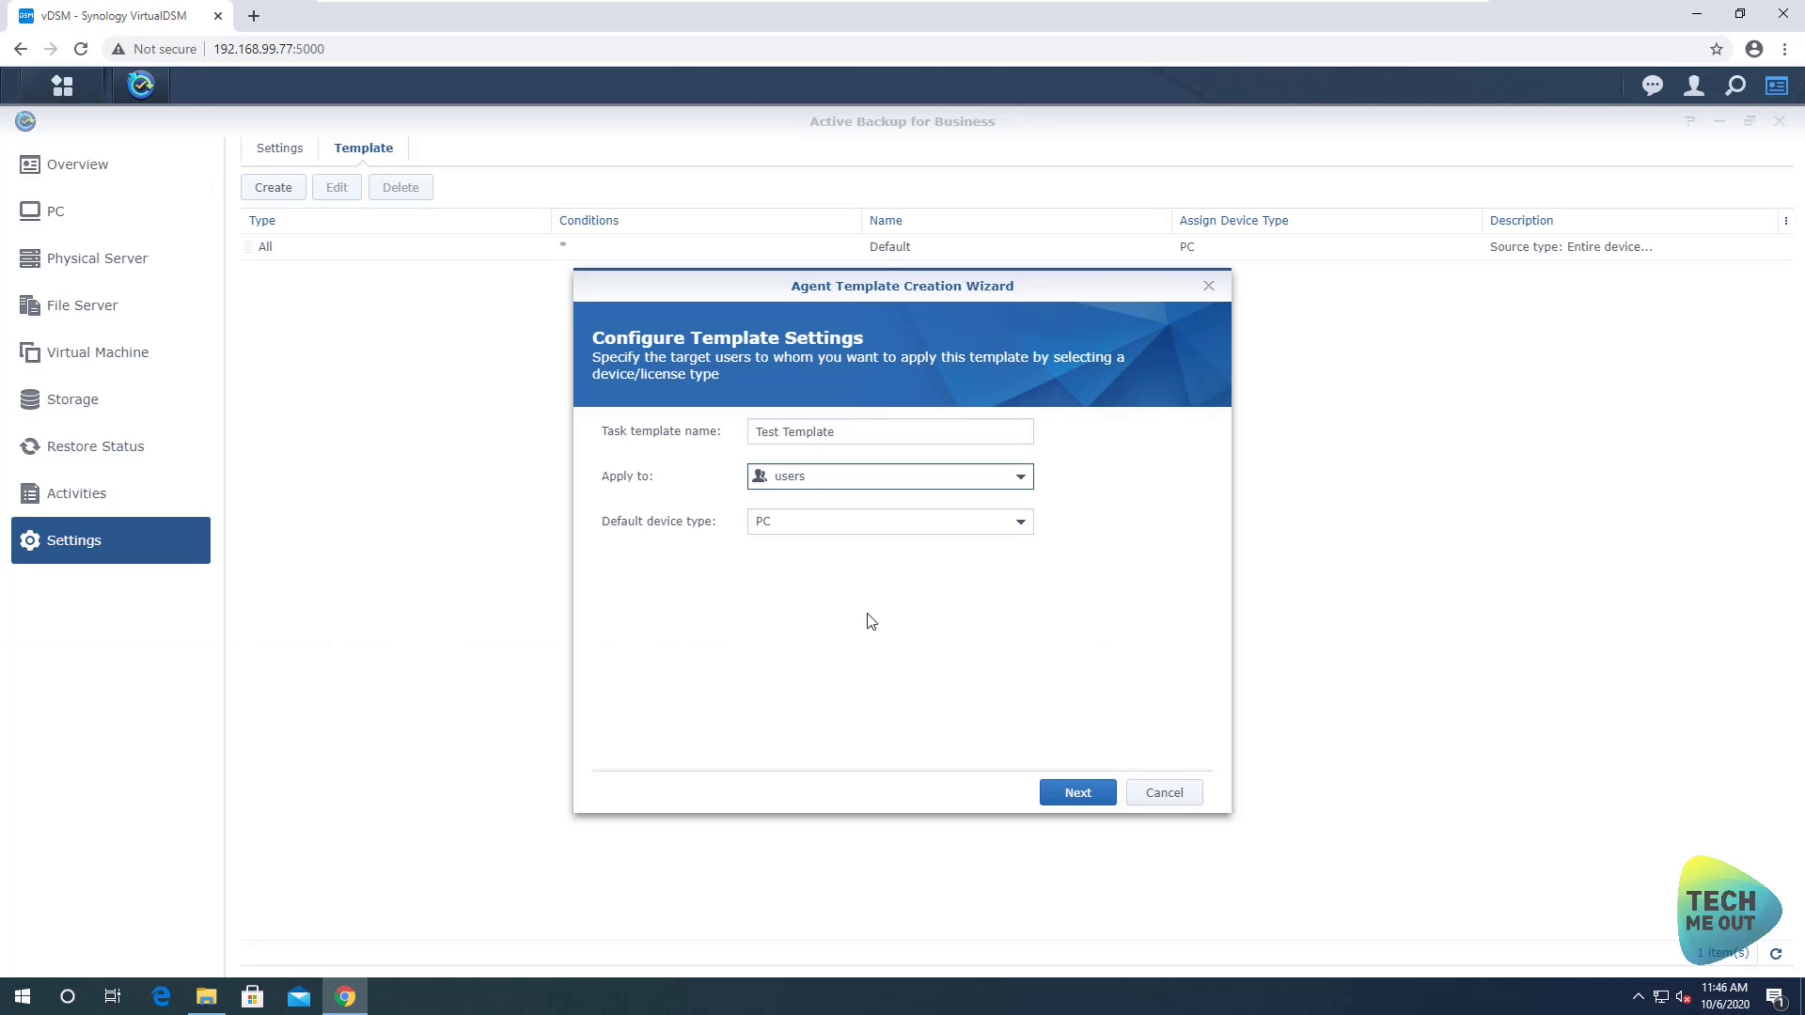
{"action": "left_click", "coordinate": [1075, 794]}
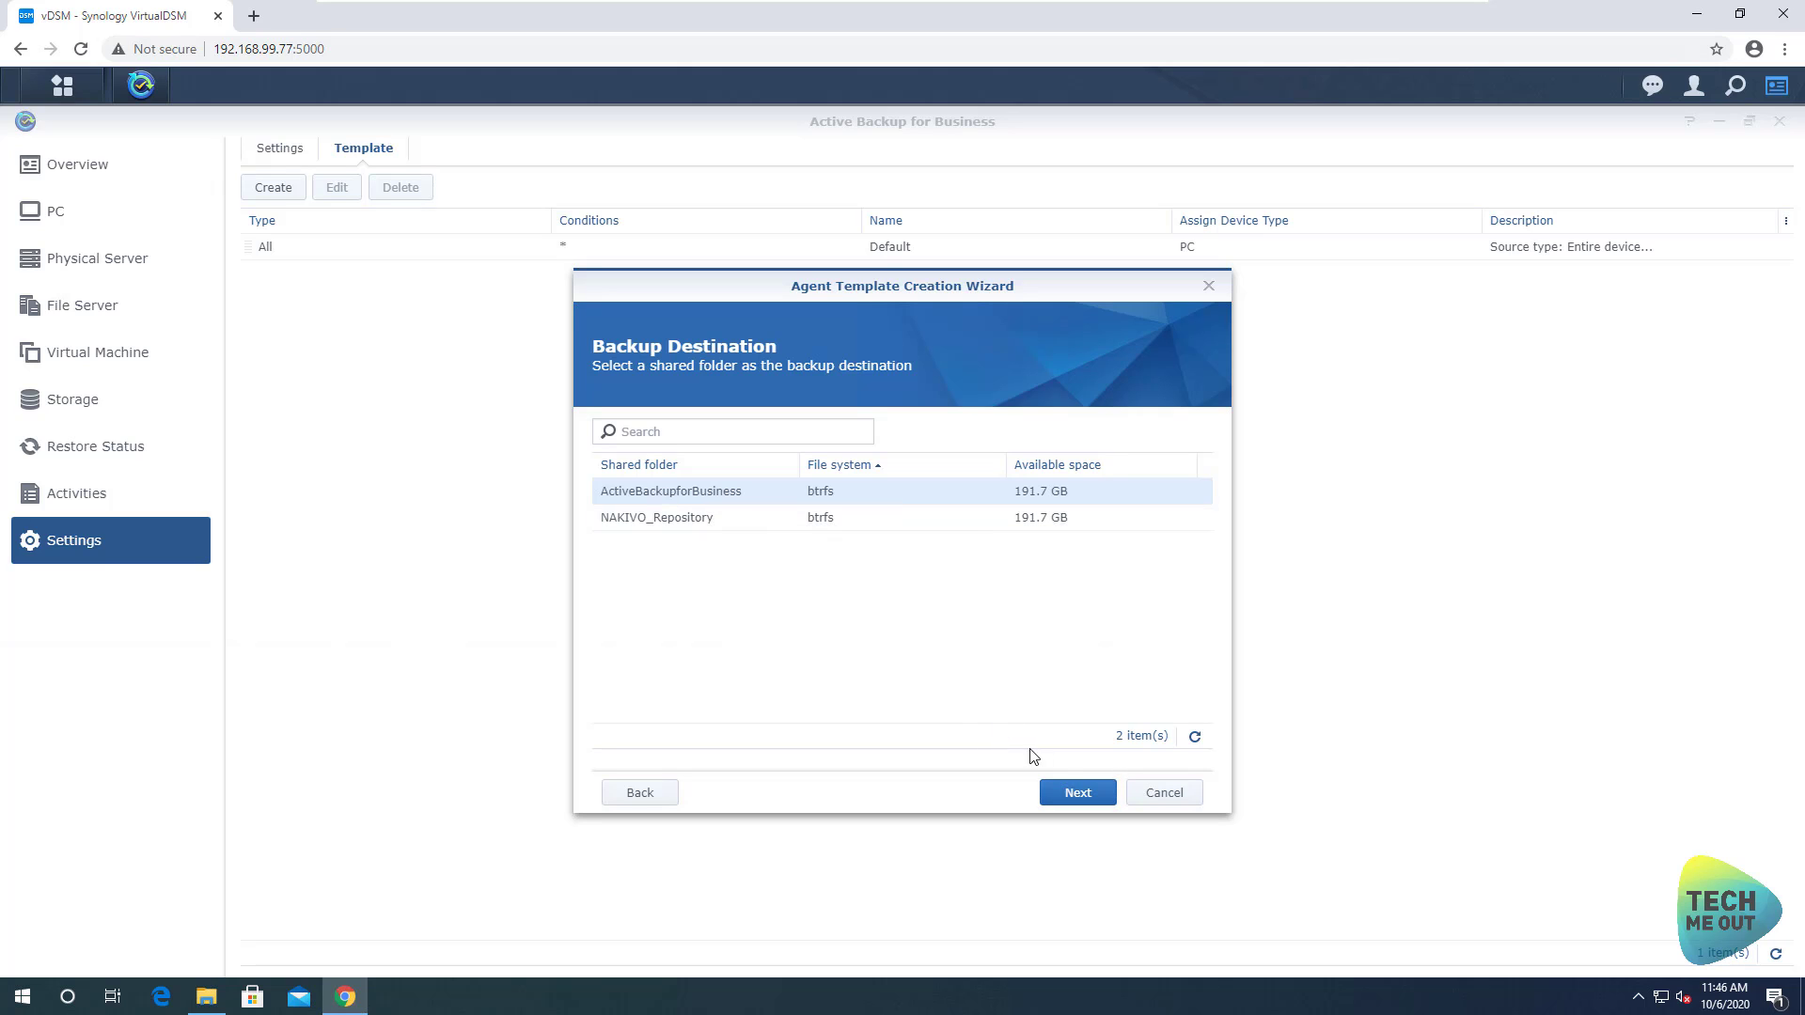
Step: Keep ActiveBackupforBusiness as the destination, back up only the system volume, and use a scheduled backup
{"action": "left_click", "coordinate": [1080, 794]}
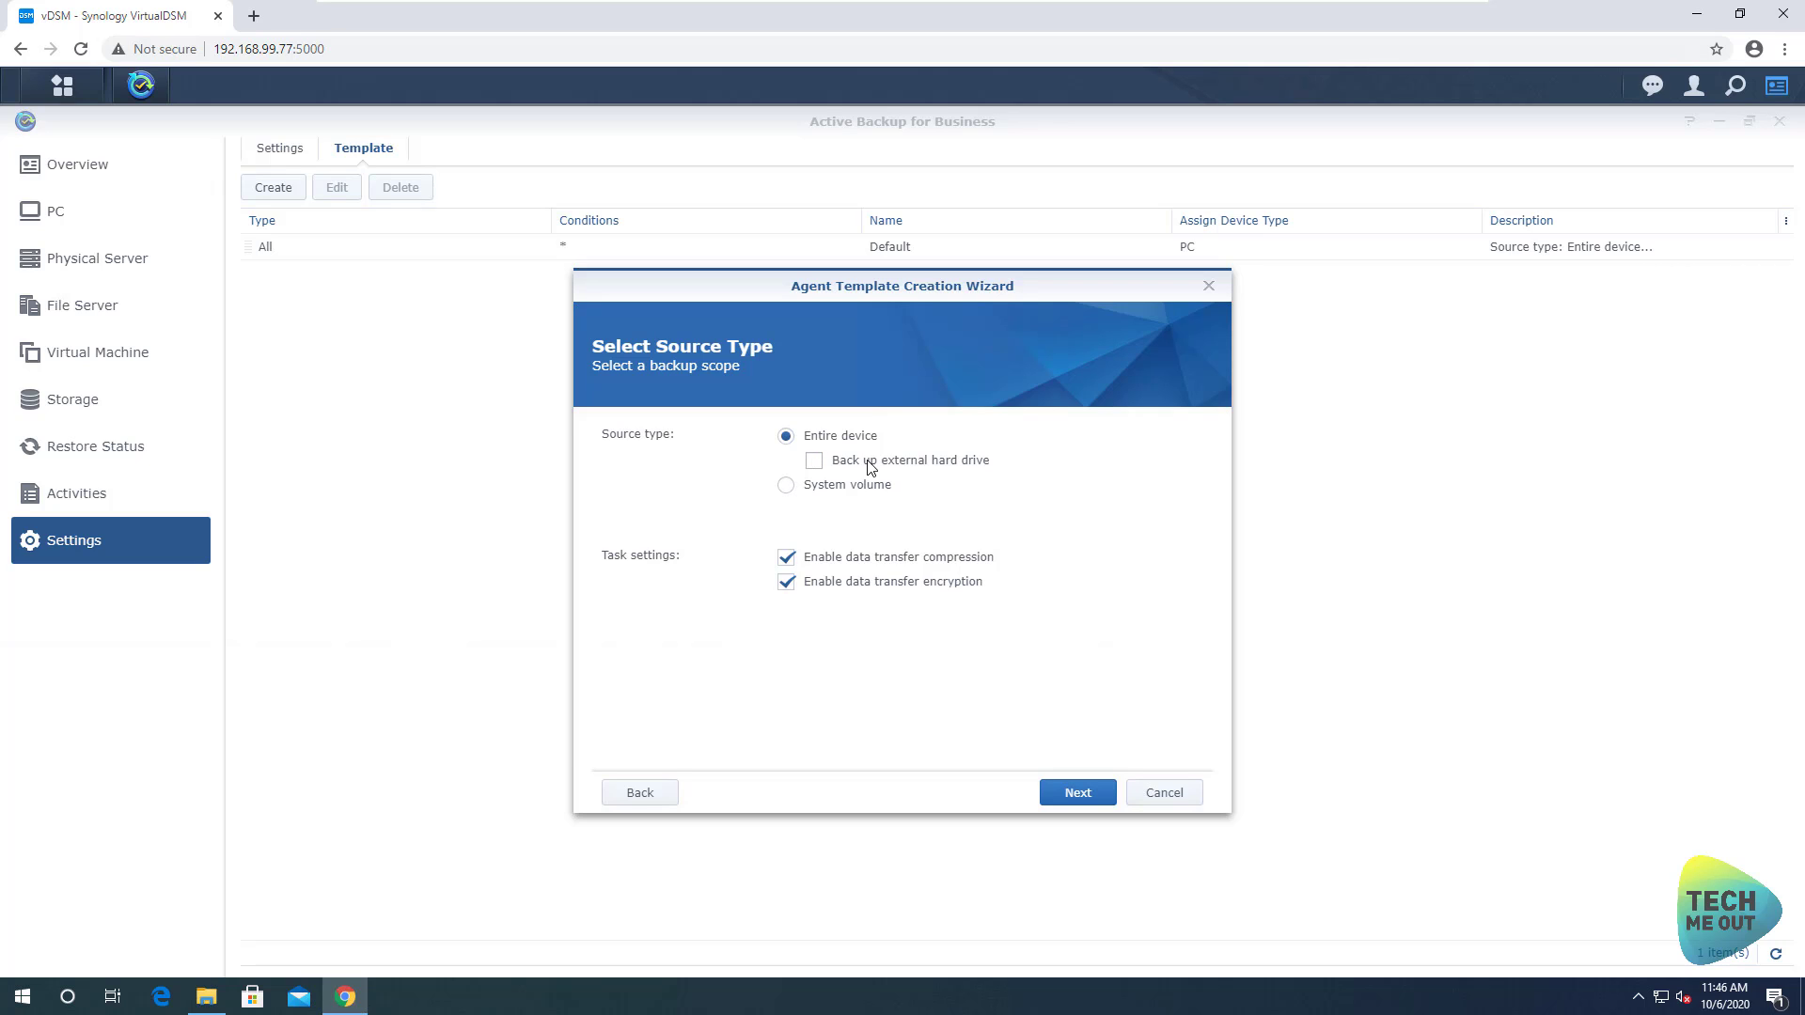
{"action": "left_click", "coordinate": [786, 485]}
{"action": "left_click", "coordinate": [1078, 792]}
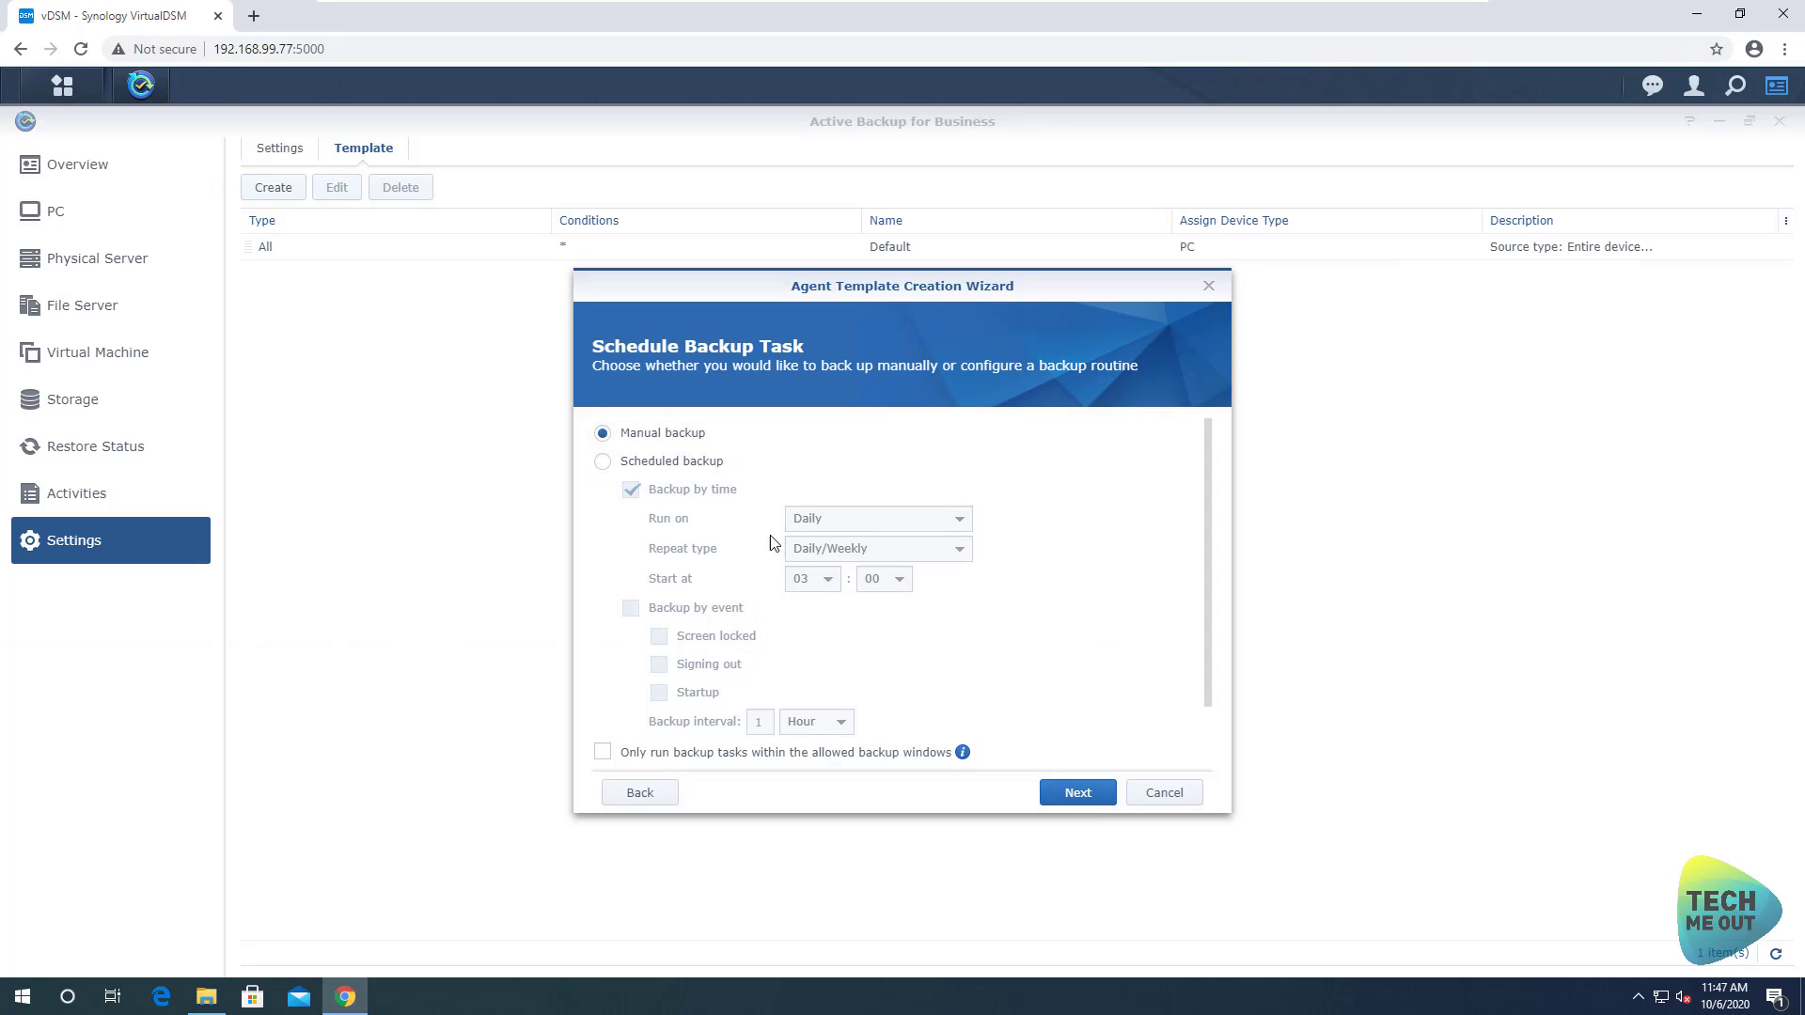
{"action": "left_click", "coordinate": [682, 467]}
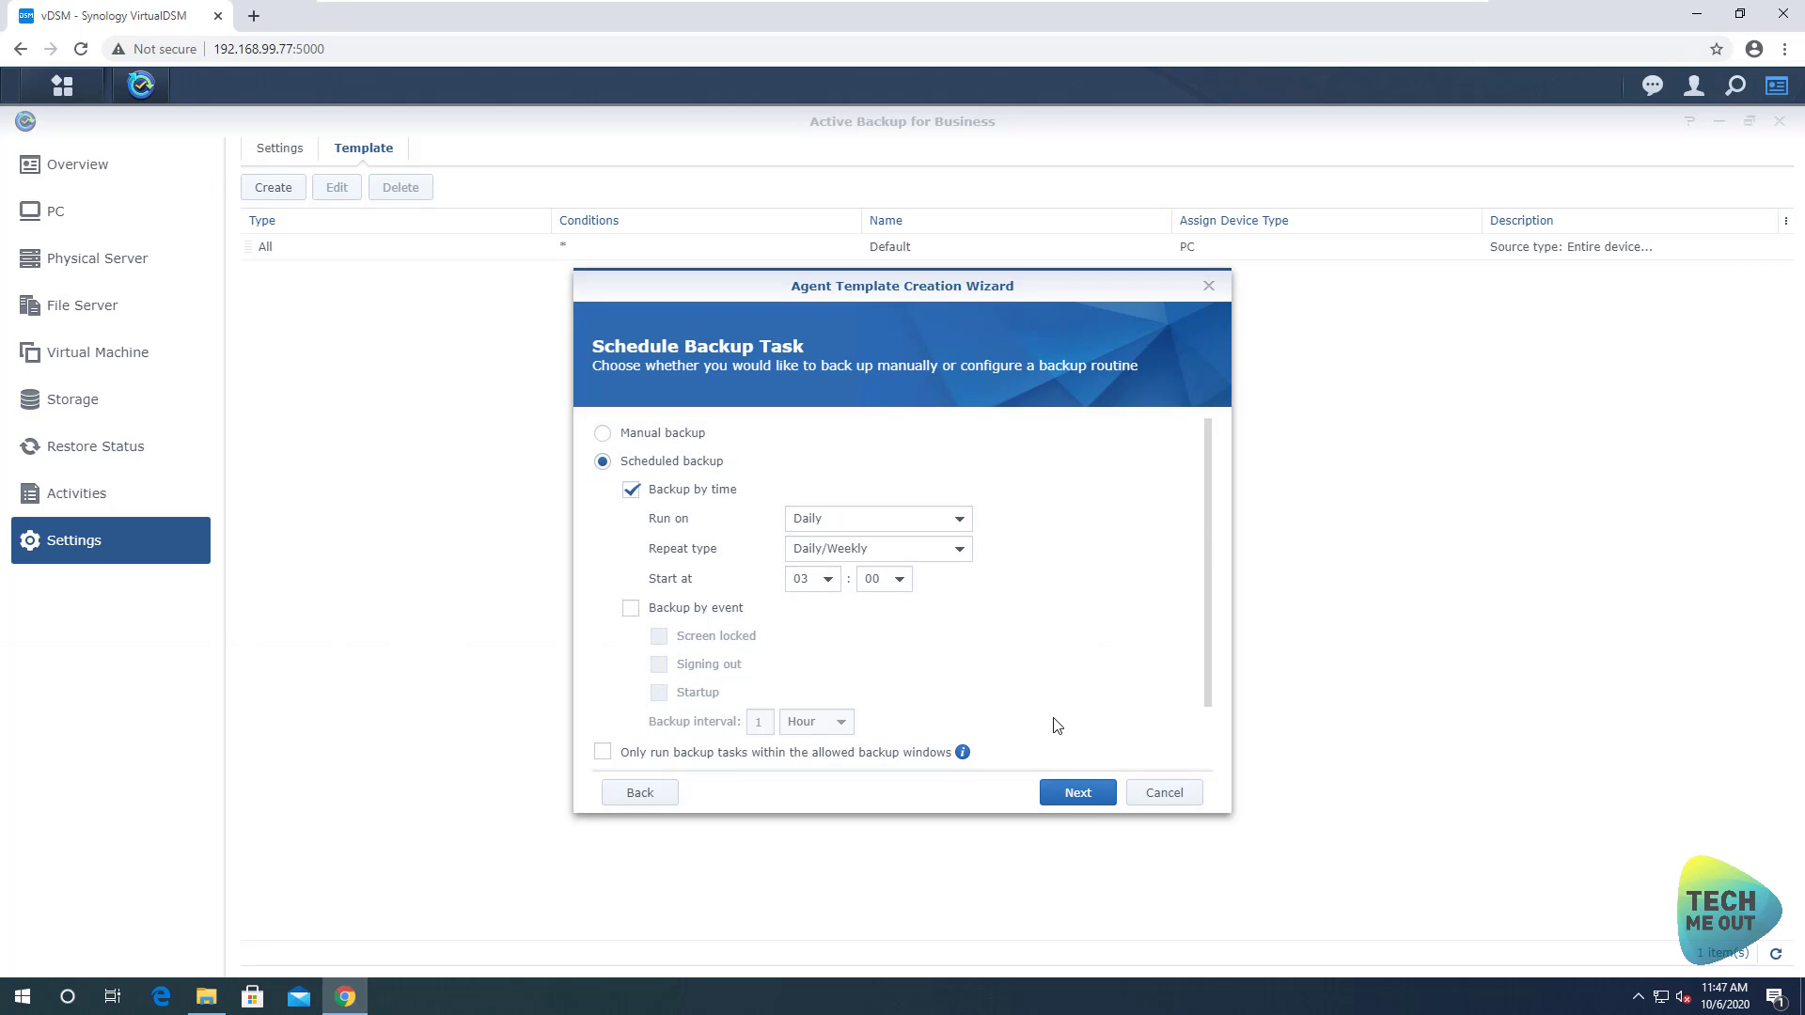
Step: Set retention to keep only the latest versions, dropping daily, weekly, monthly and yearly rules, and save the template
{"action": "left_click", "coordinate": [1080, 795]}
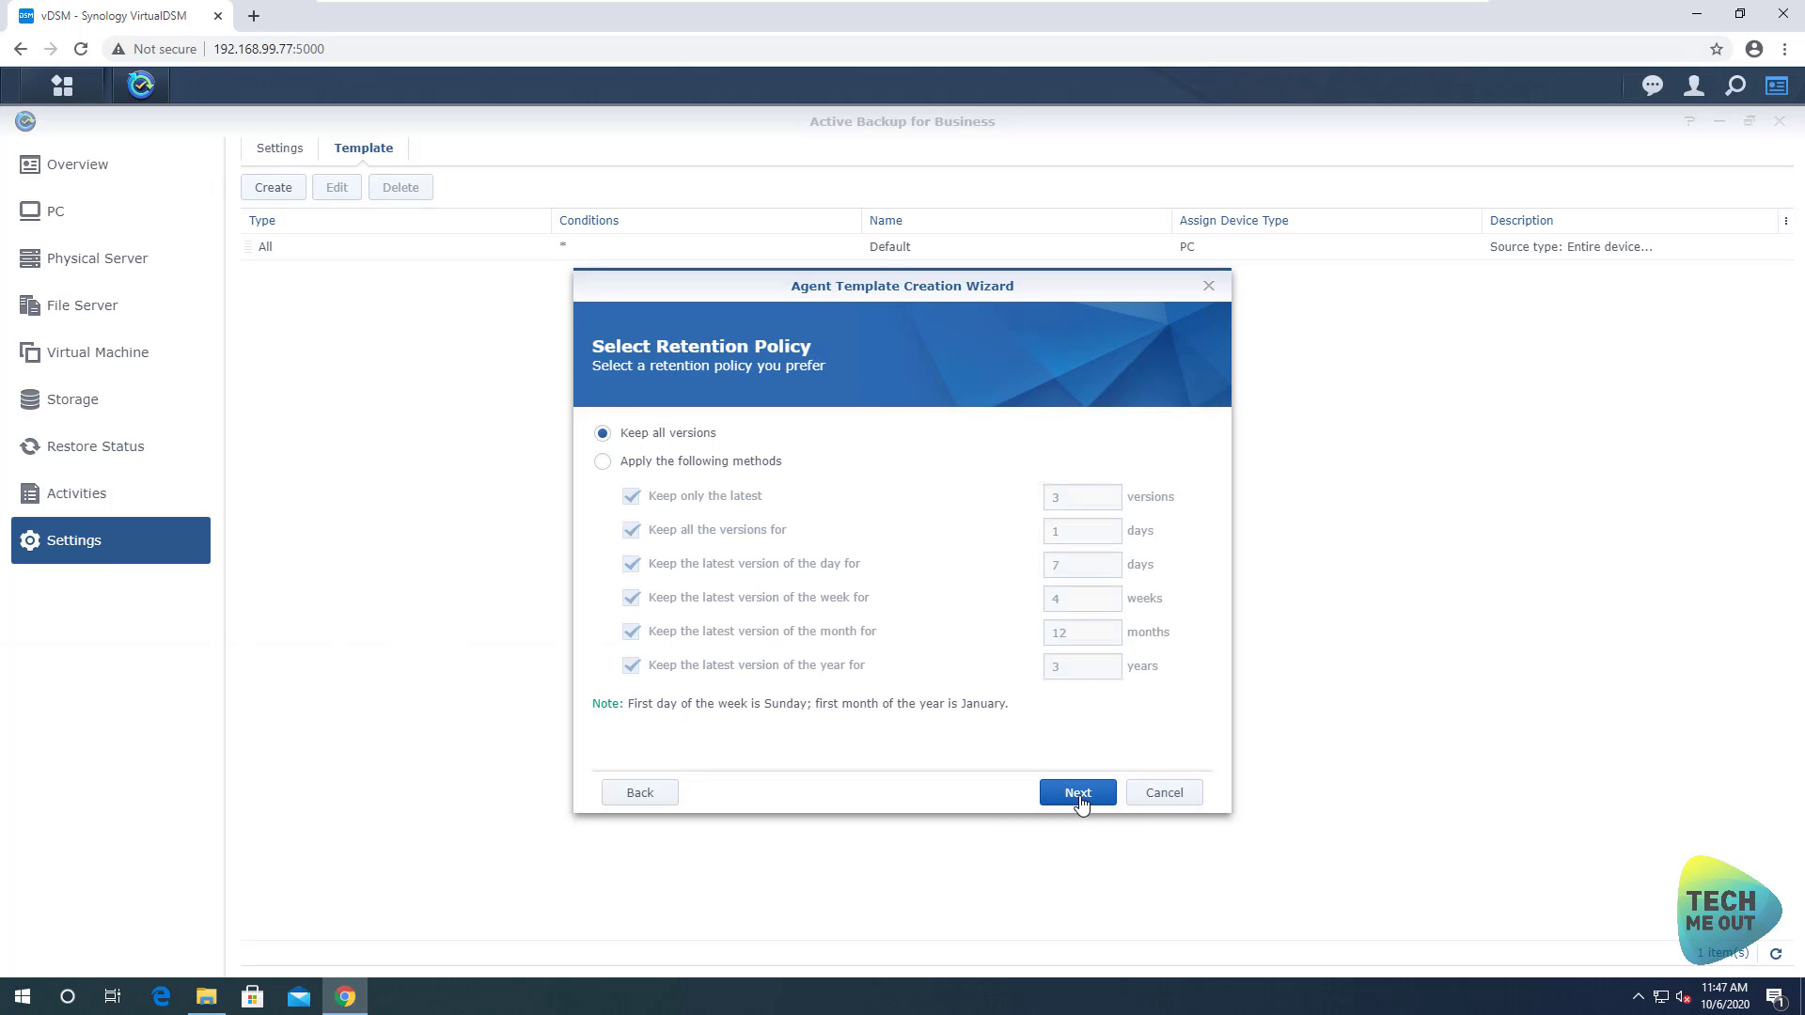
{"action": "left_click", "coordinate": [731, 462]}
{"action": "left_click", "coordinate": [641, 666]}
{"action": "left_click", "coordinate": [631, 633]}
{"action": "left_click", "coordinate": [632, 599]}
{"action": "left_click", "coordinate": [632, 565]}
{"action": "left_click", "coordinate": [631, 530]}
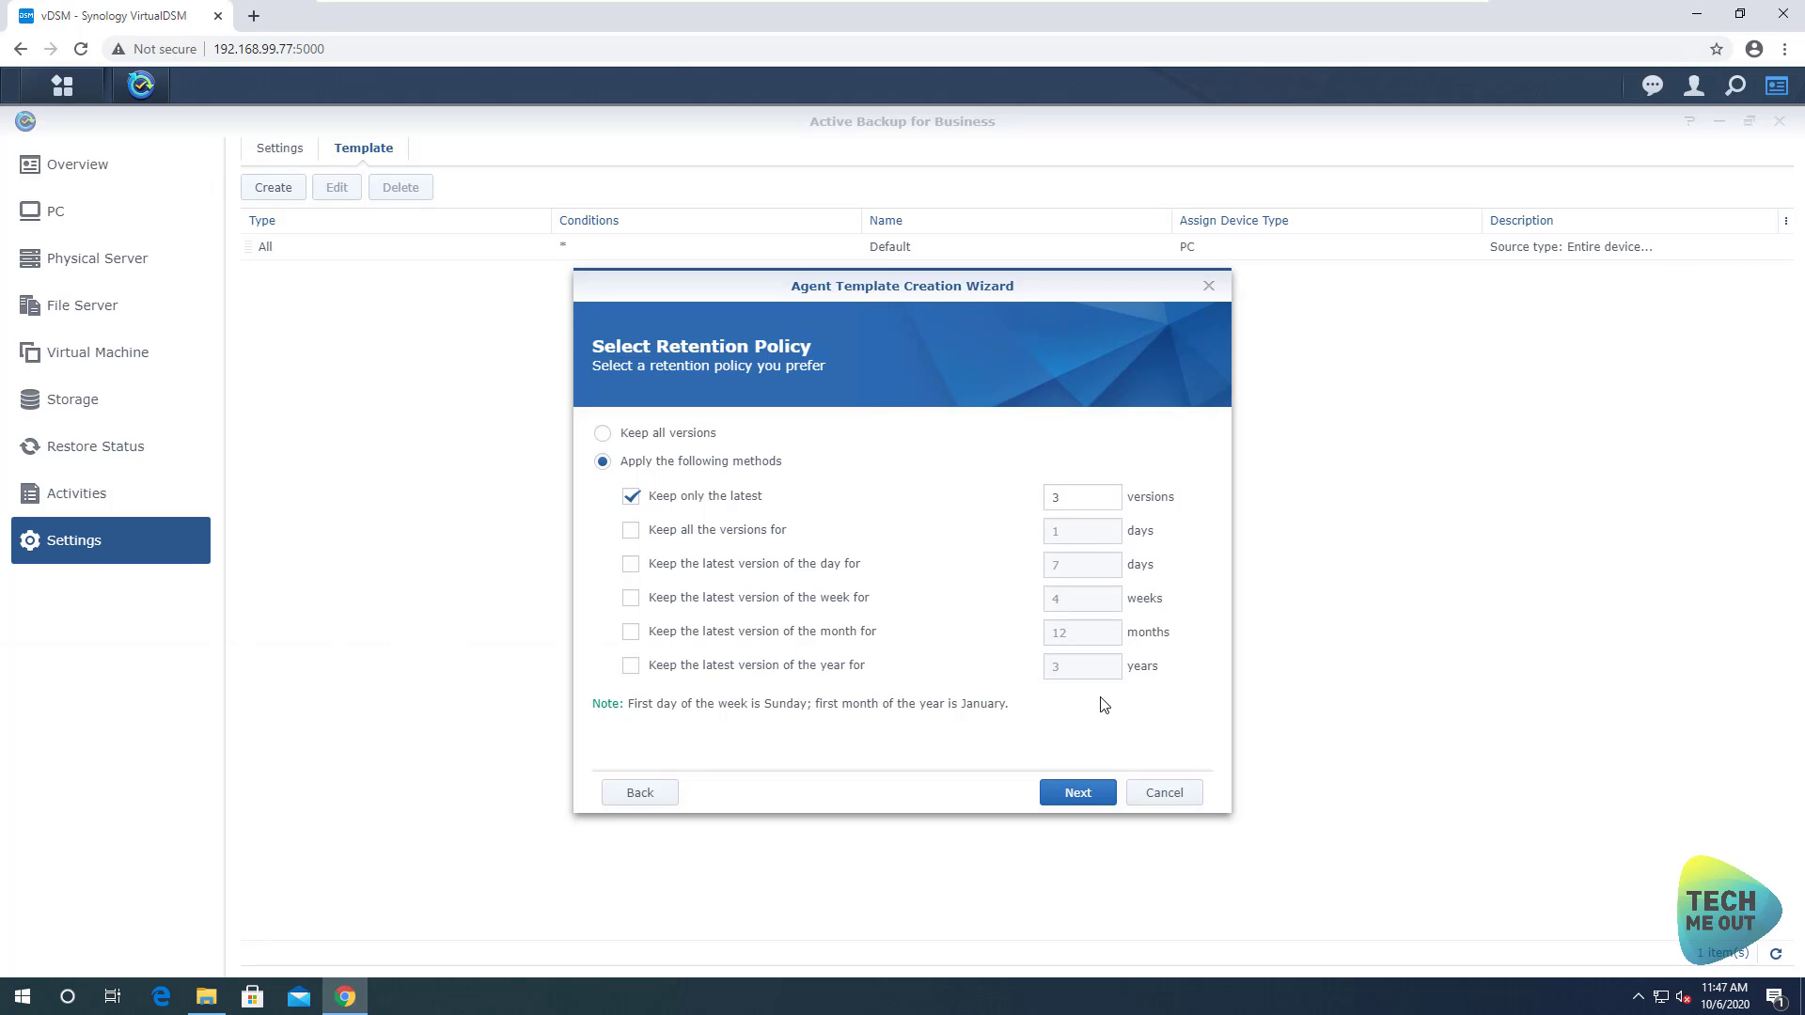
{"action": "left_click", "coordinate": [1093, 805]}
{"action": "left_click", "coordinate": [1078, 794]}
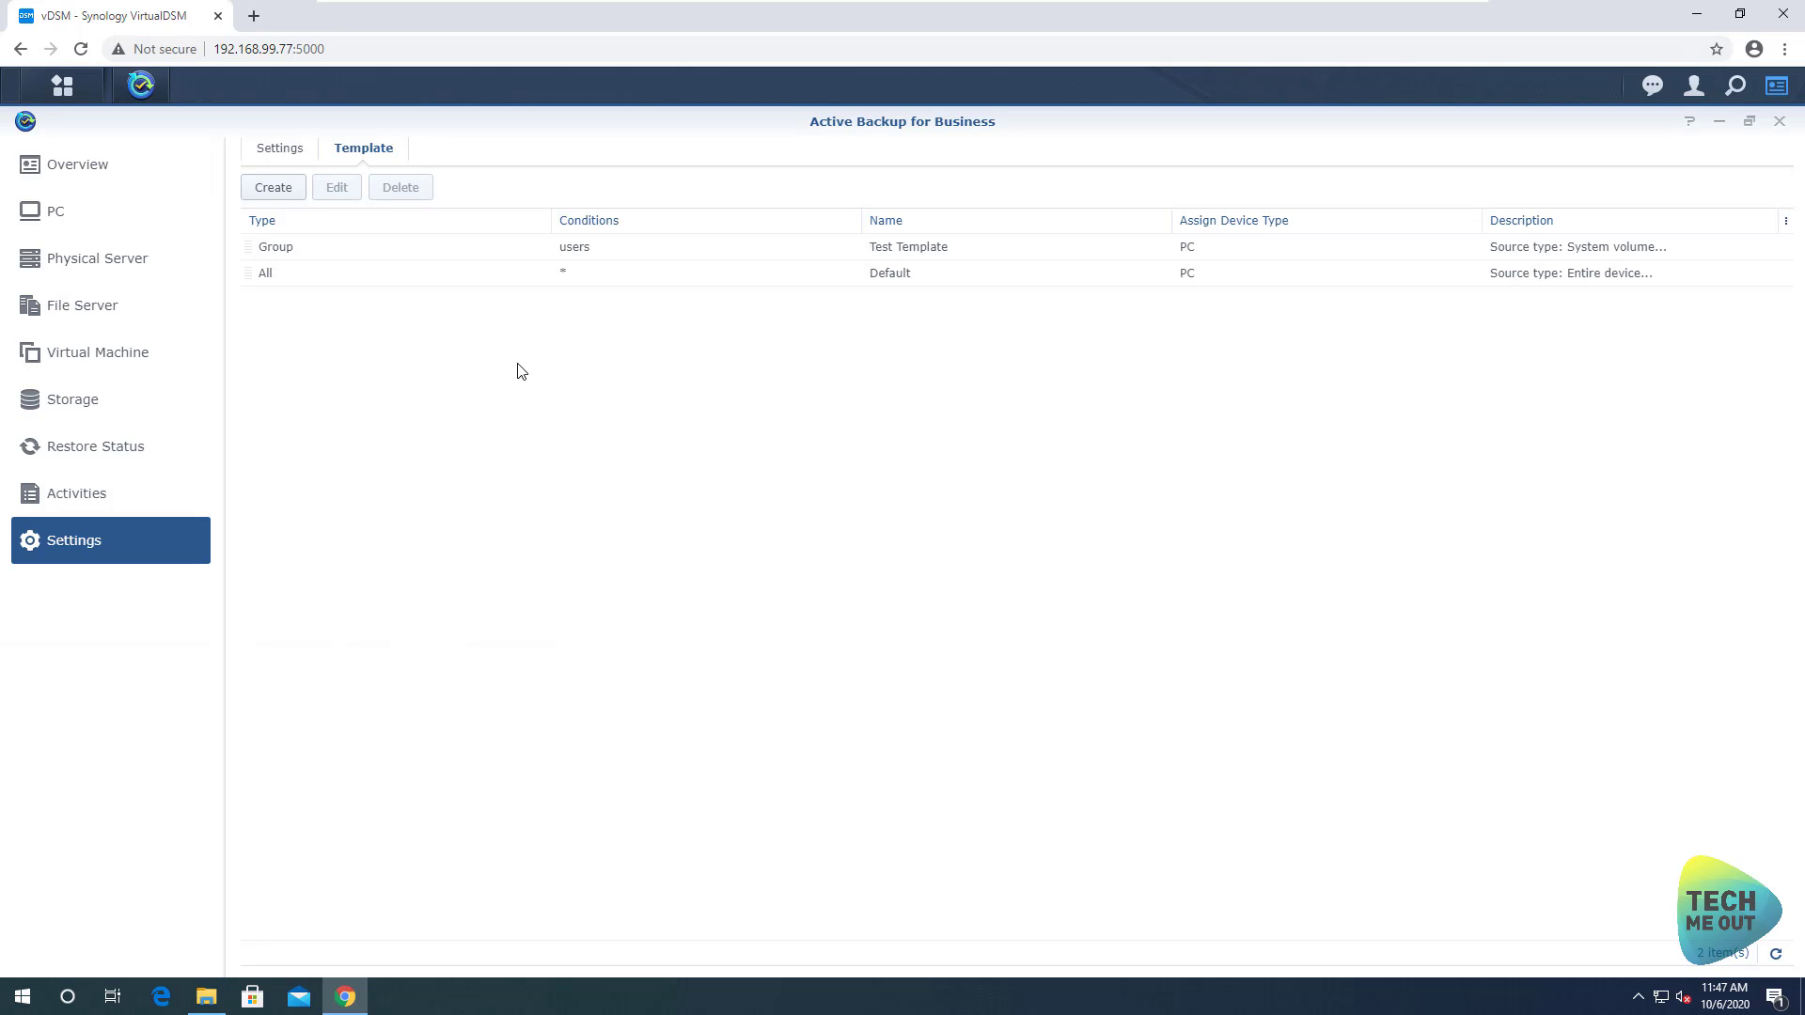
Step: Download the 64-bit Windows agent installer via Add Device on the PC page and open it
{"action": "left_click", "coordinate": [175, 235]}
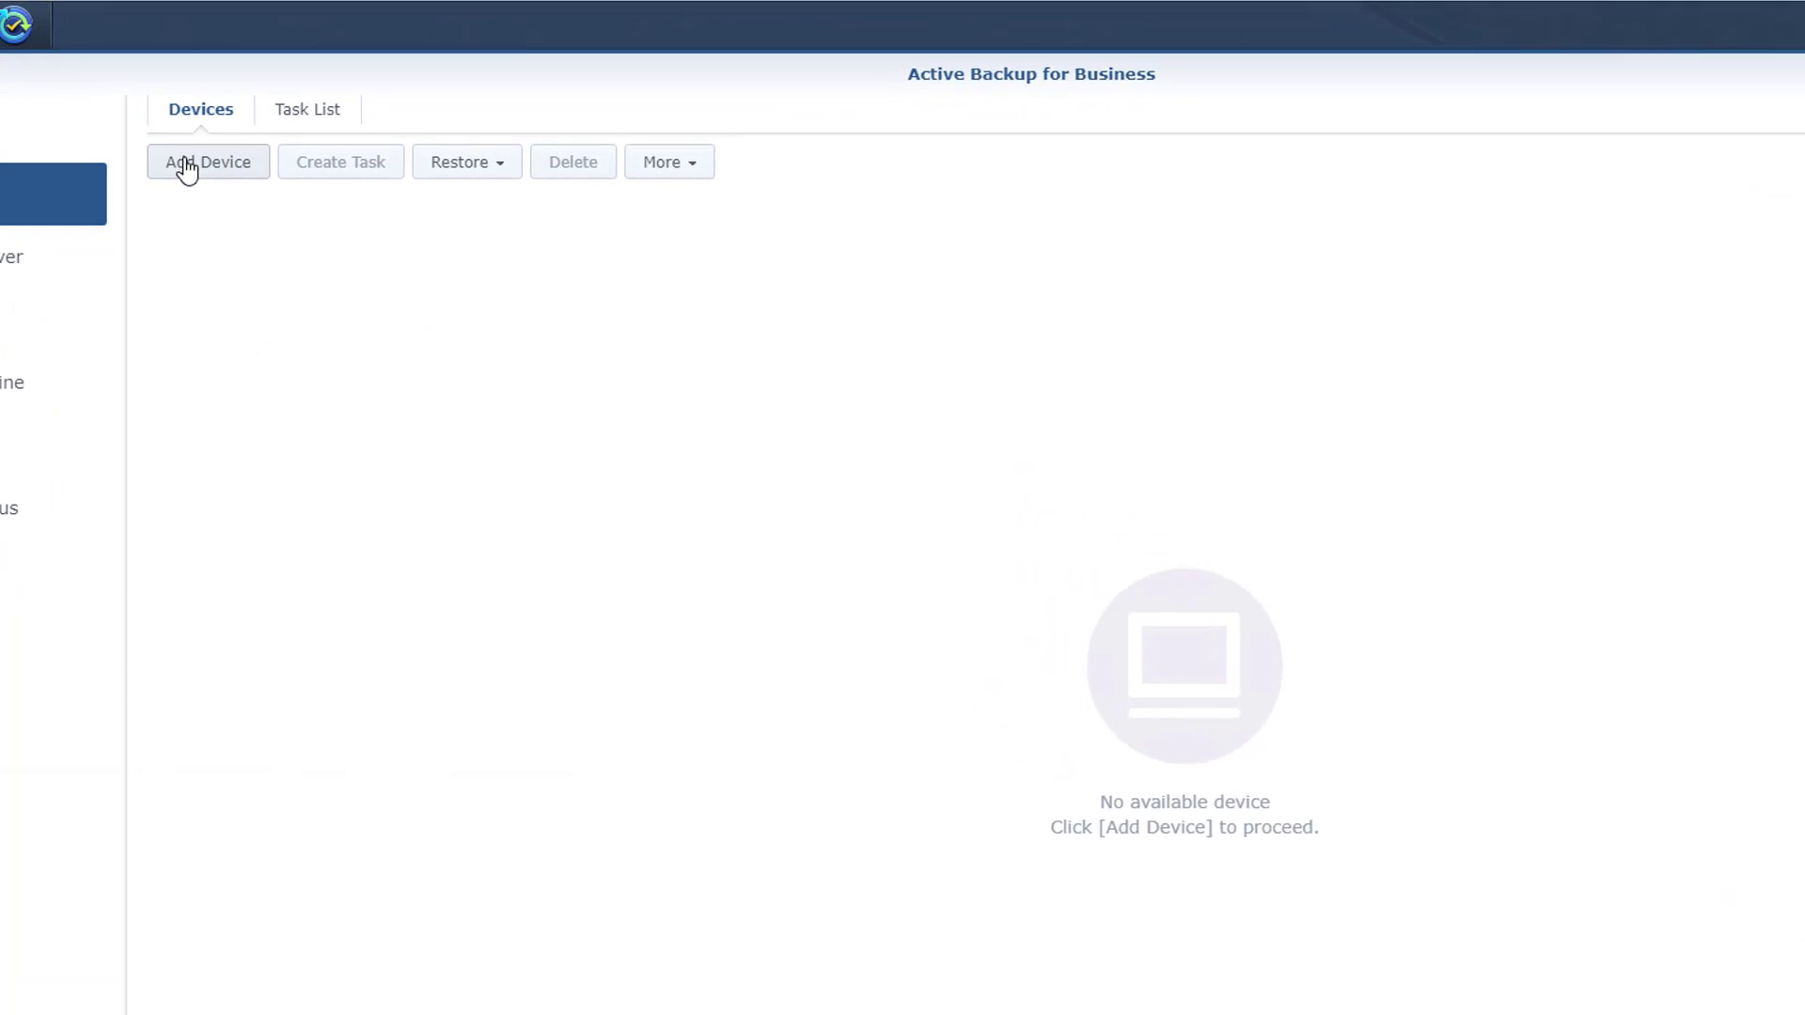
{"action": "left_click", "coordinate": [205, 172]}
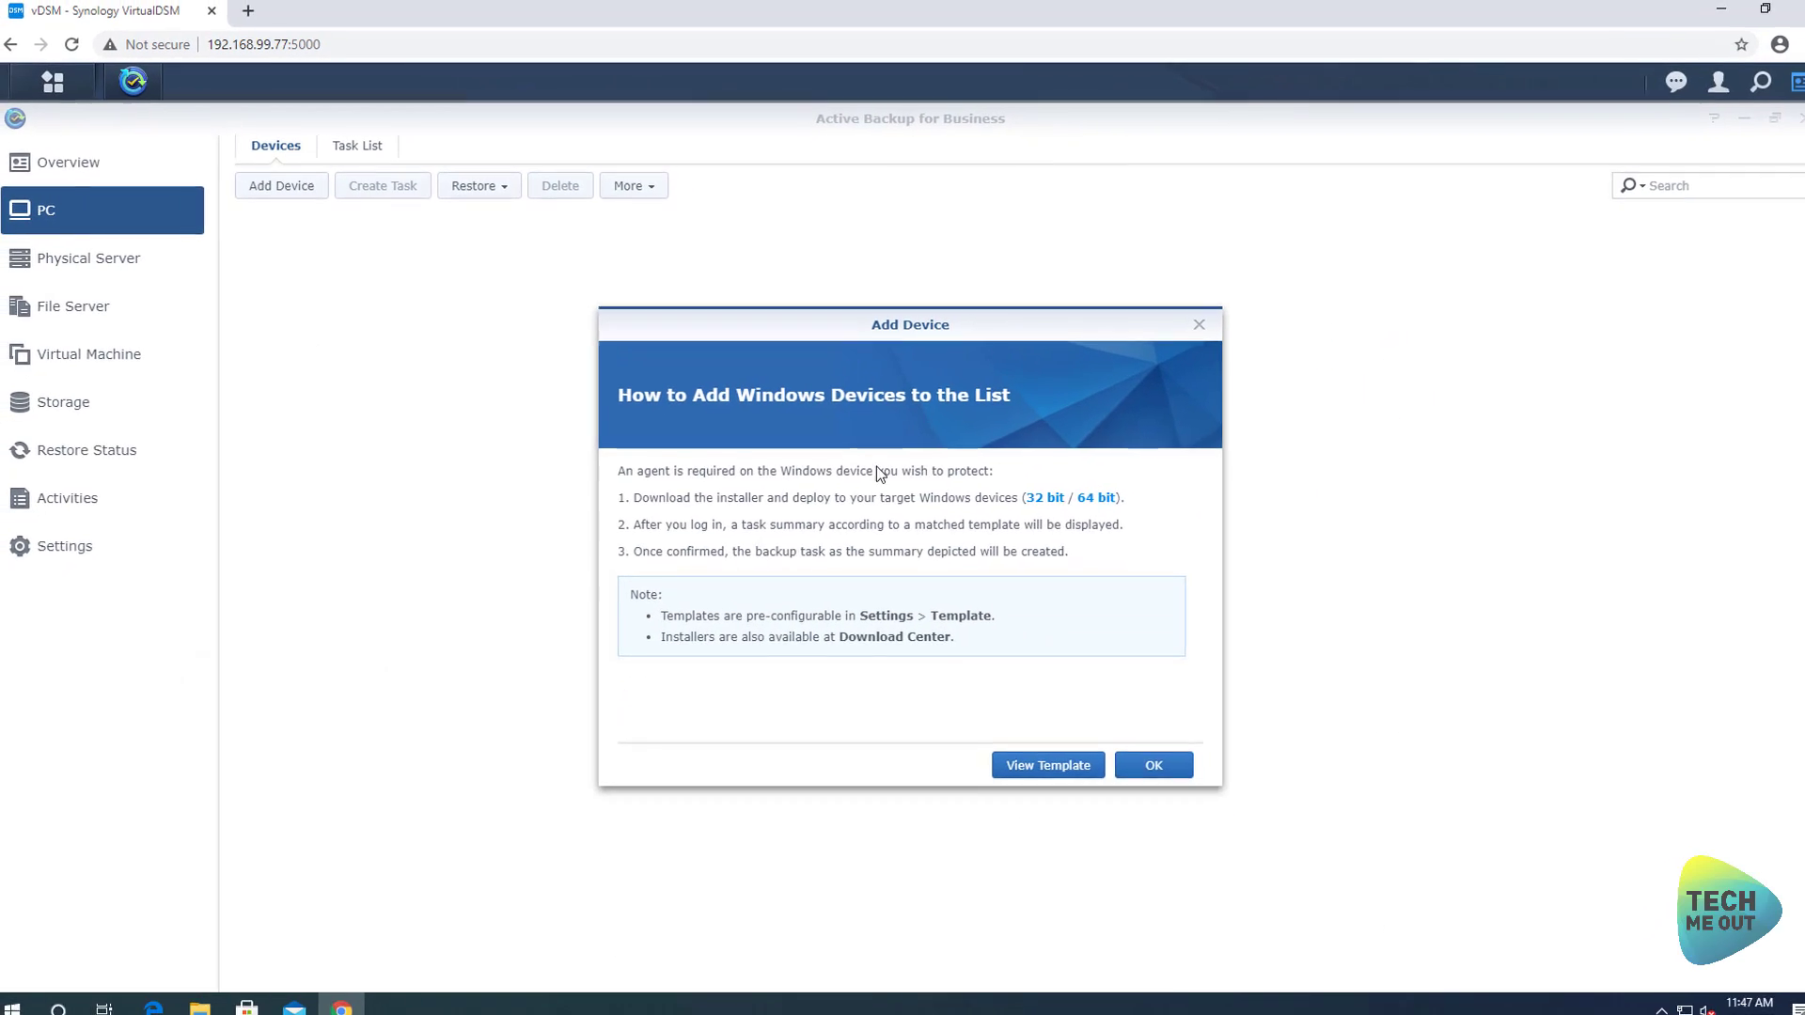
{"action": "left_click", "coordinate": [1086, 496]}
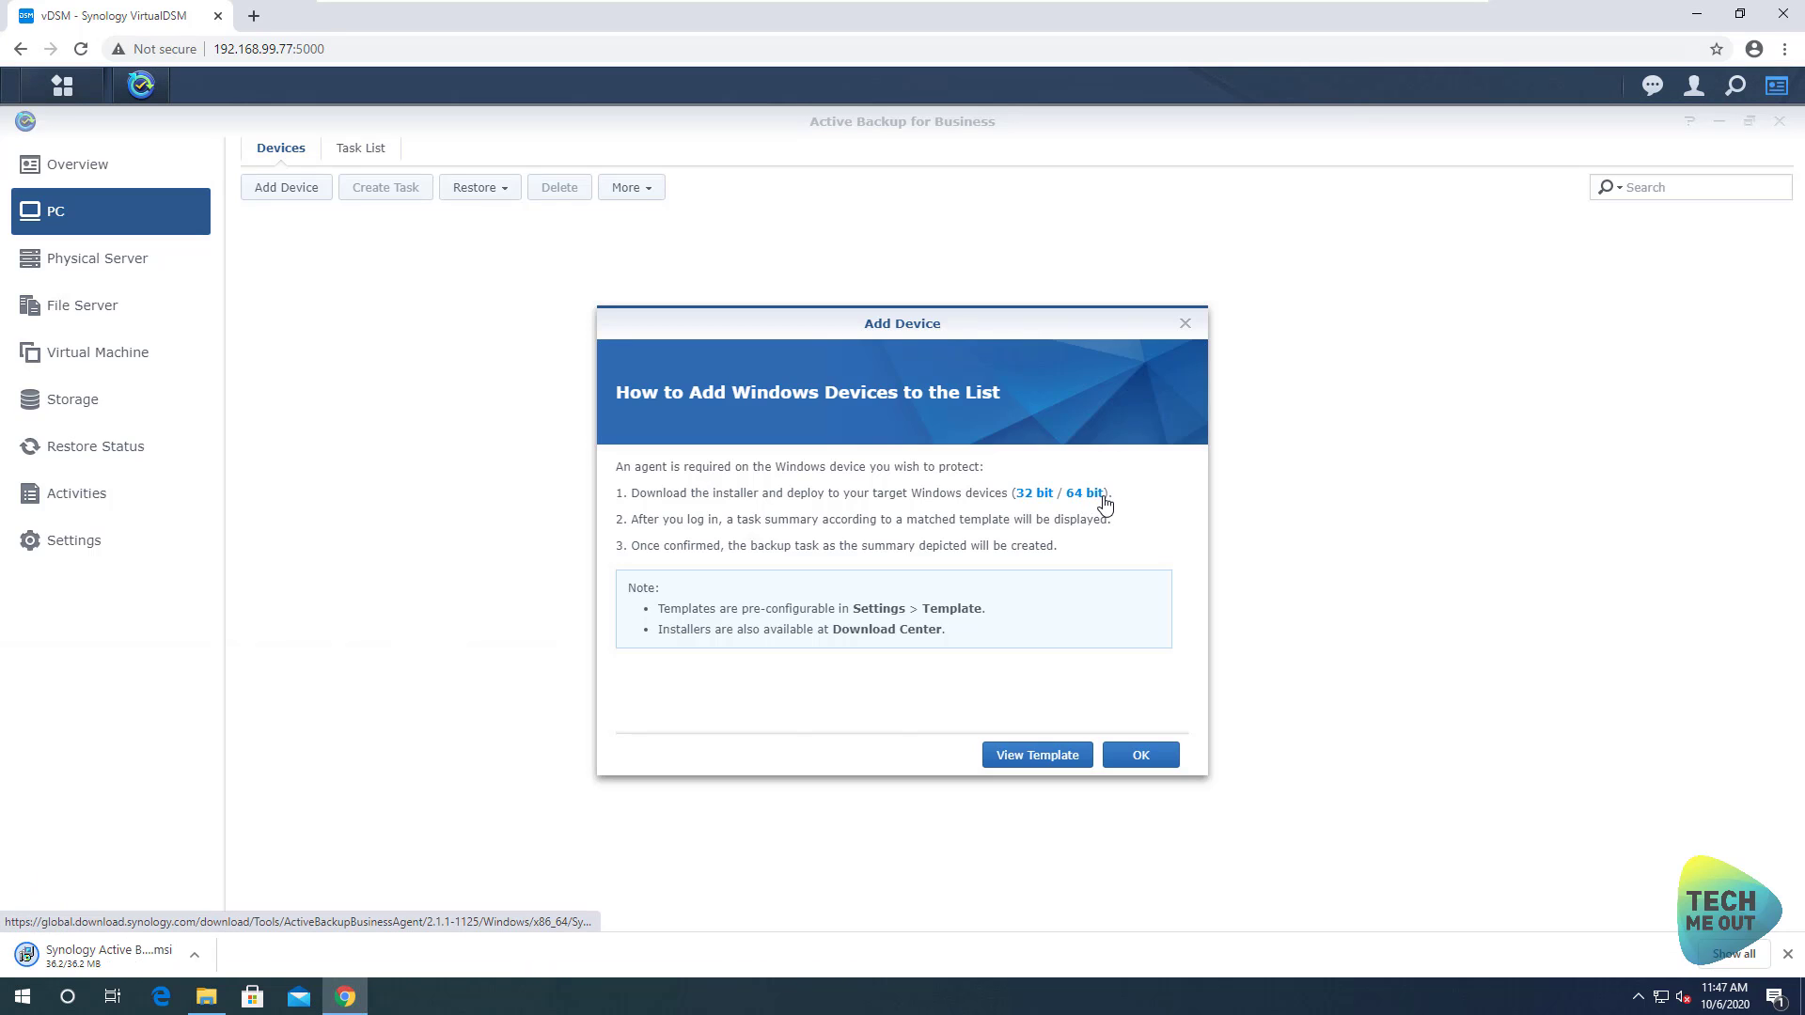
{"action": "left_click", "coordinate": [111, 957]}
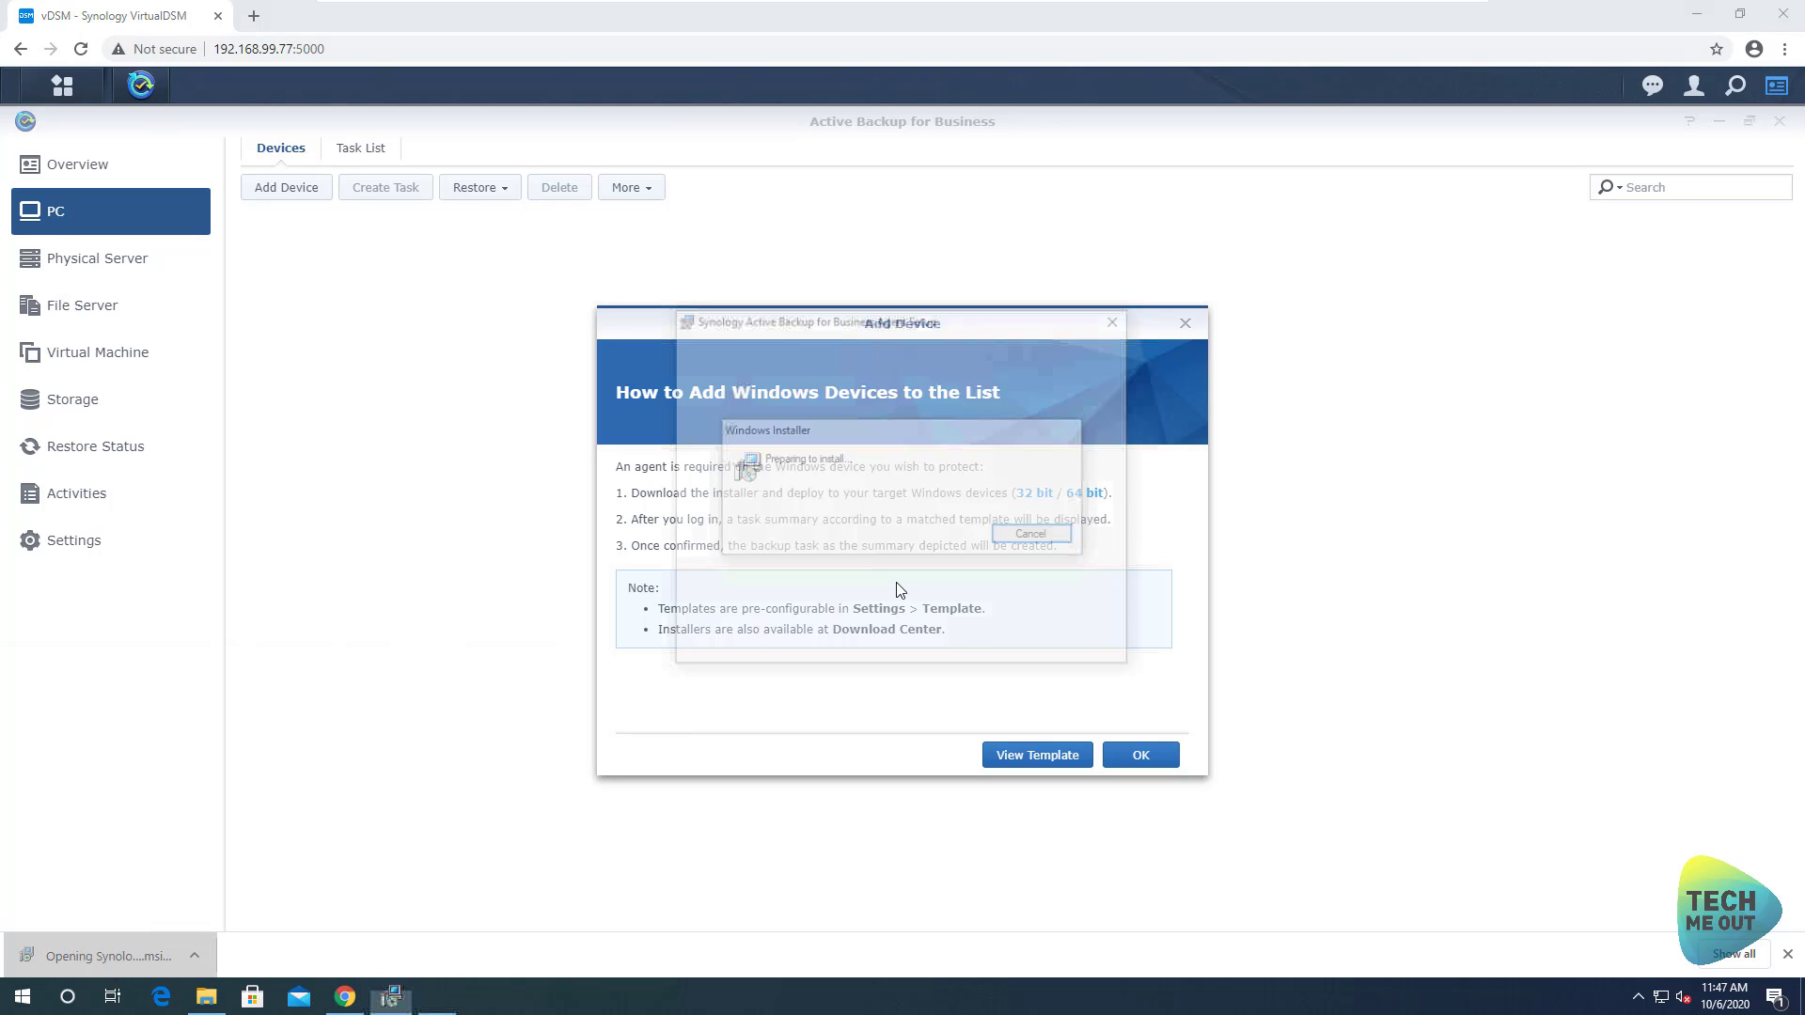
Step: Accept the licence terms and start installing the backup agent
{"action": "left_click", "coordinate": [996, 646]}
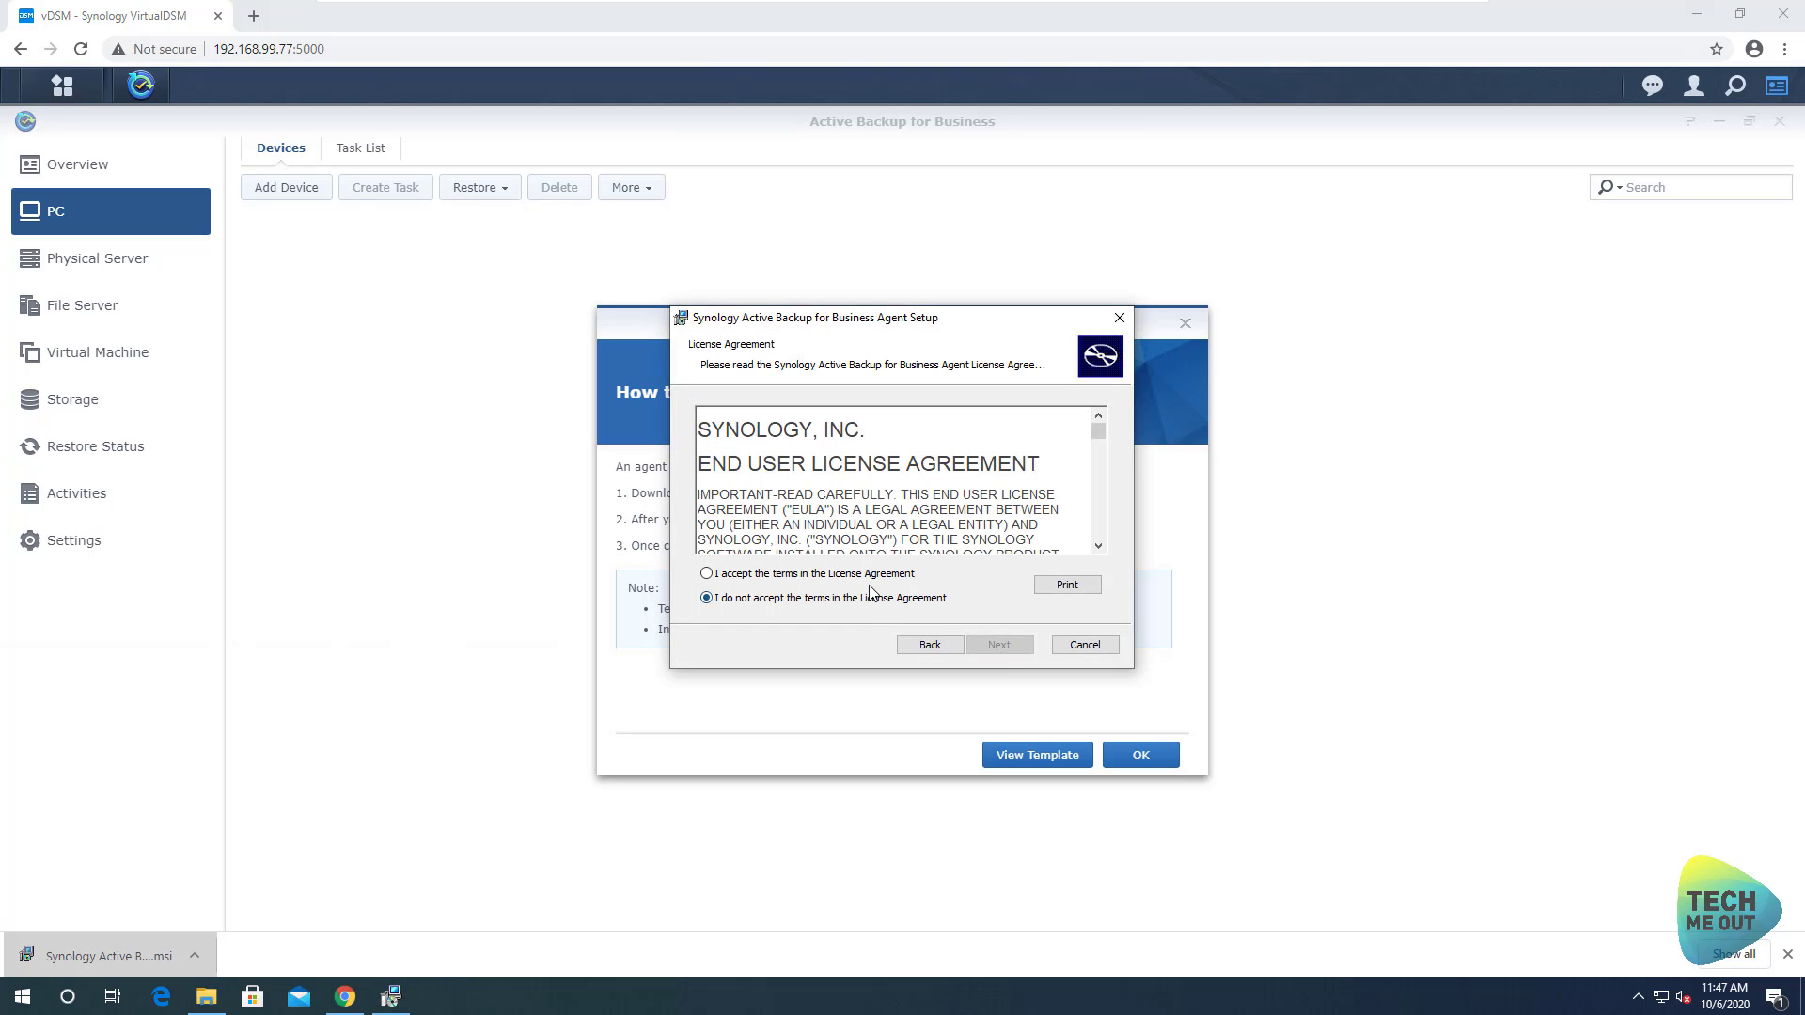
{"action": "left_click", "coordinate": [860, 576]}
{"action": "left_click", "coordinate": [1004, 649]}
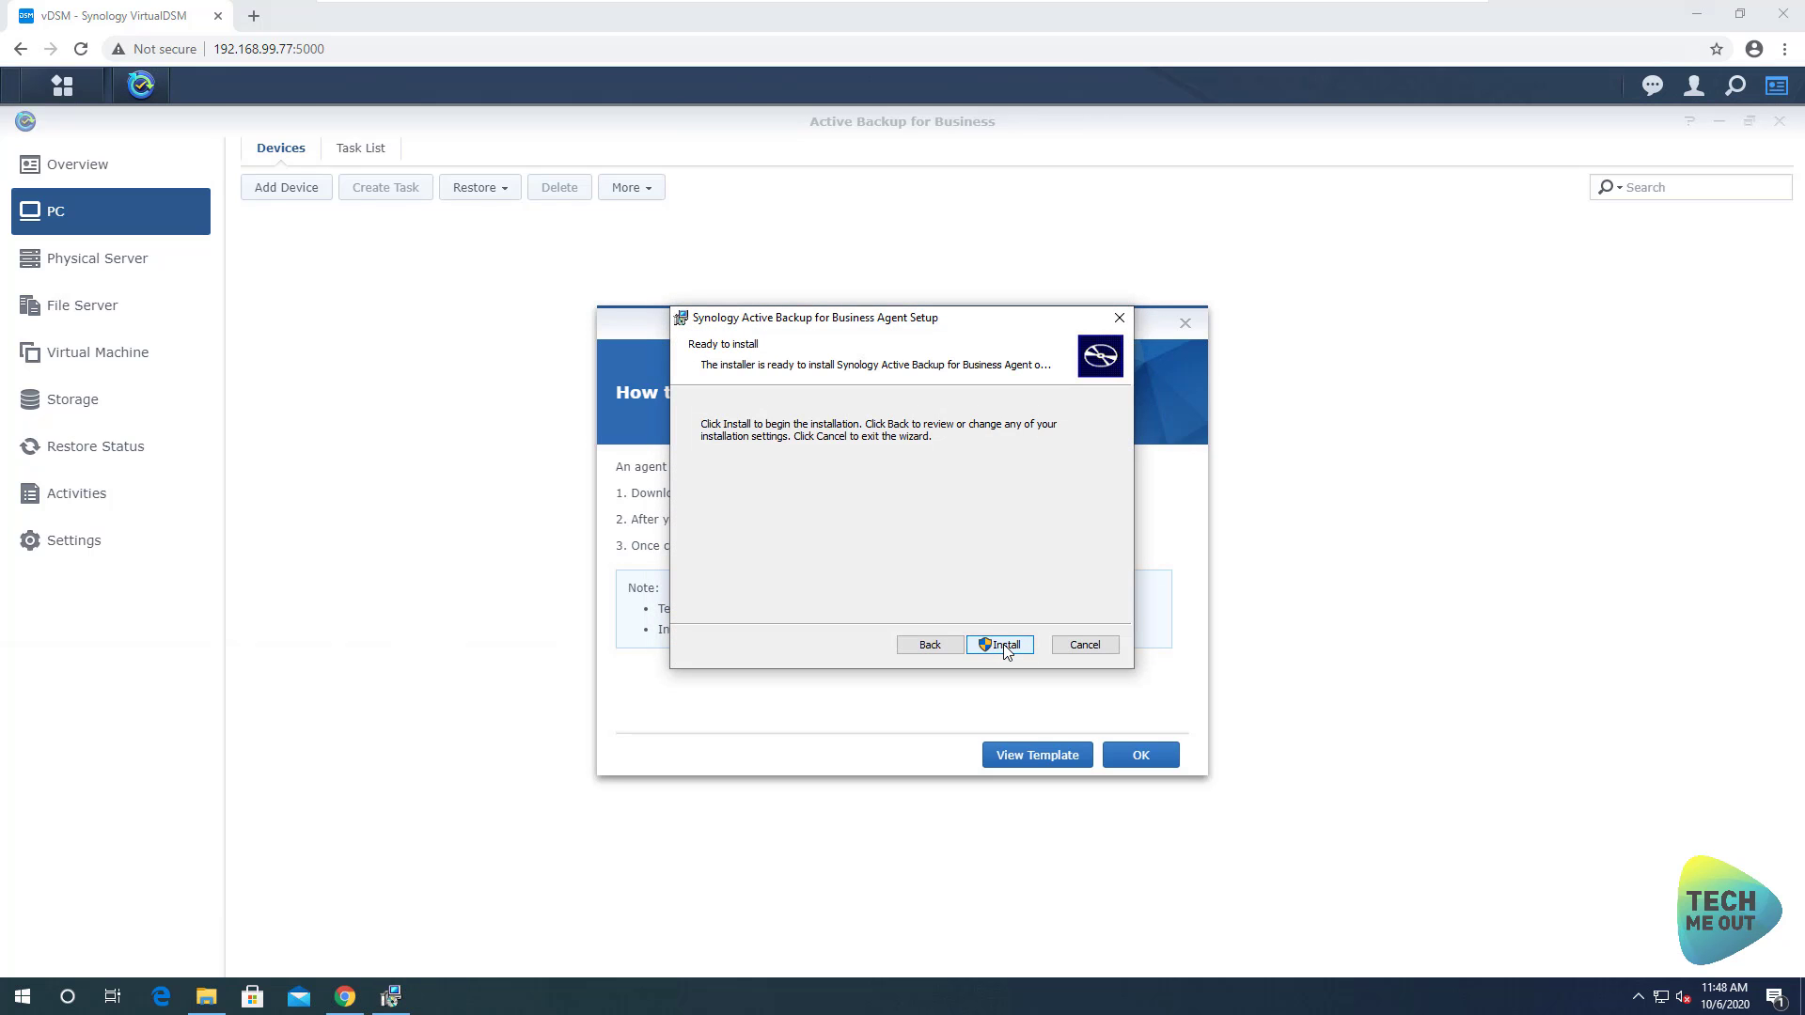
{"action": "left_click", "coordinate": [1005, 646]}
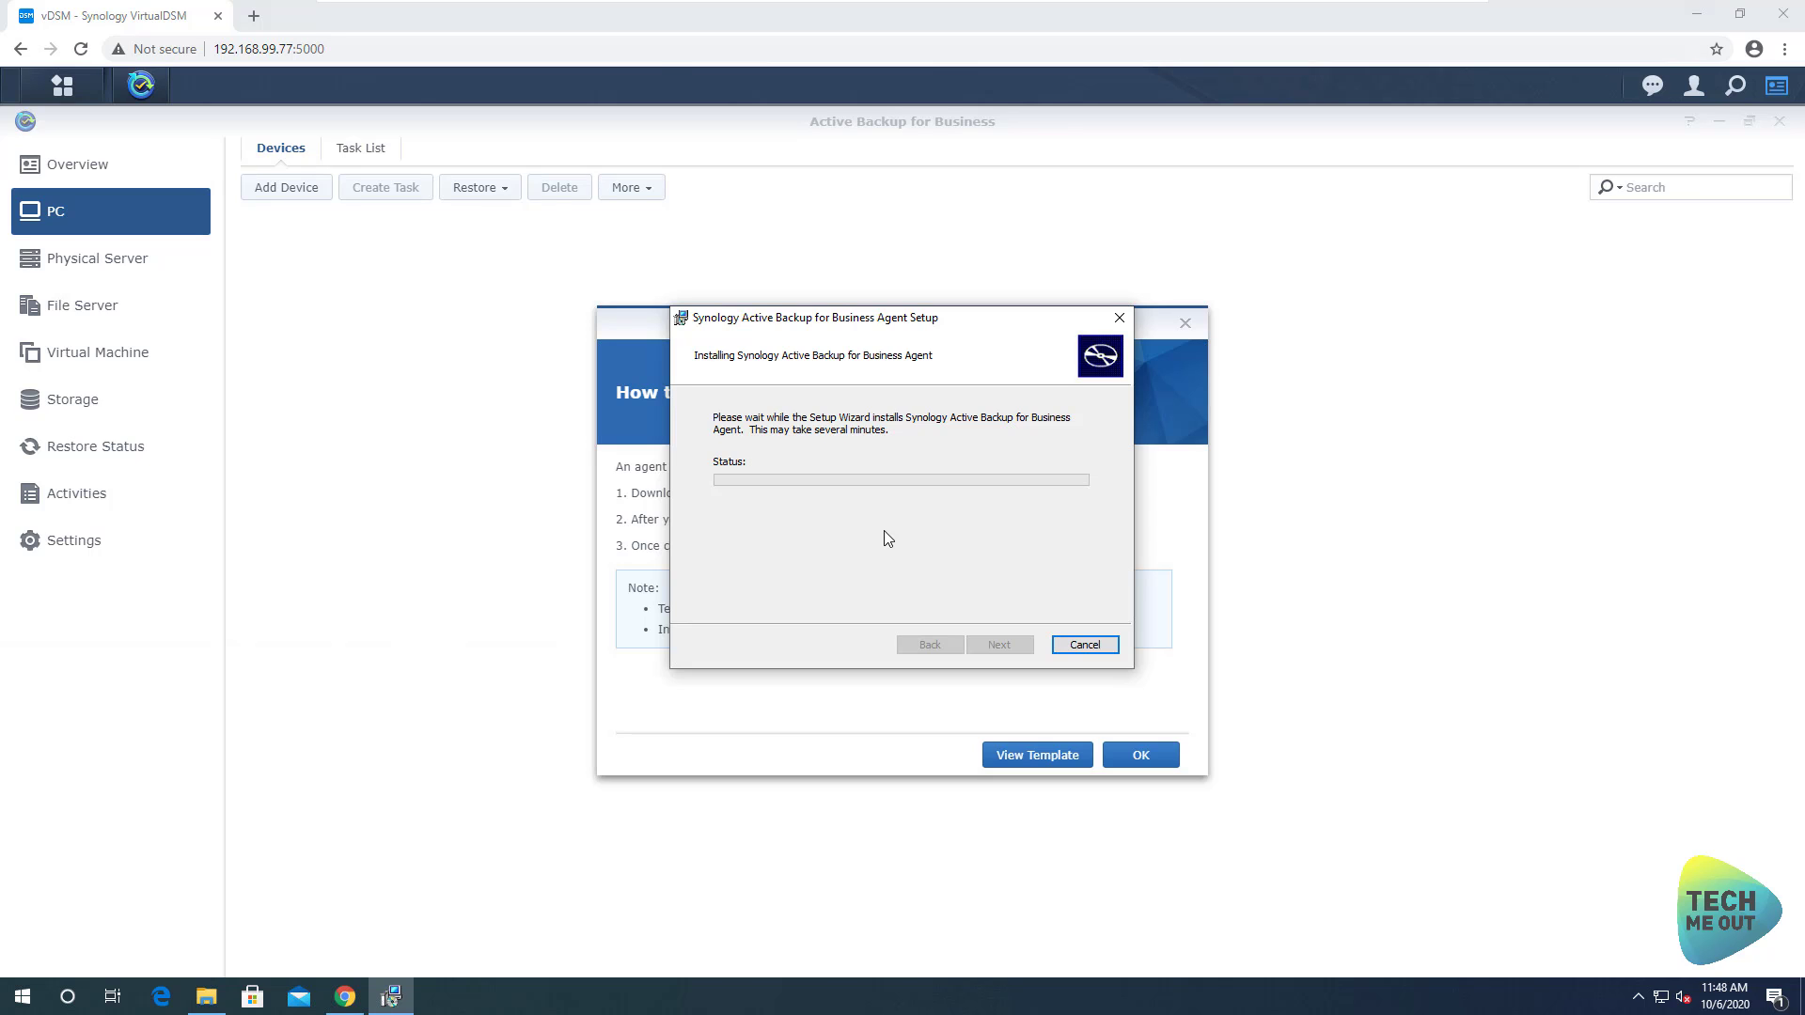
Step: Approve the installer's UAC prompt and bring the completed setup wizard into view
{"action": "left_click", "coordinate": [777, 720]}
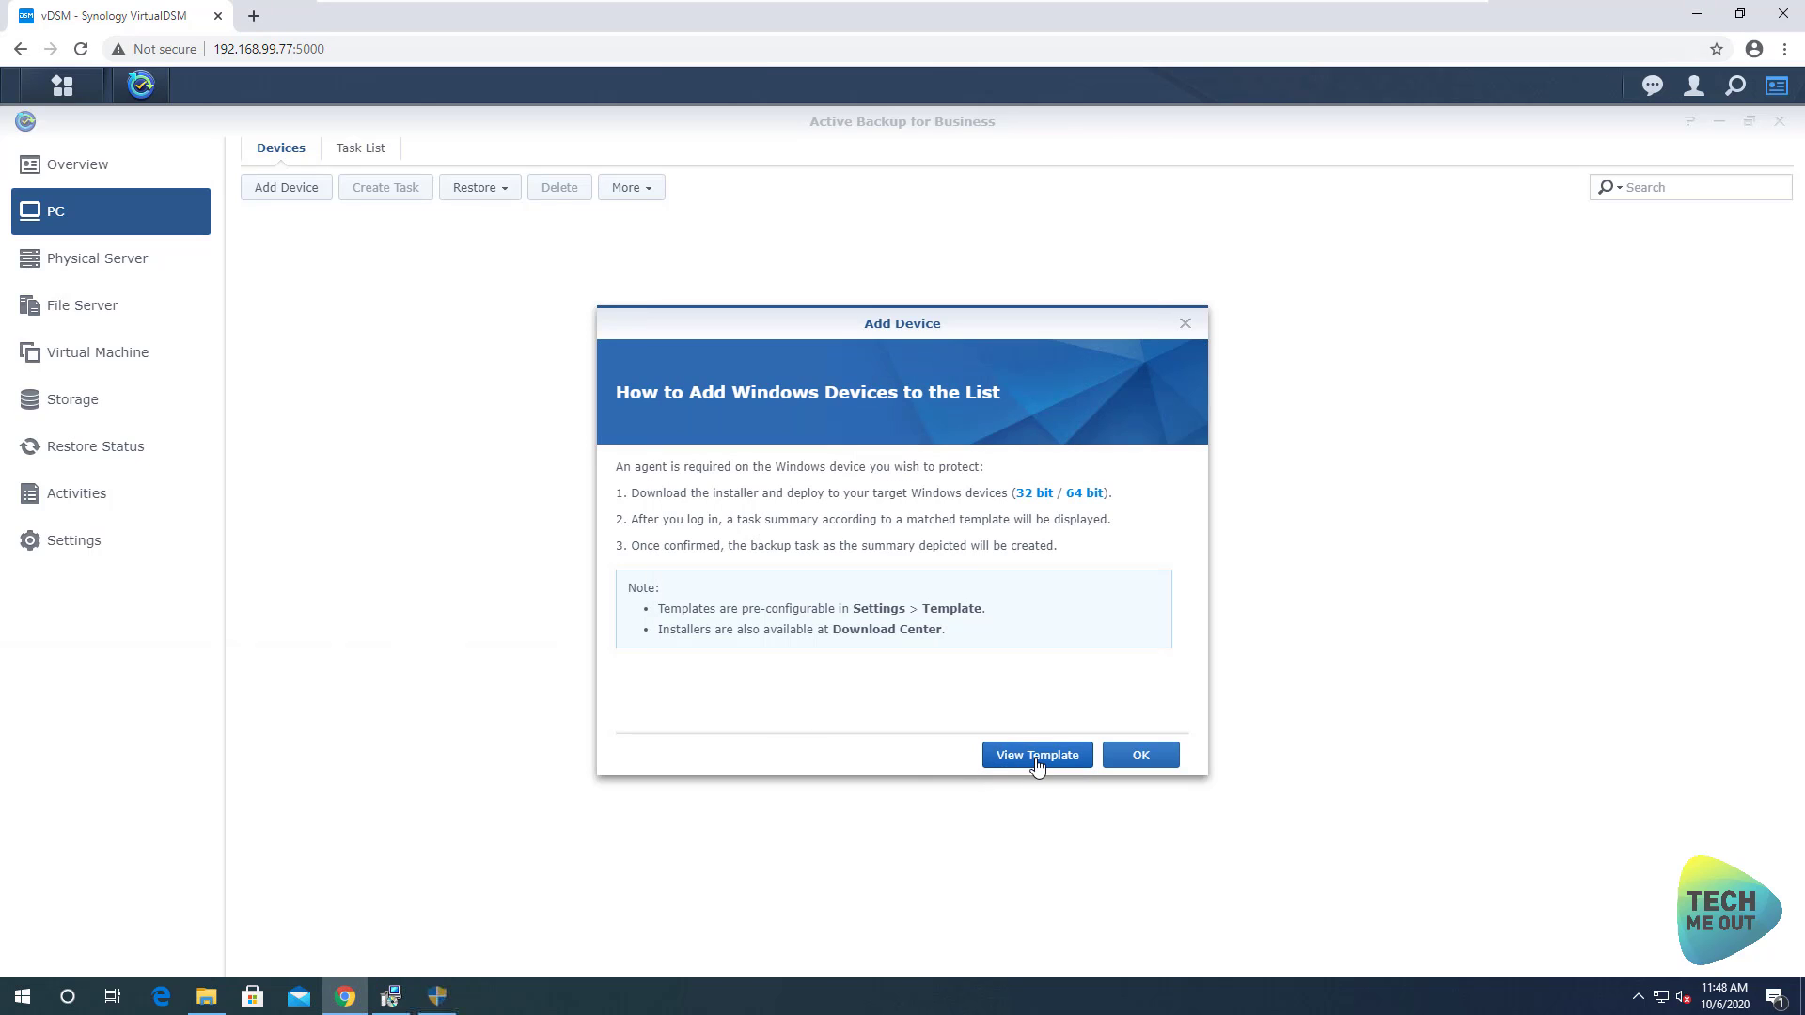
{"action": "left_click", "coordinate": [1038, 757]}
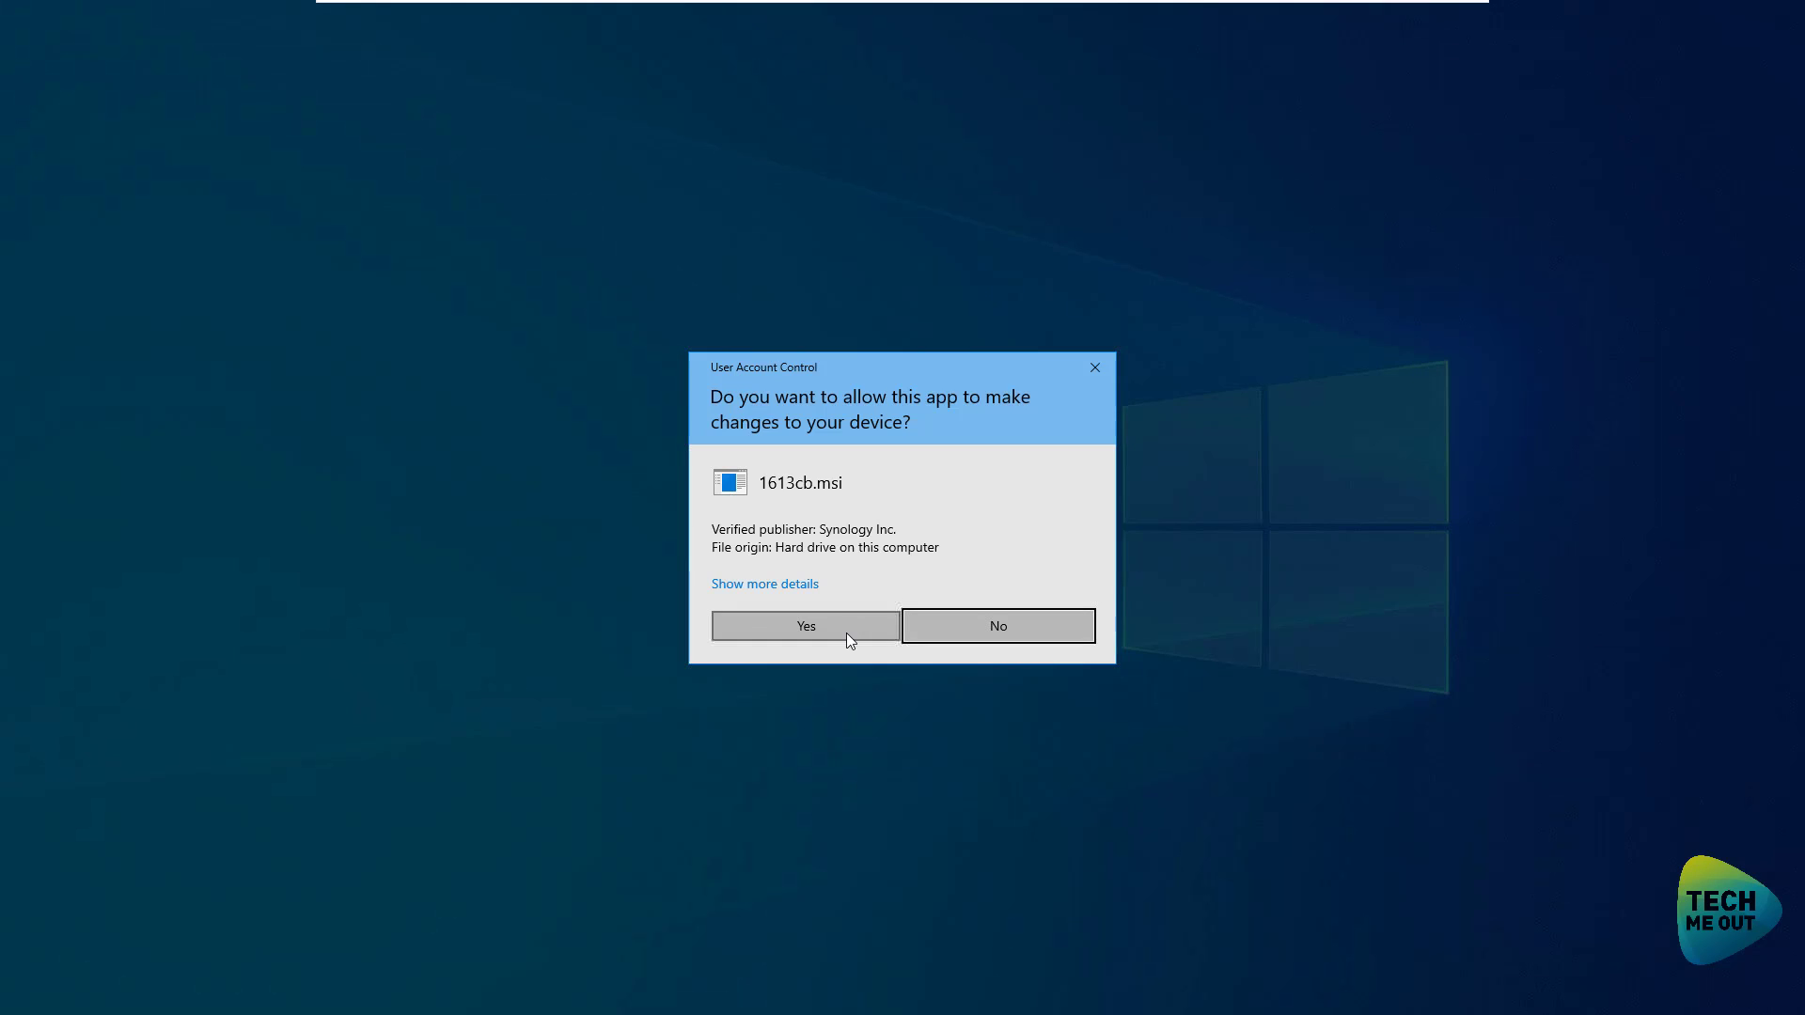
{"action": "left_click", "coordinate": [849, 638]}
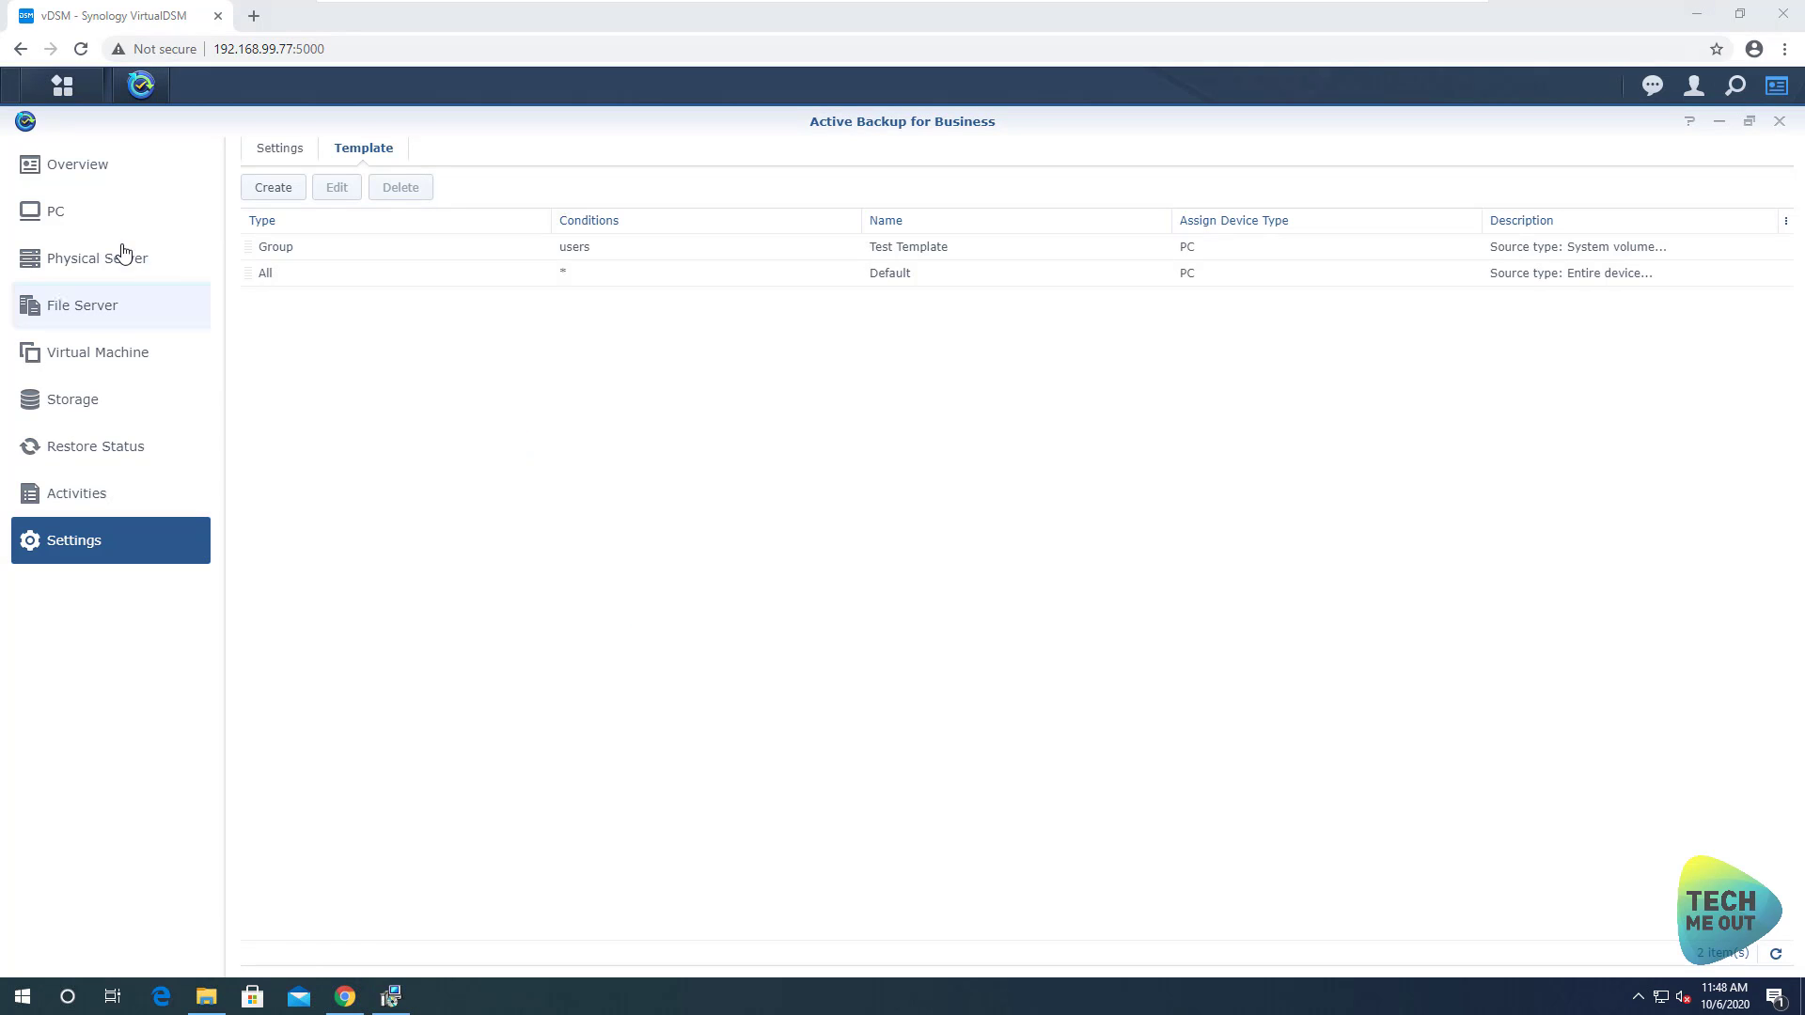
{"action": "left_click", "coordinate": [80, 214]}
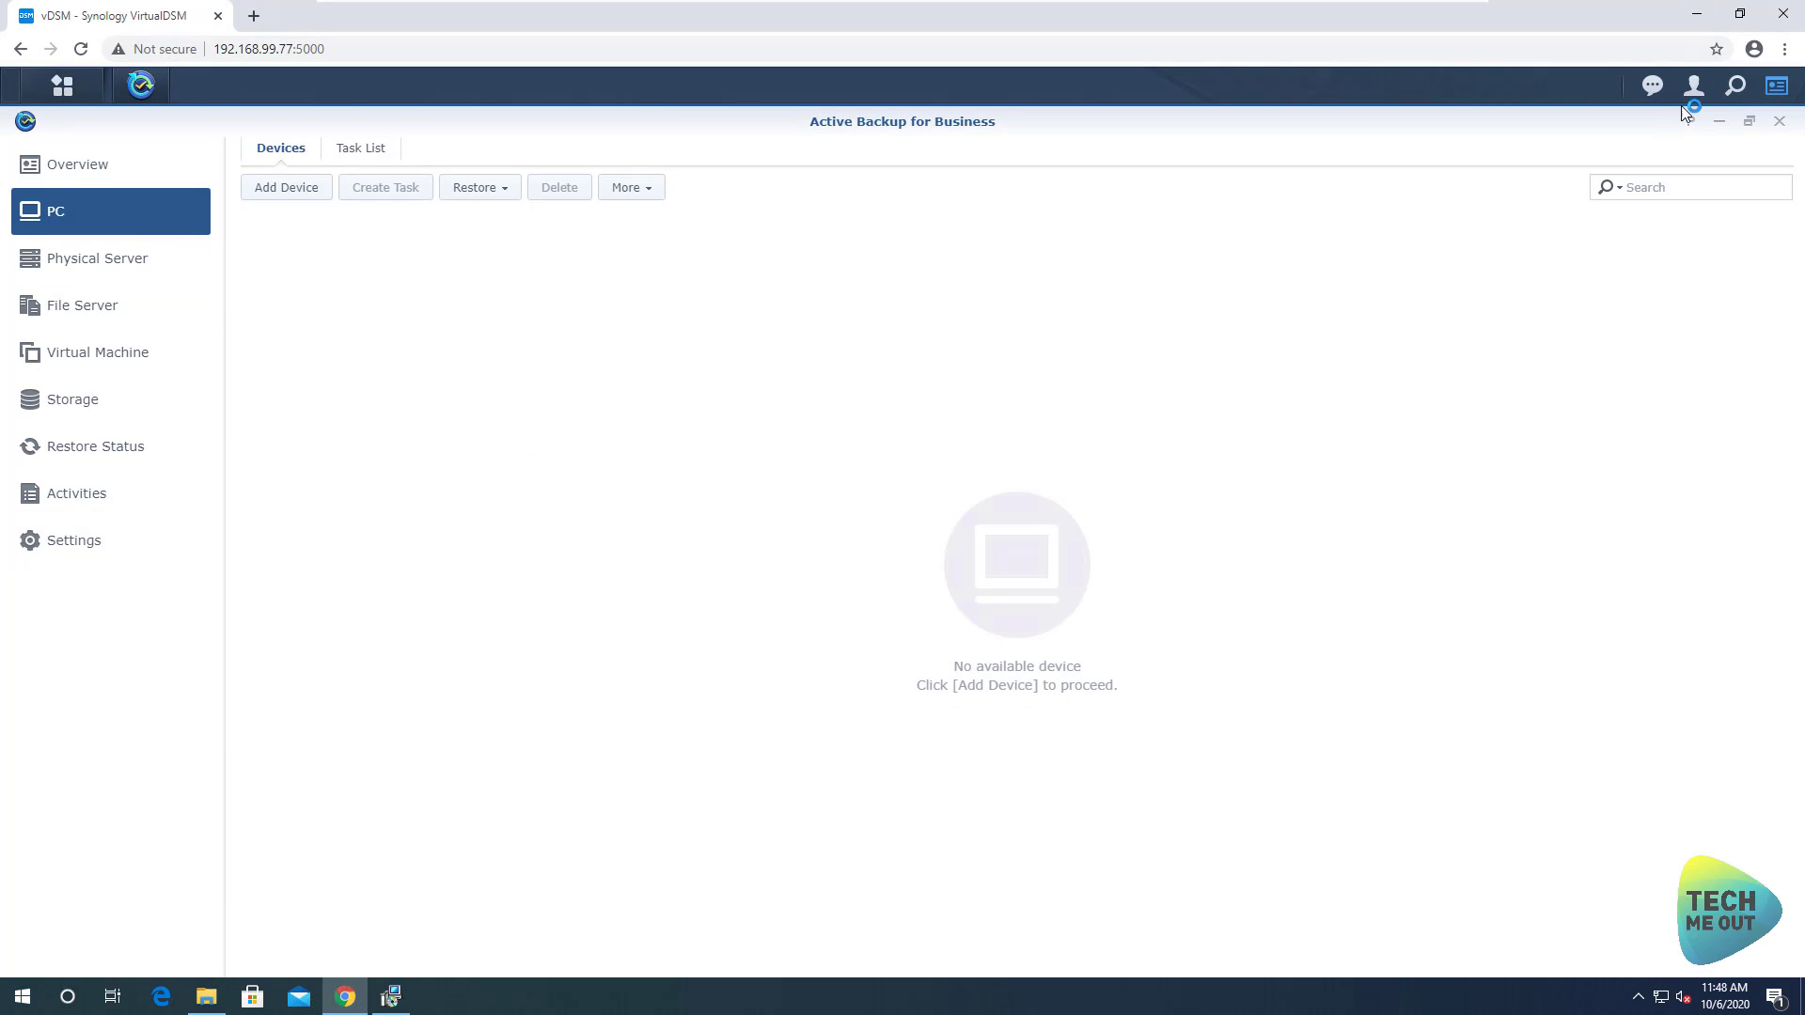
{"action": "left_click", "coordinate": [1693, 19]}
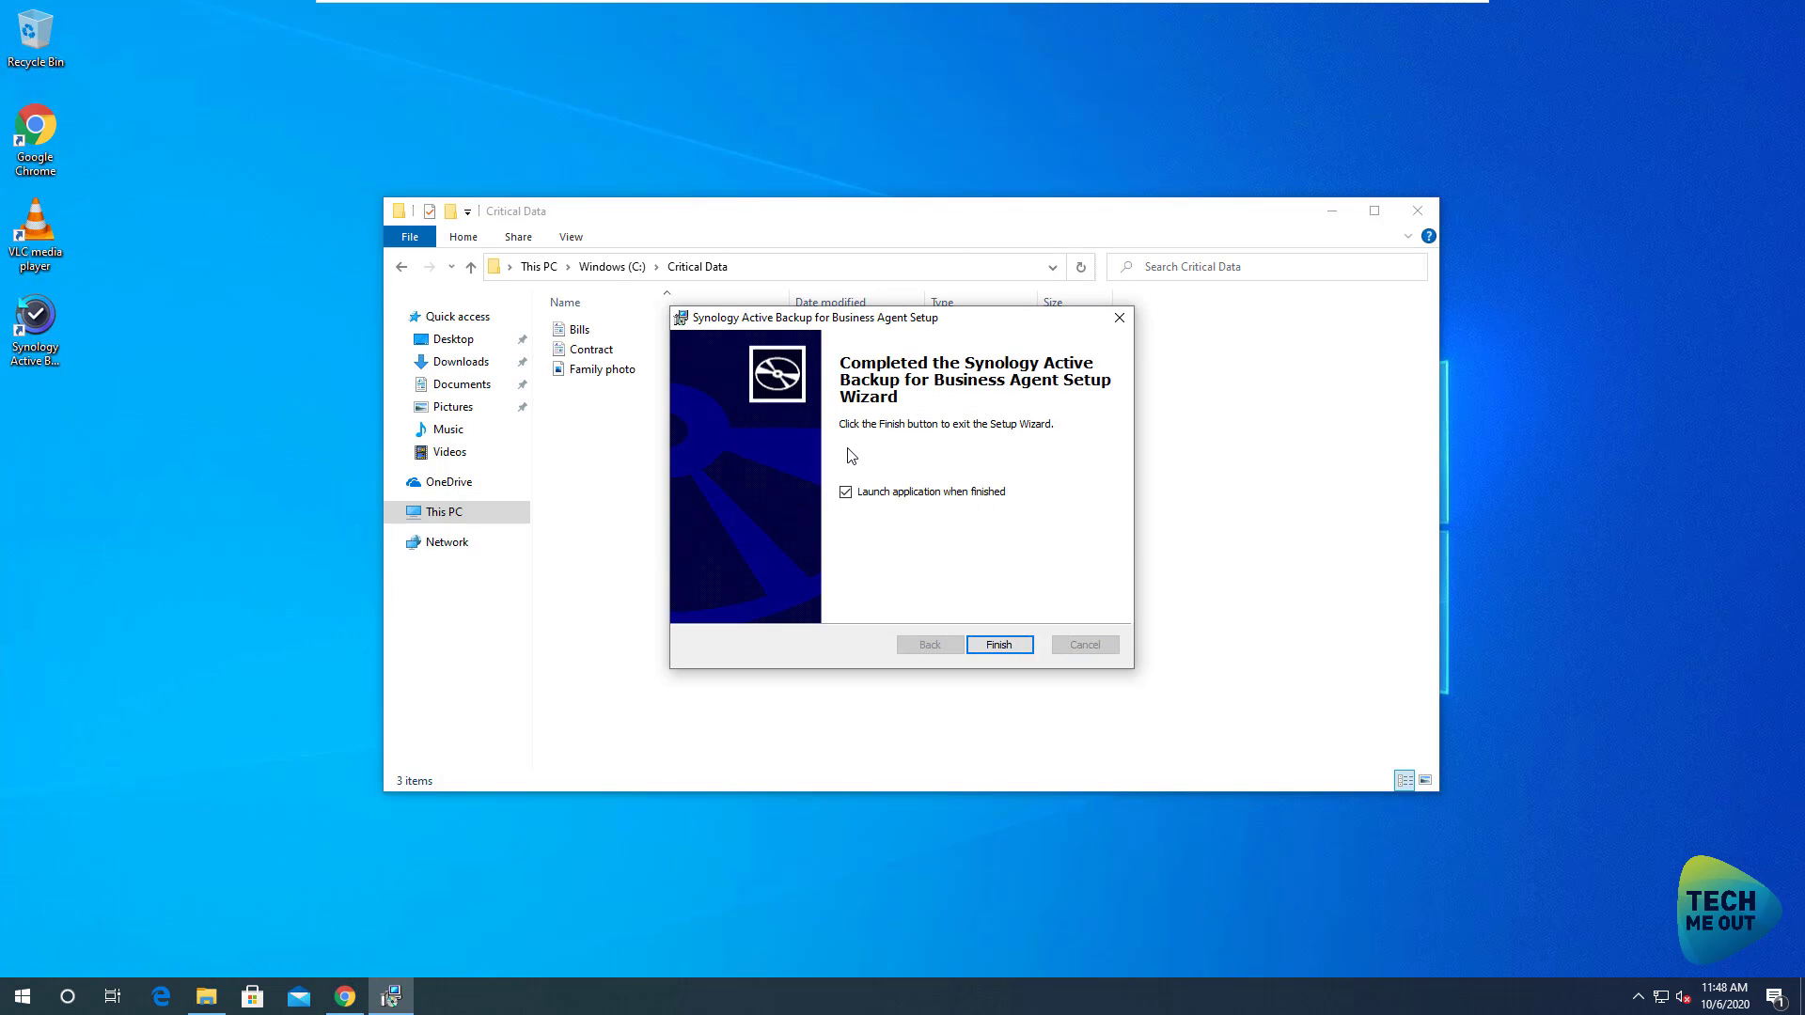
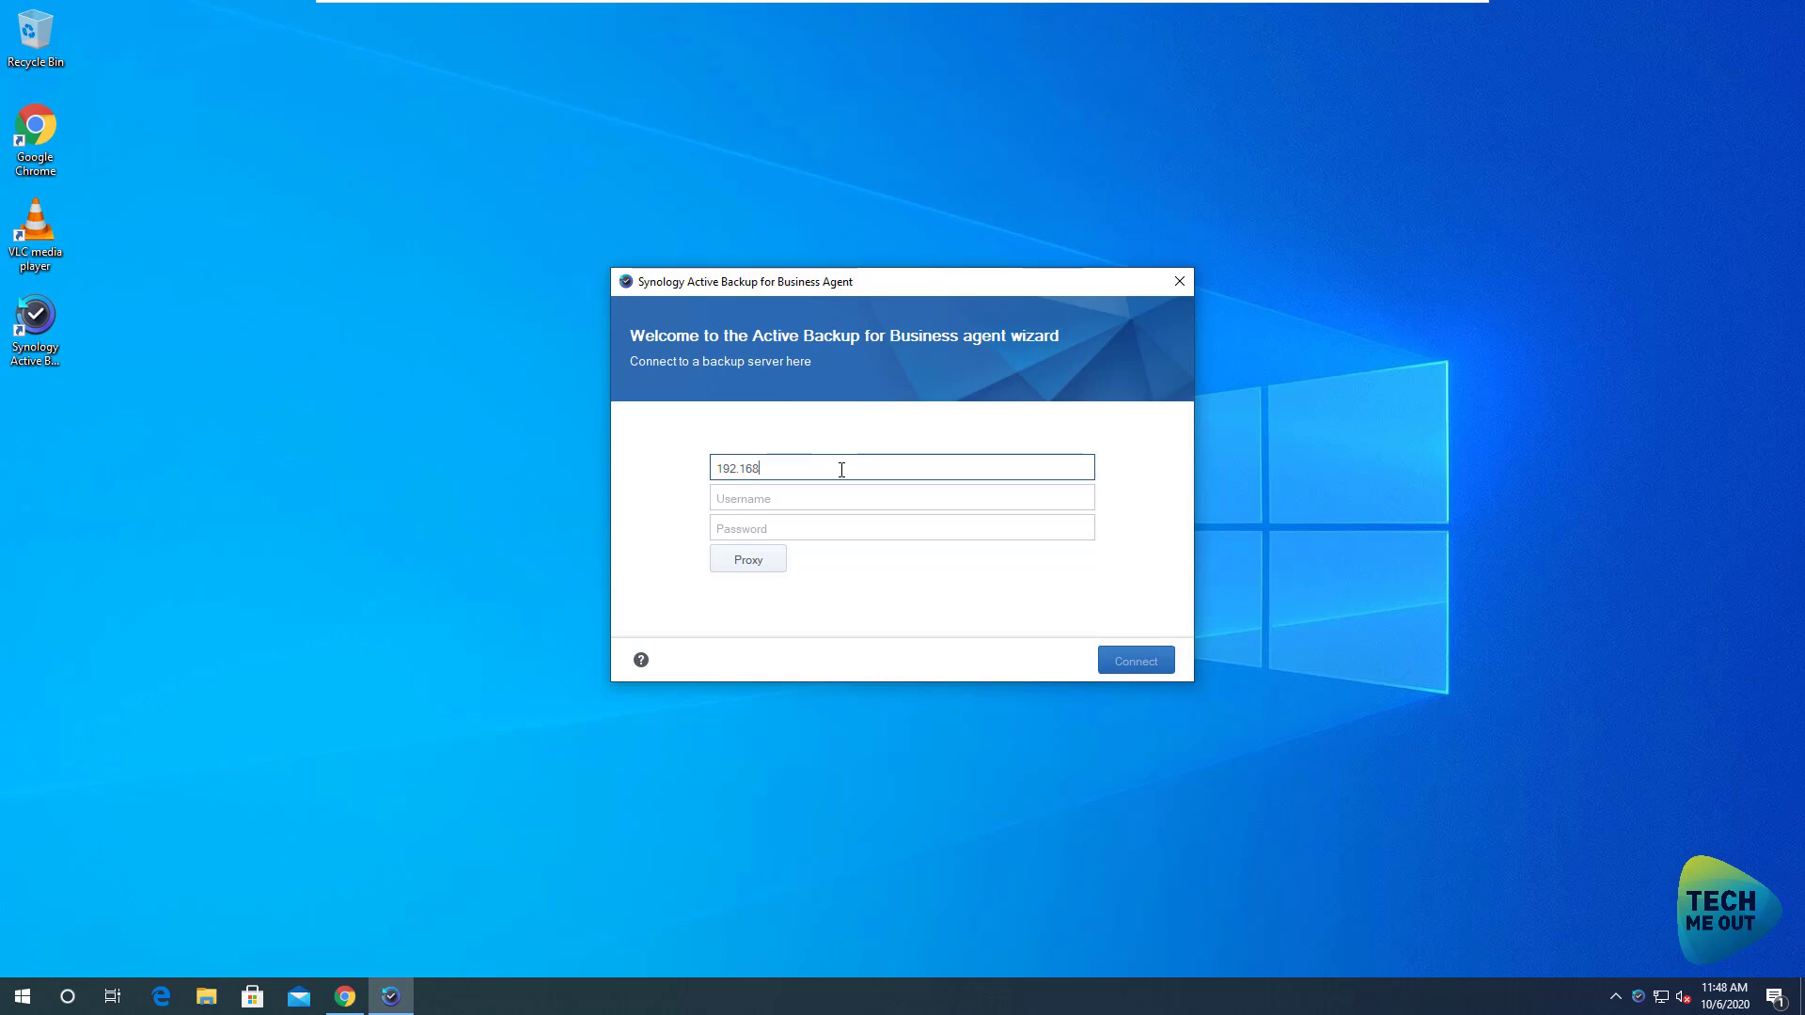
Step: Finish entering server address 192.168.99.77, fill in the account username and password, and connect
{"action": "type", "text": ".99.77"}
{"action": "key", "text": "Tab"}
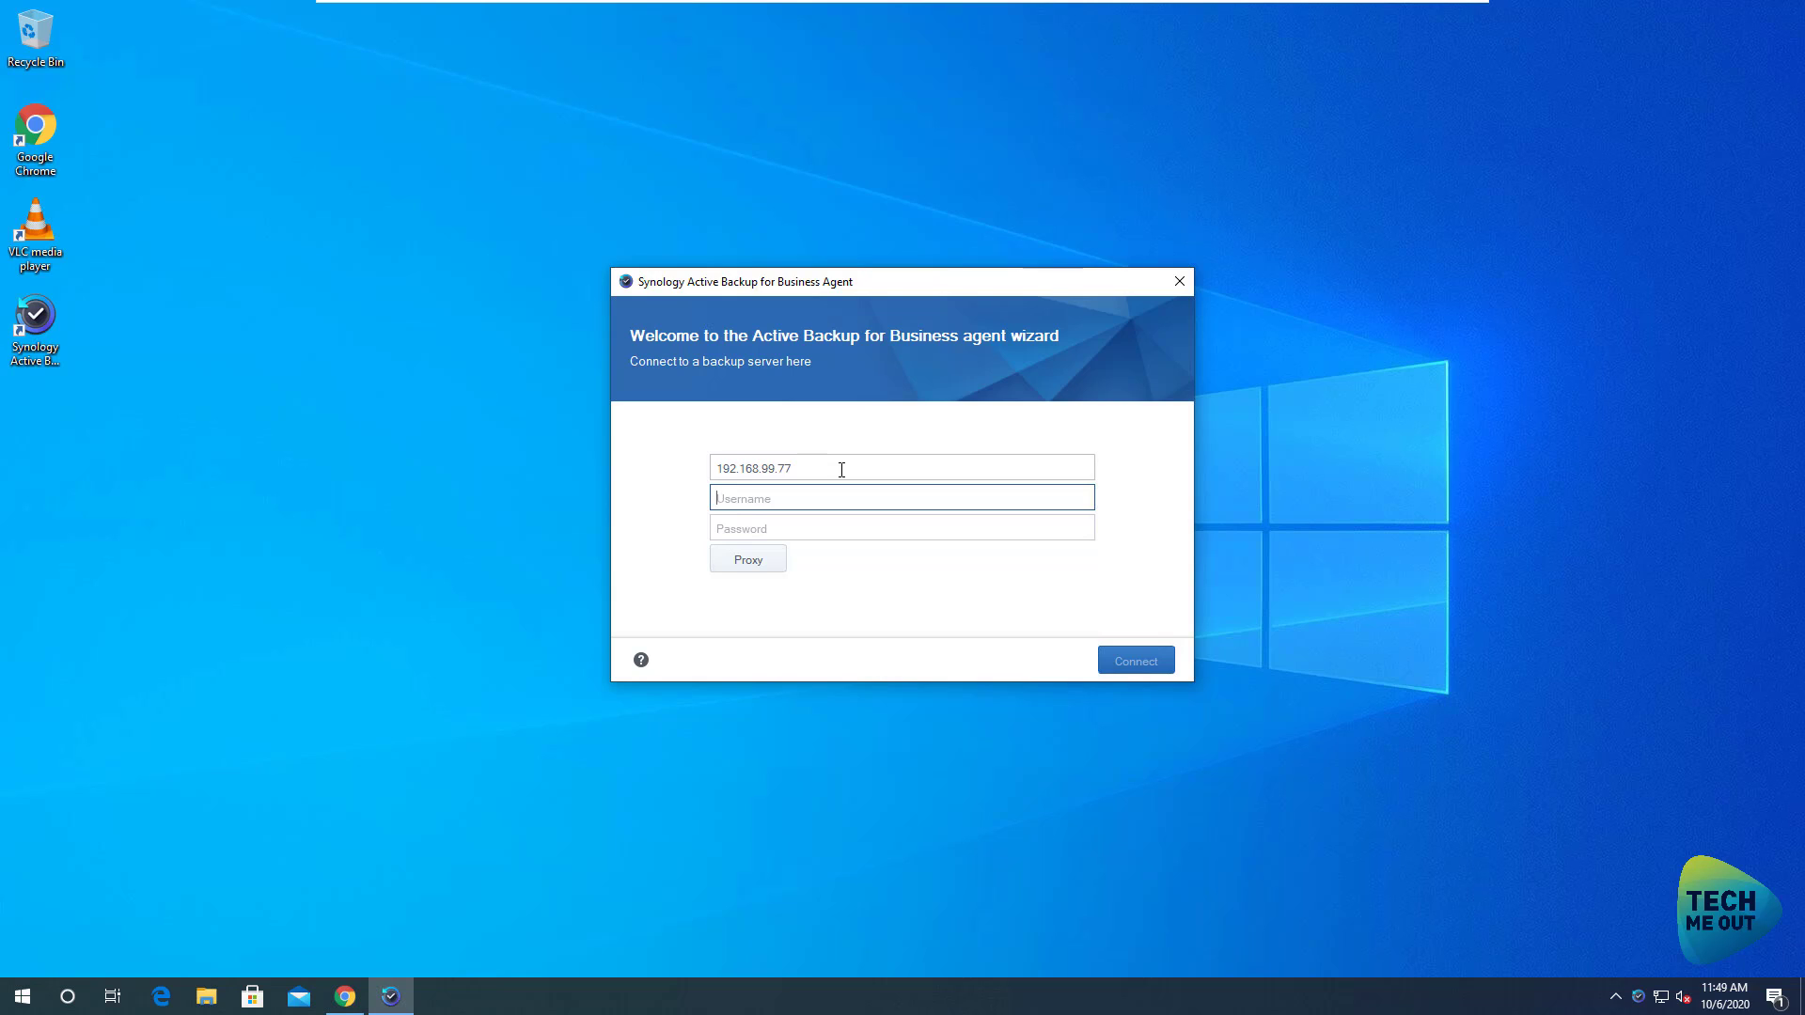
{"action": "type", "text": "tech me out"}
{"action": "key", "text": "Tab"}
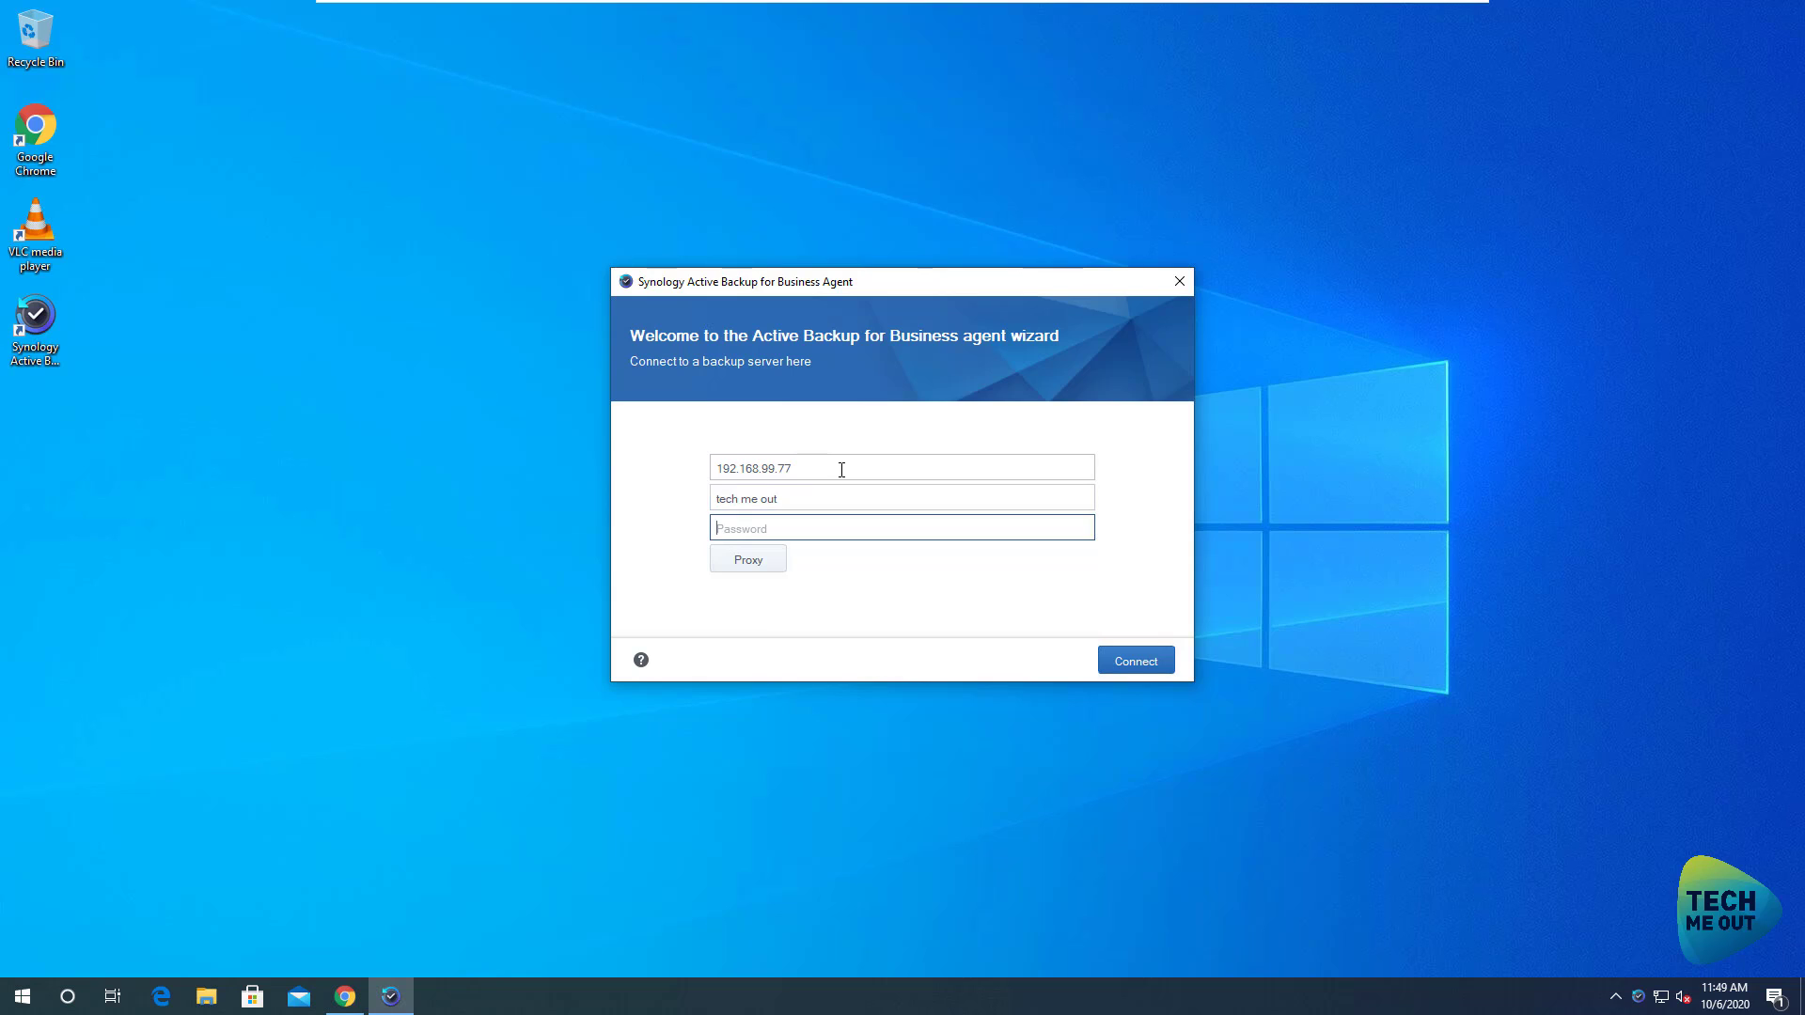
{"action": "type", "text": "••••••••"}
{"action": "left_click", "coordinate": [1152, 656]}
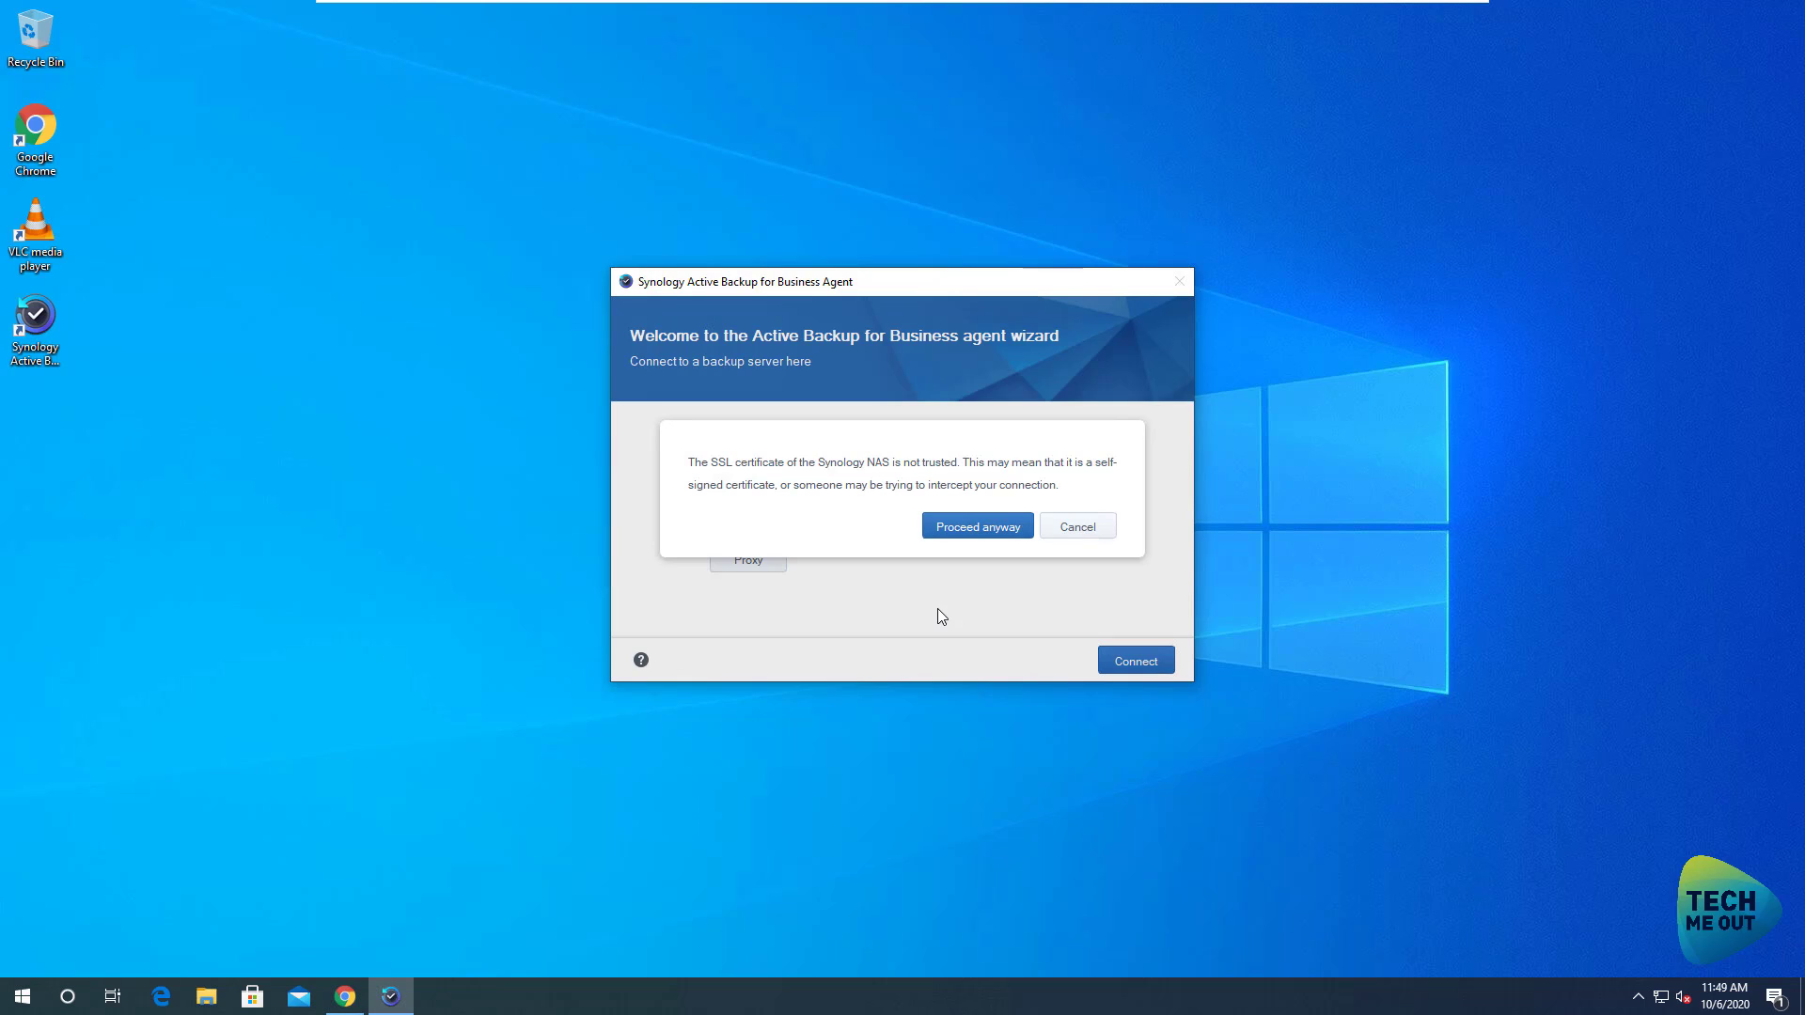
Step: Accept the NAS's untrusted SSL certificate, review the backup Summary, and confirm it
{"action": "left_click", "coordinate": [1004, 527]}
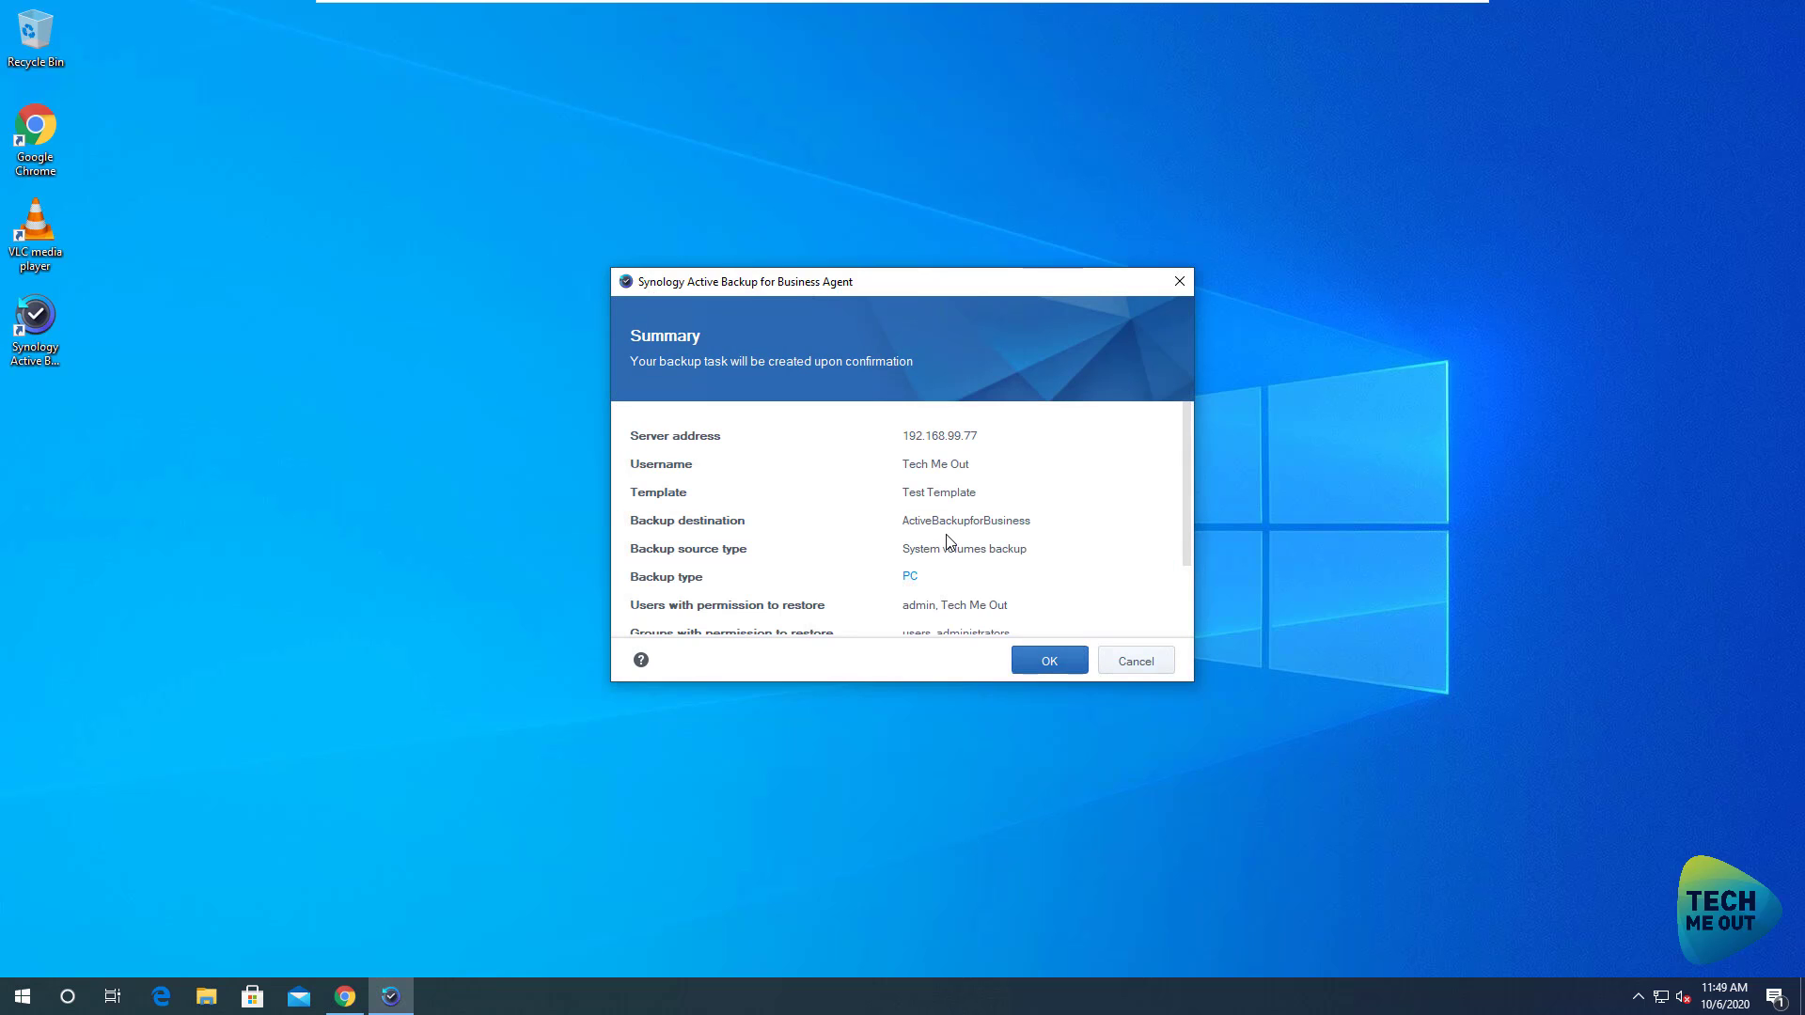
{"action": "scroll", "coordinate": [949, 522], "scroll_direction": "down", "scroll_amount": 2}
{"action": "scroll", "coordinate": [949, 522], "scroll_direction": "up", "scroll_amount": 2}
{"action": "scroll", "coordinate": [1030, 587], "scroll_direction": "down", "scroll_amount": 2}
{"action": "left_click", "coordinate": [1049, 661]}
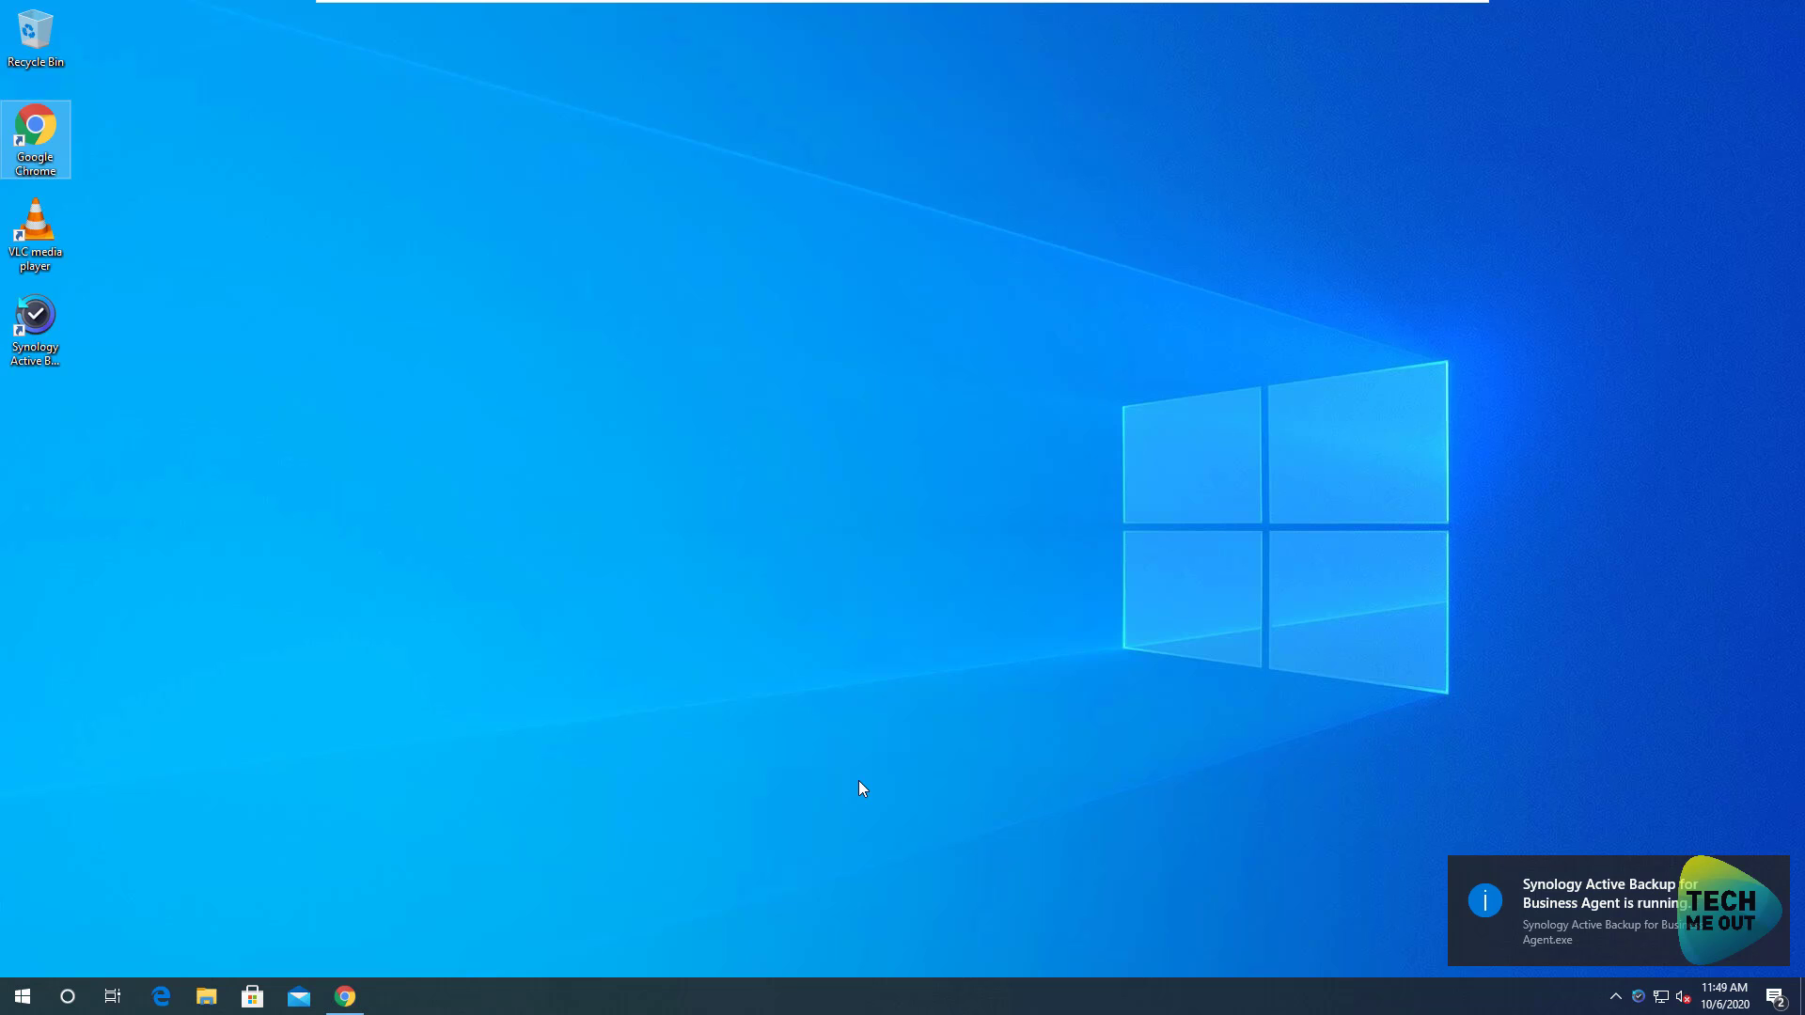
Step: Back in DSM, select the Tech Me Out-Test Template task in the PC Task List and show its actions
{"action": "left_click", "coordinate": [347, 995]}
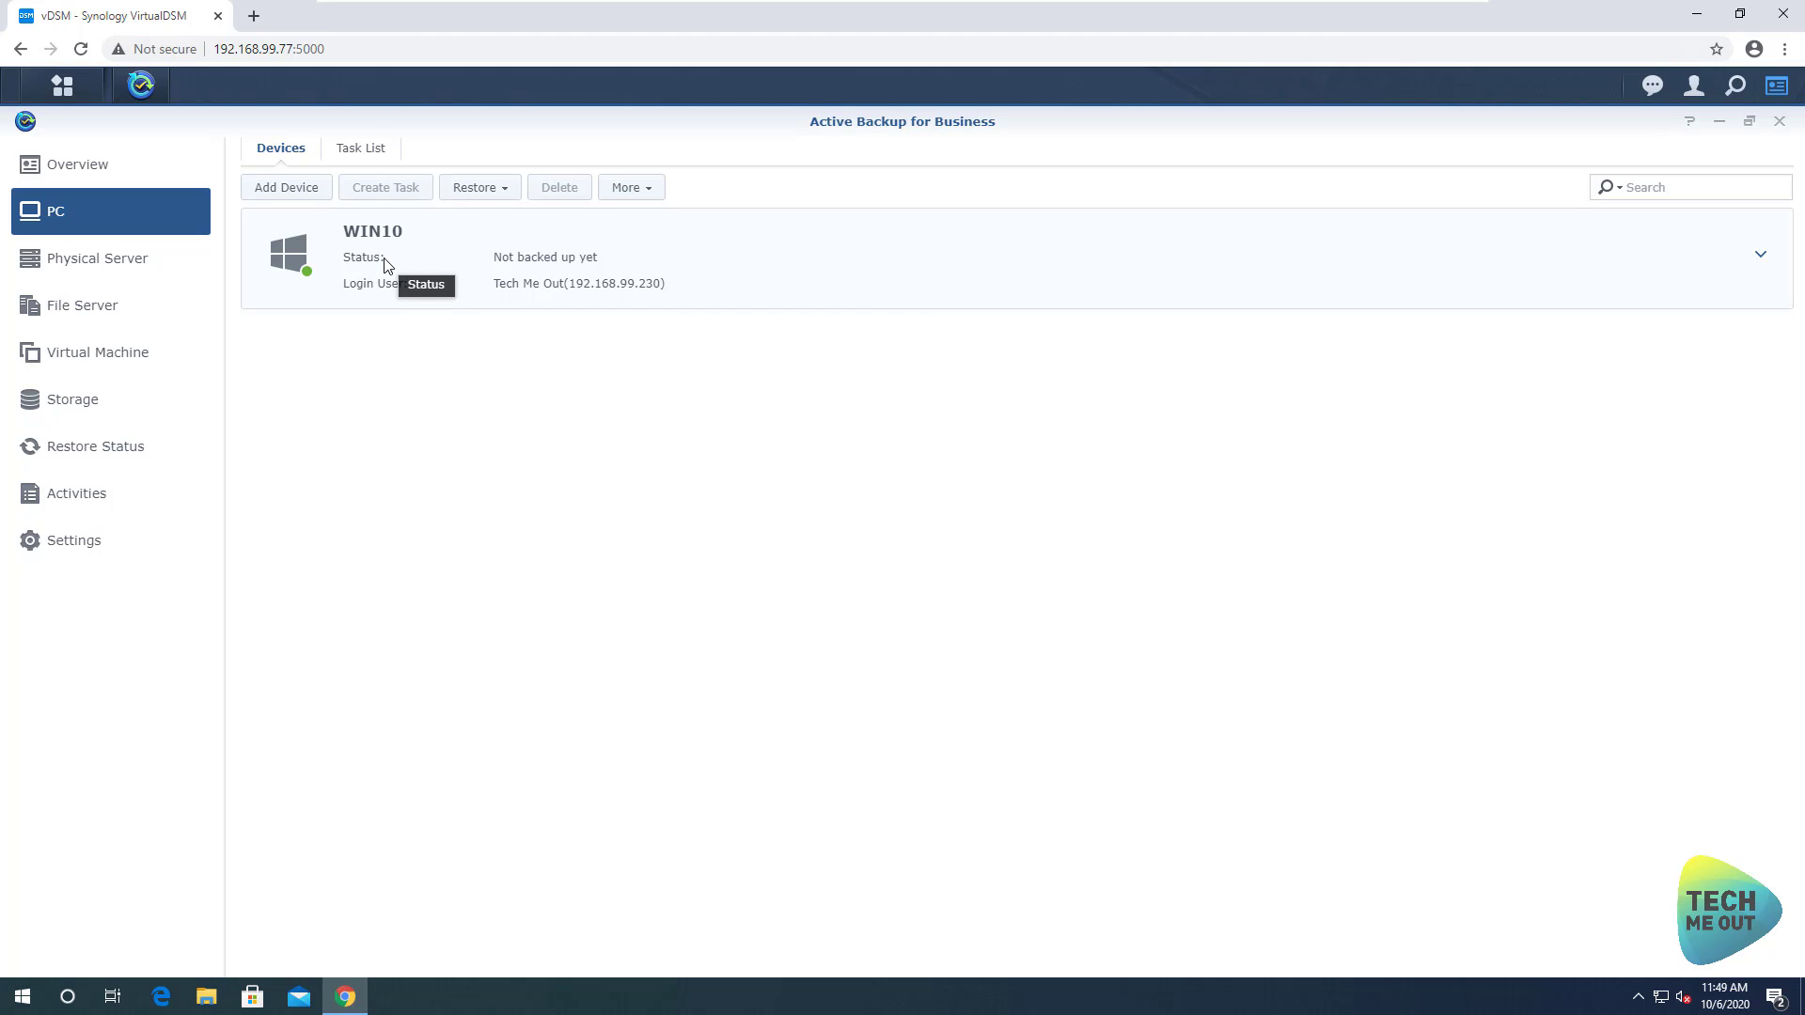
{"action": "left_click", "coordinate": [367, 158]}
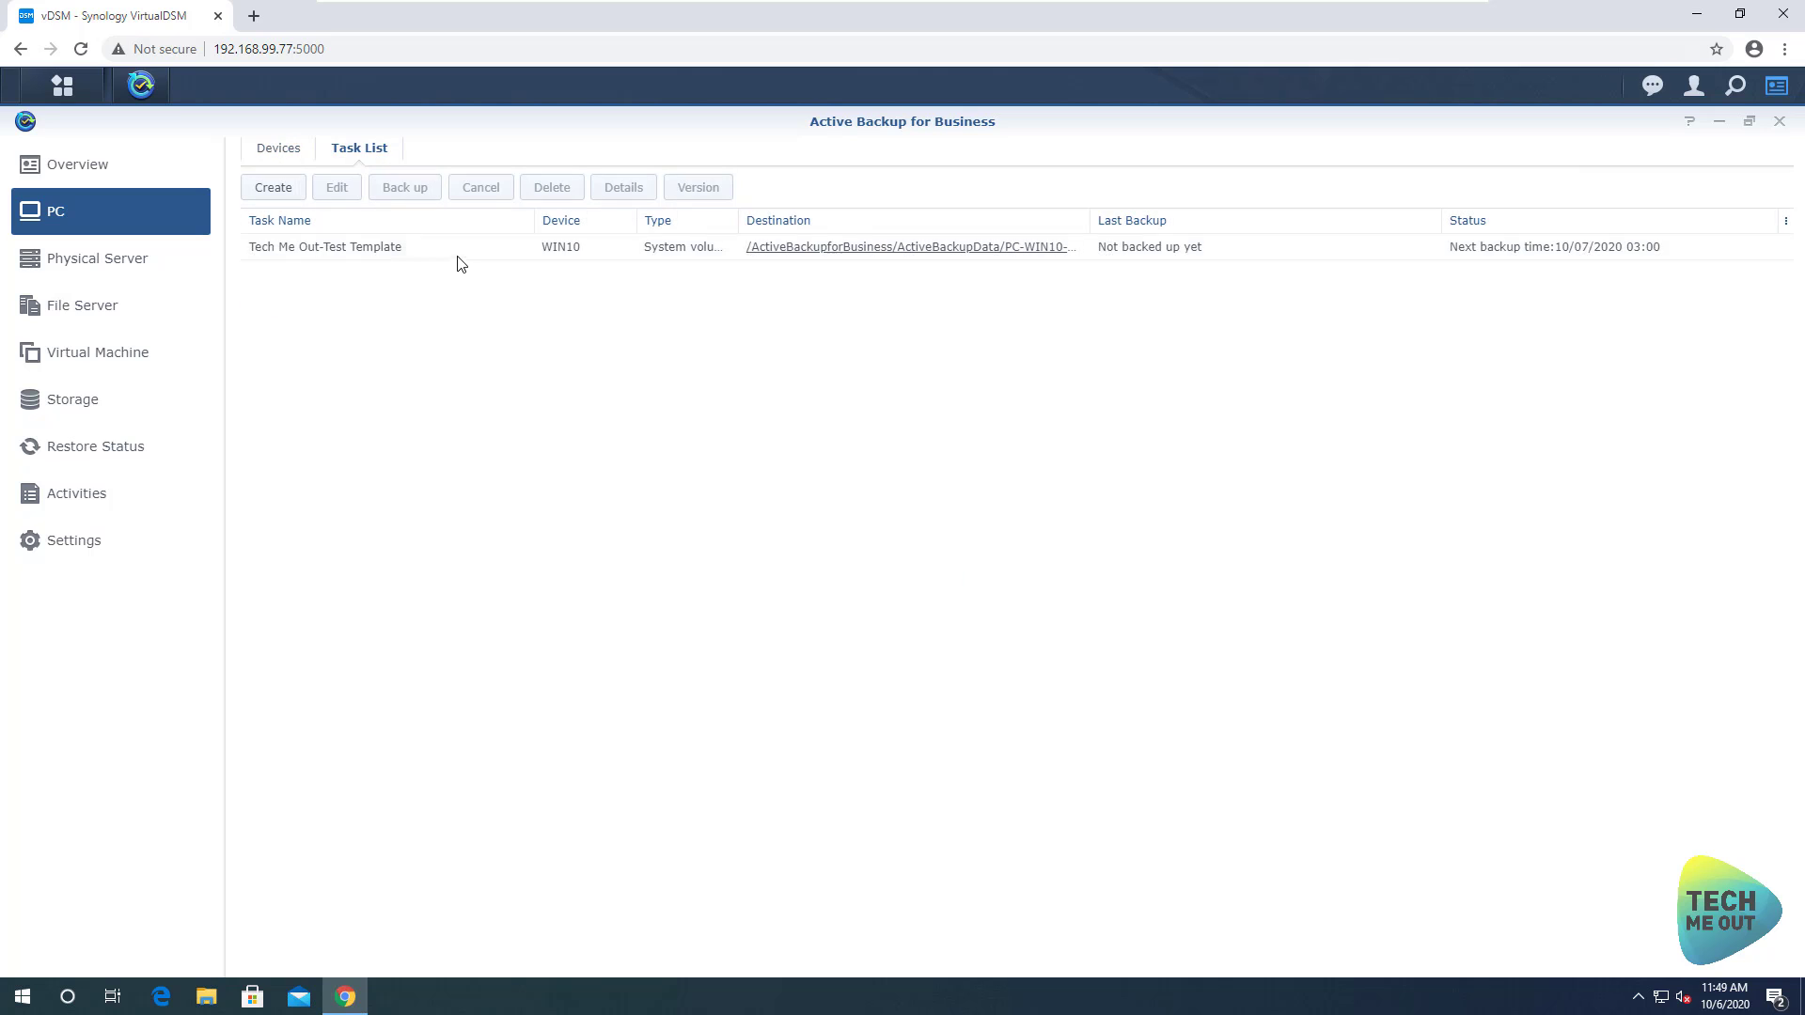
{"action": "left_click", "coordinate": [461, 258]}
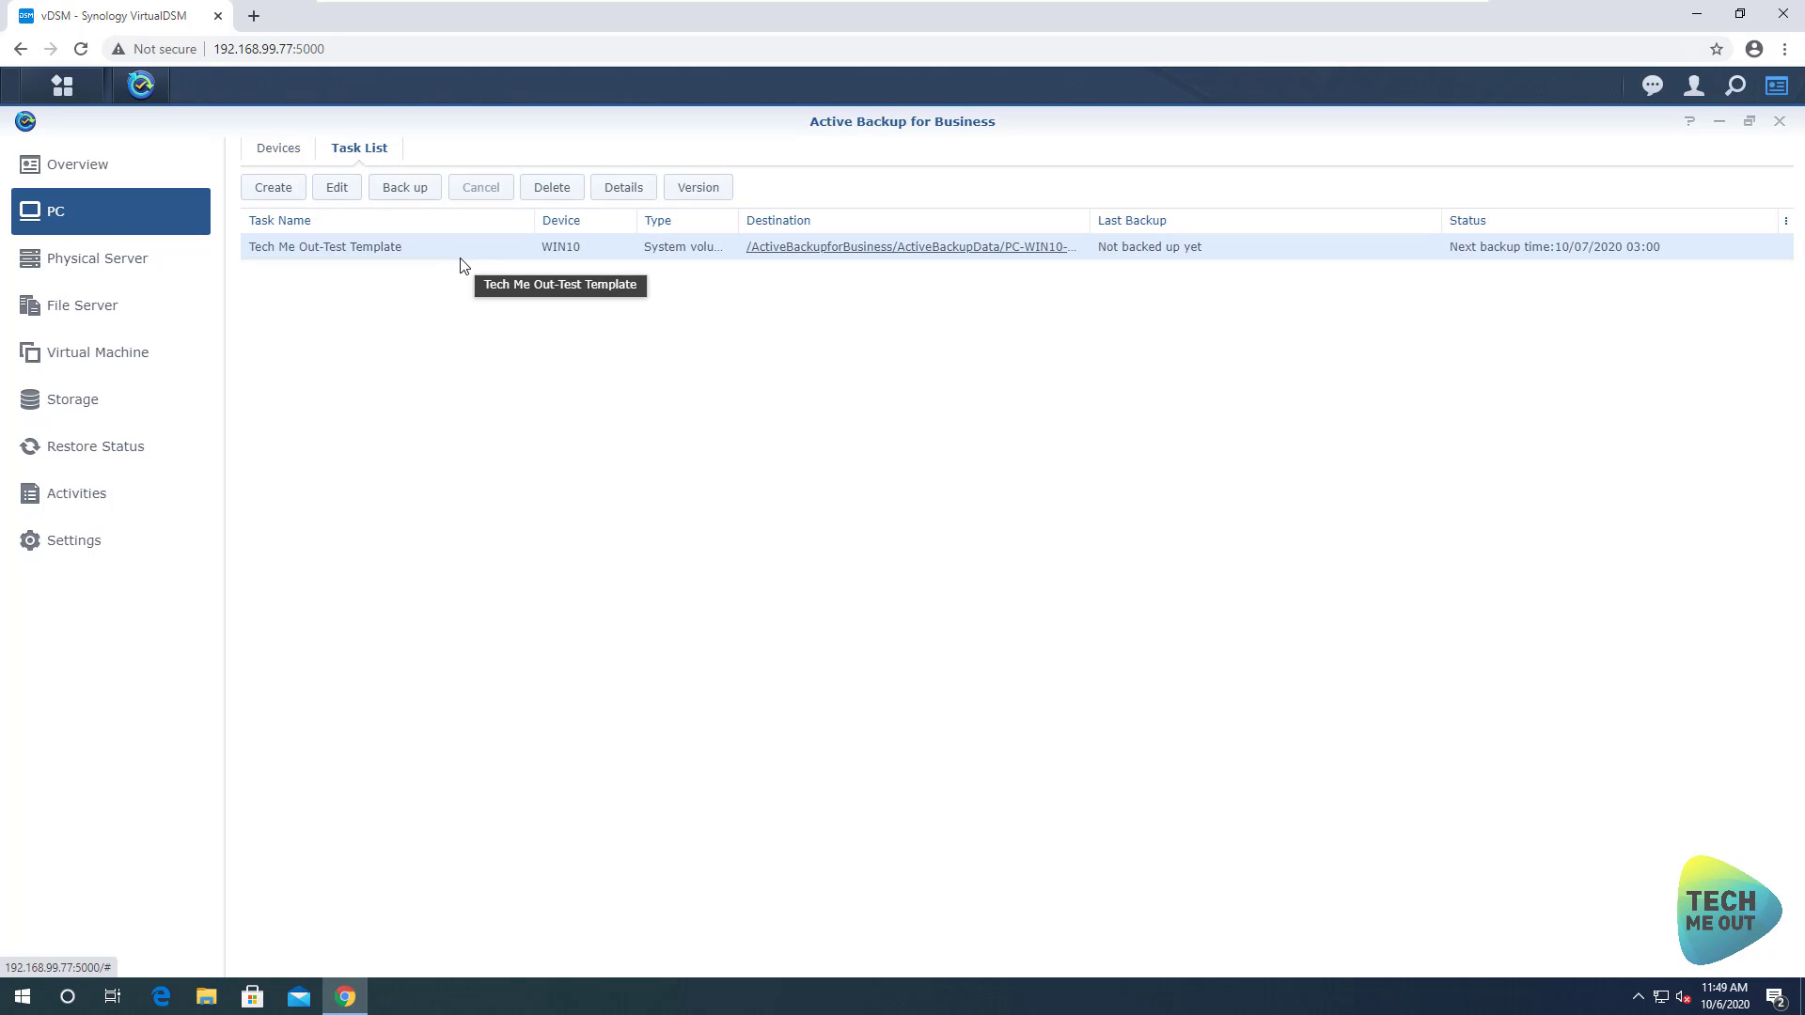
{"action": "right_click", "coordinate": [460, 262]}
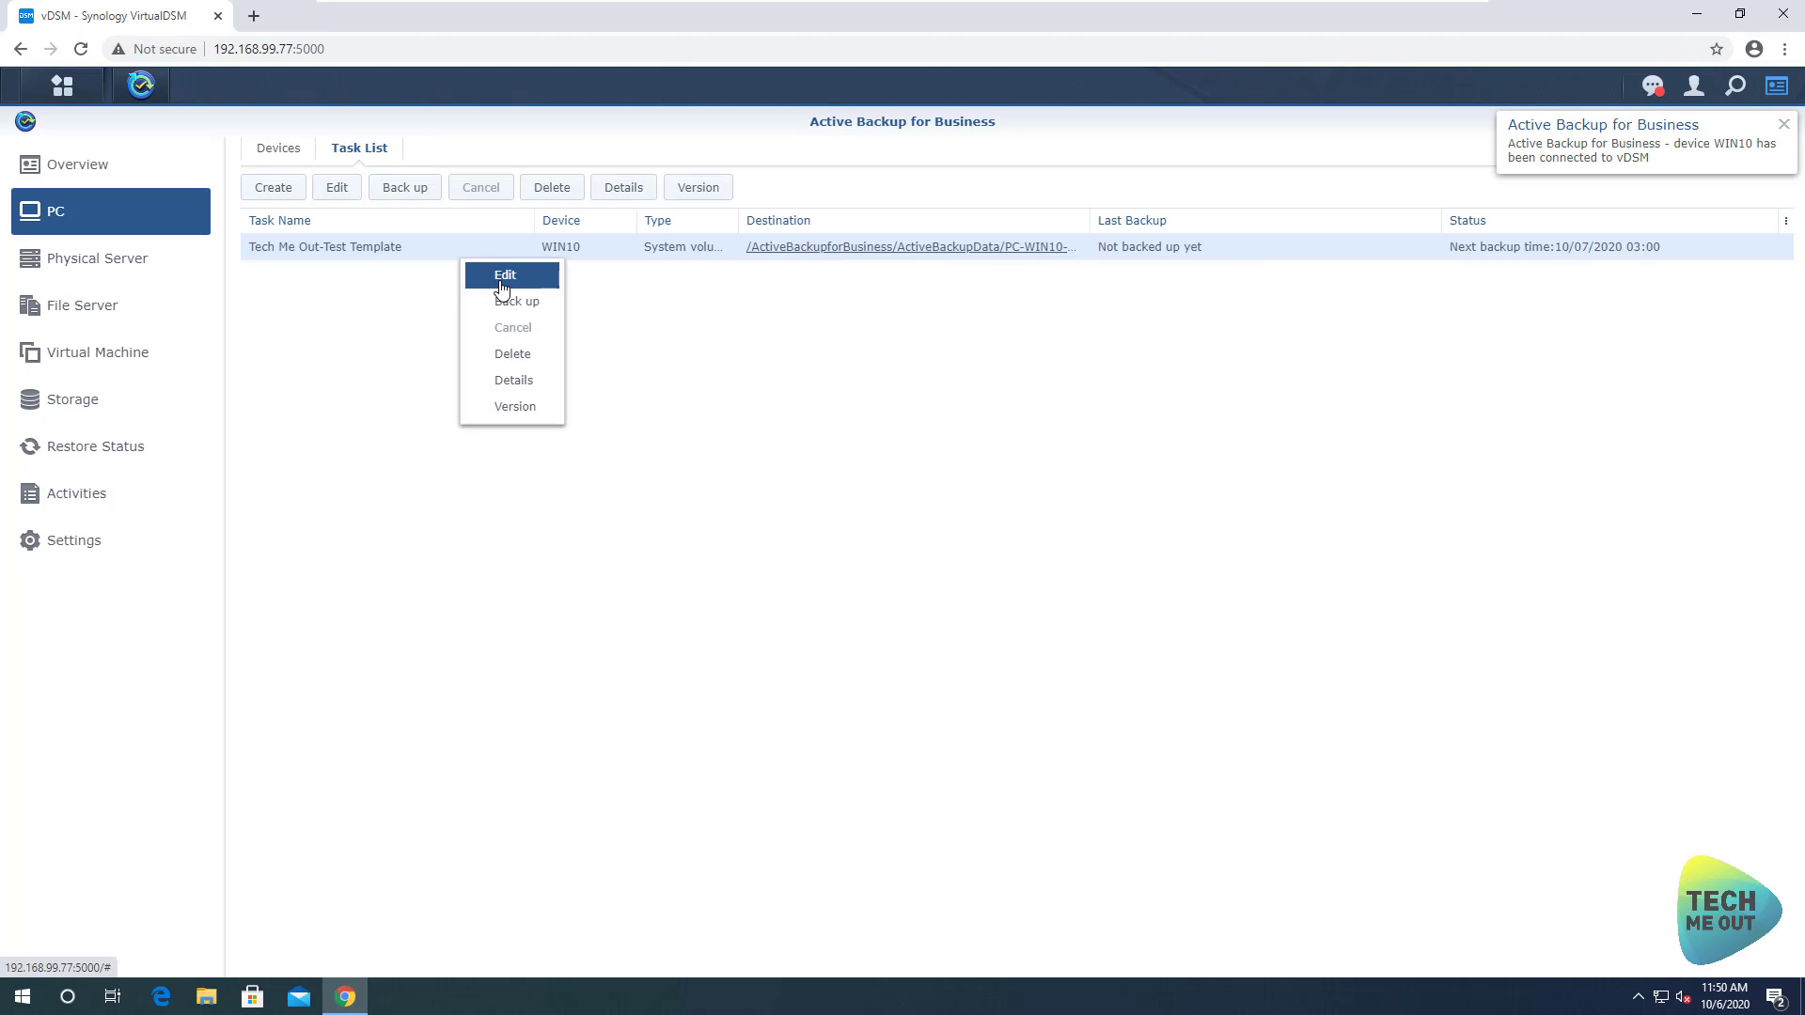
{"action": "left_click", "coordinate": [503, 288]}
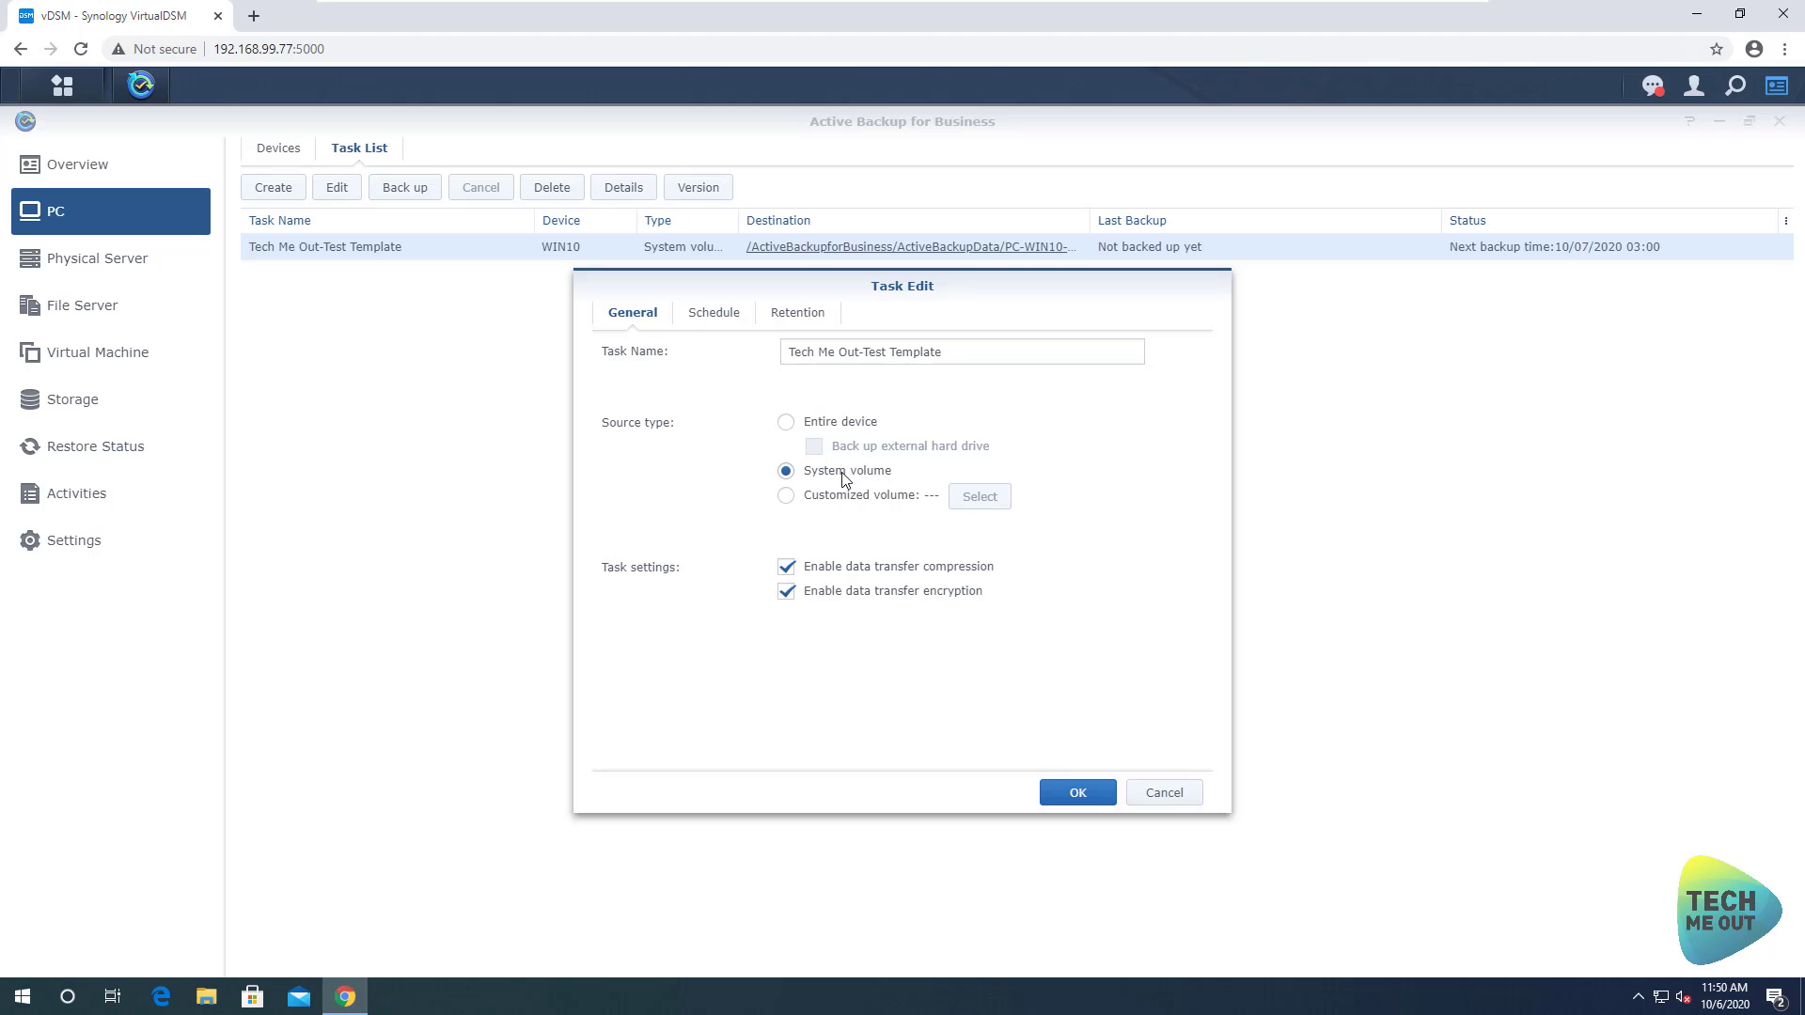
{"action": "left_click", "coordinate": [740, 325]}
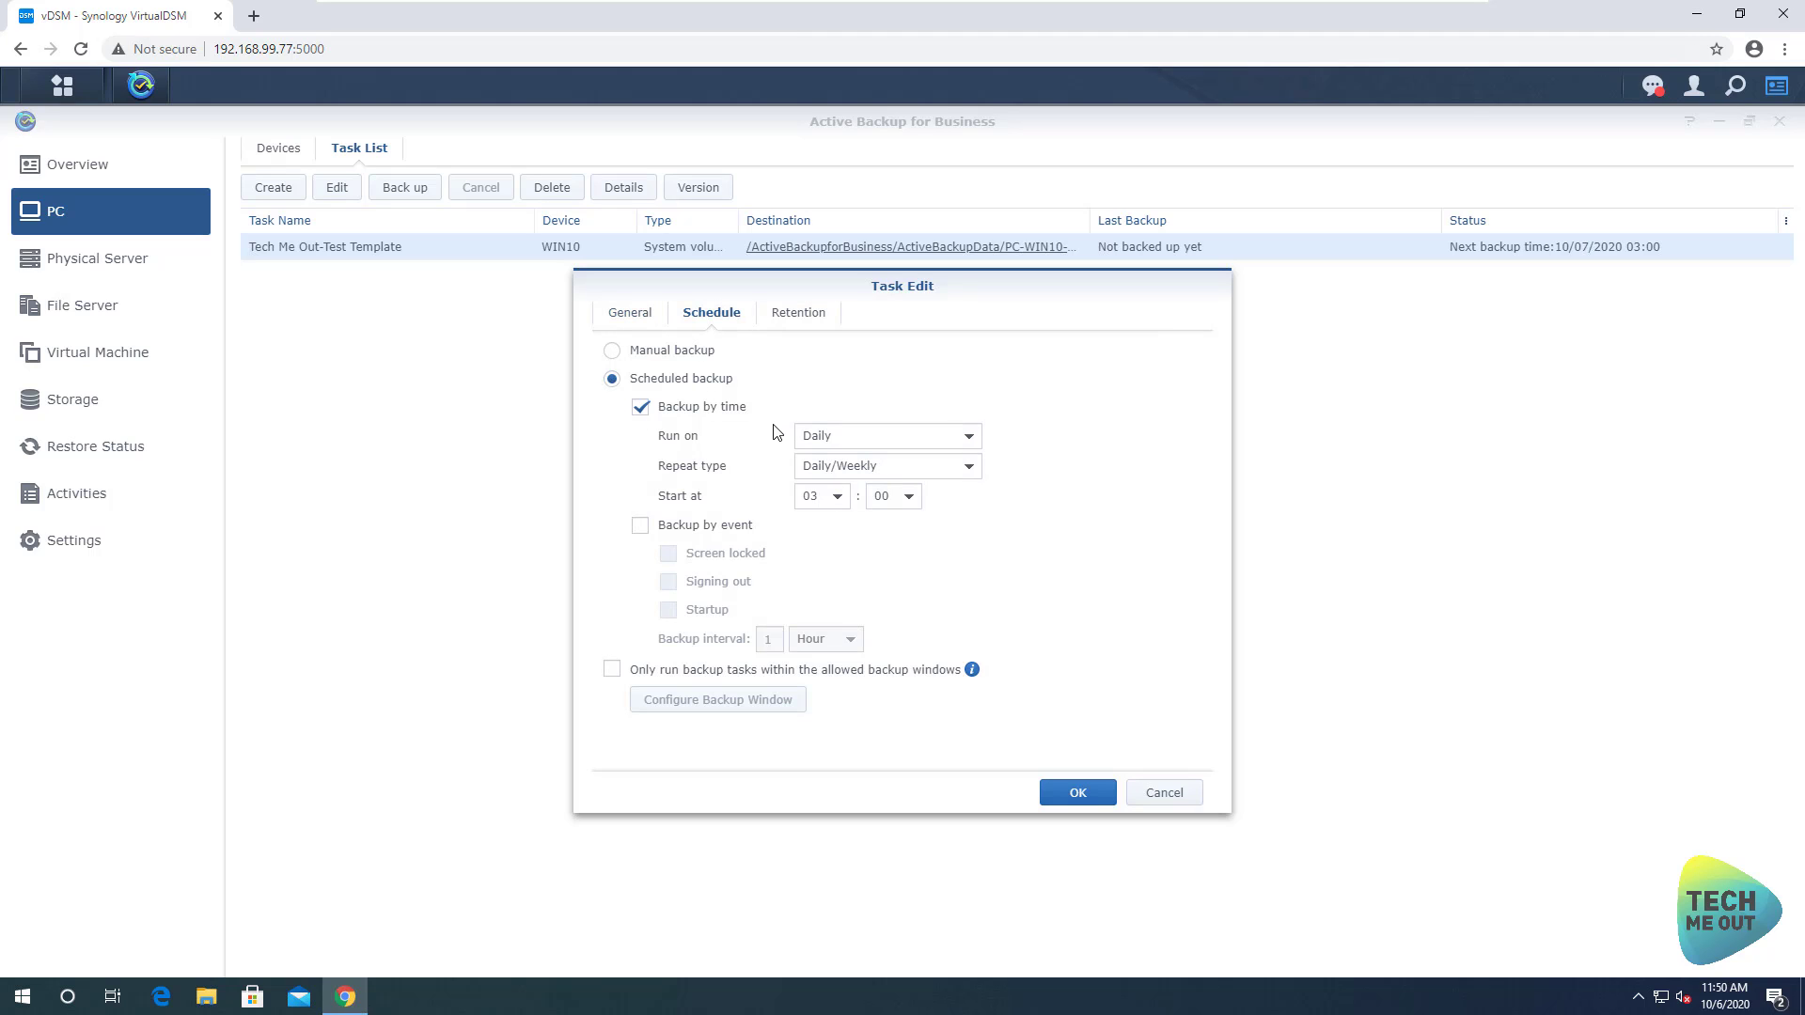
{"action": "left_click", "coordinate": [804, 319]}
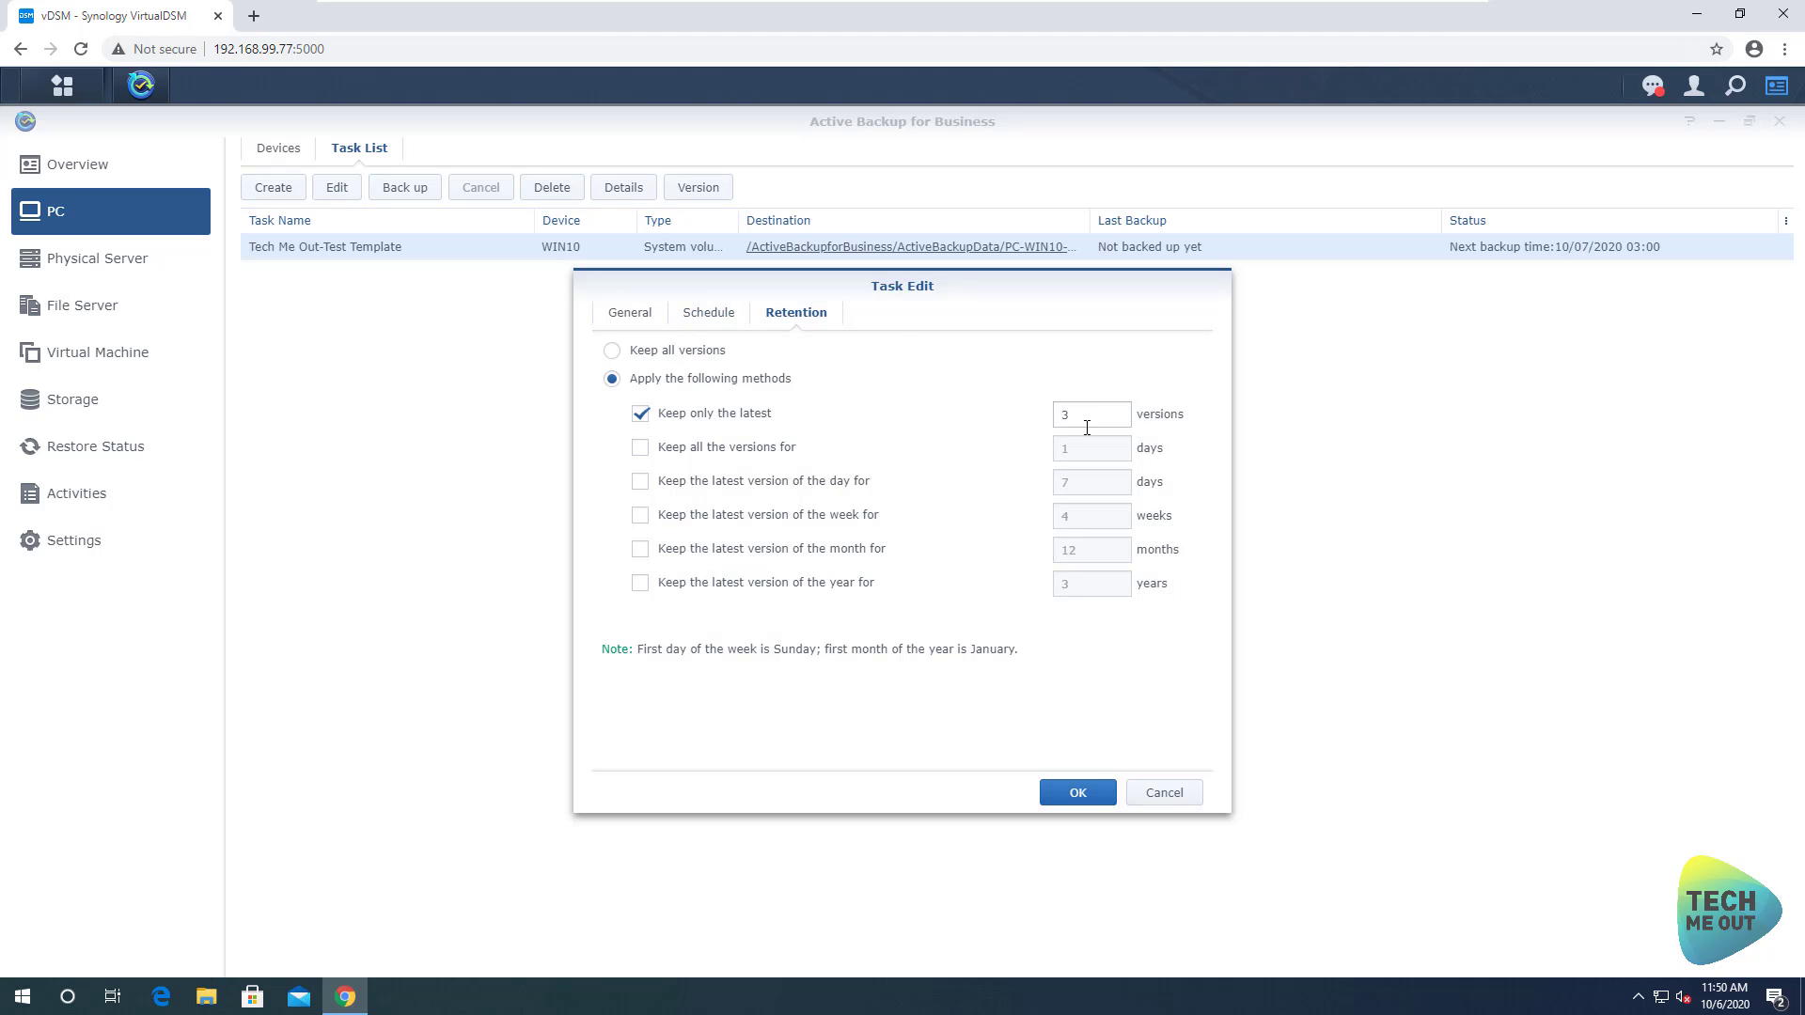
{"action": "left_click", "coordinate": [1075, 794]}
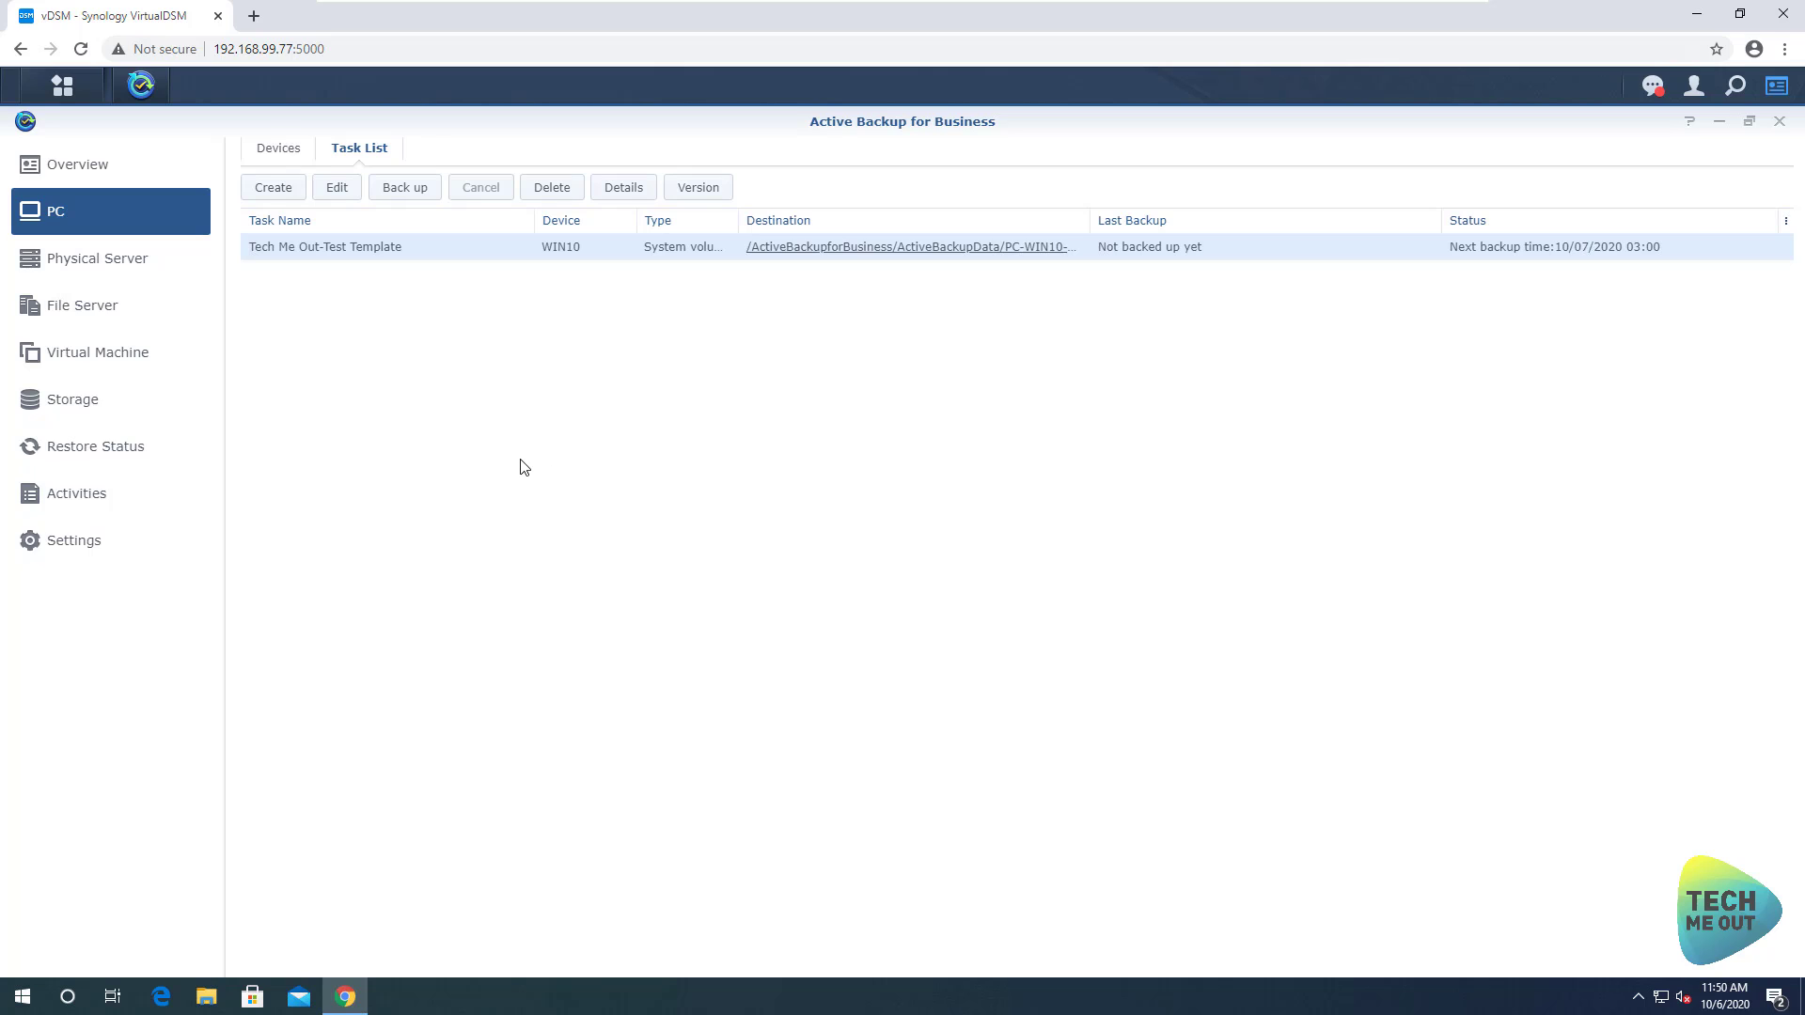
Step: Run Back up on the Tech Me Out-Test Template task until Last Backup shows Successful
{"action": "left_click", "coordinate": [399, 196]}
Step: Open the Critical Data folder on Windows (C:) in File Explorer
{"action": "key", "text": "super+d"}
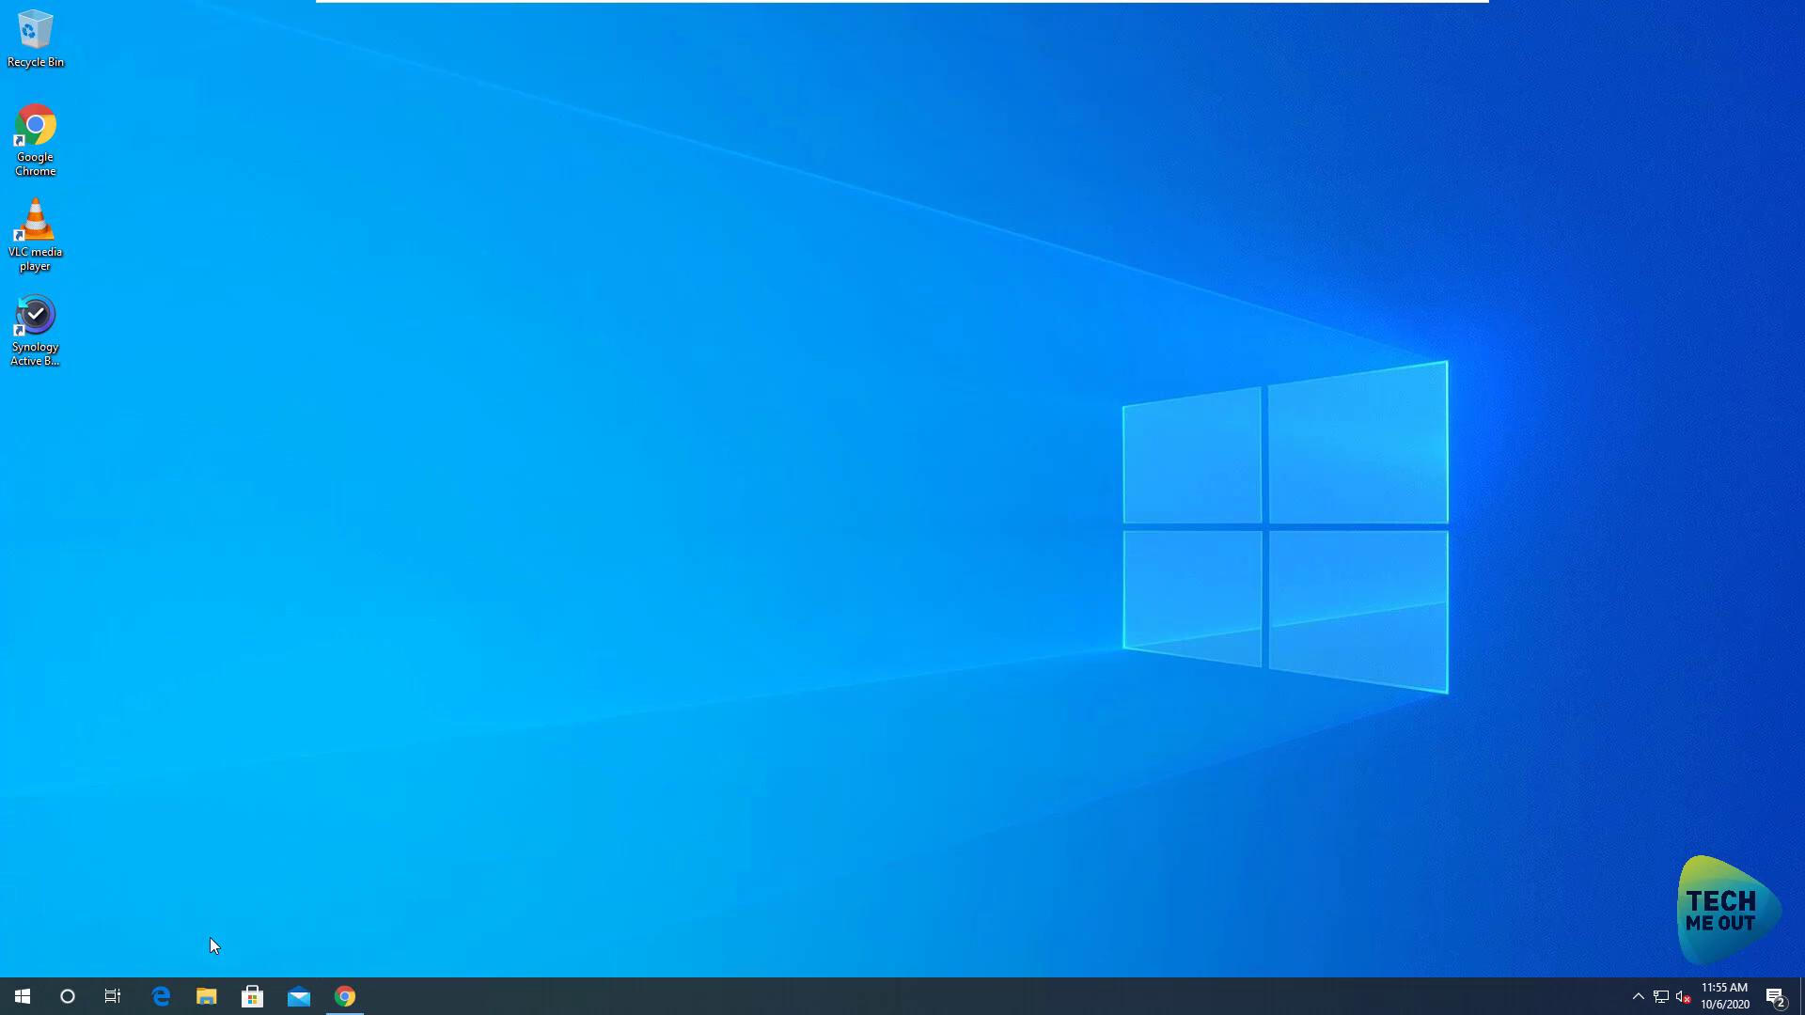
{"action": "left_click", "coordinate": [205, 997]}
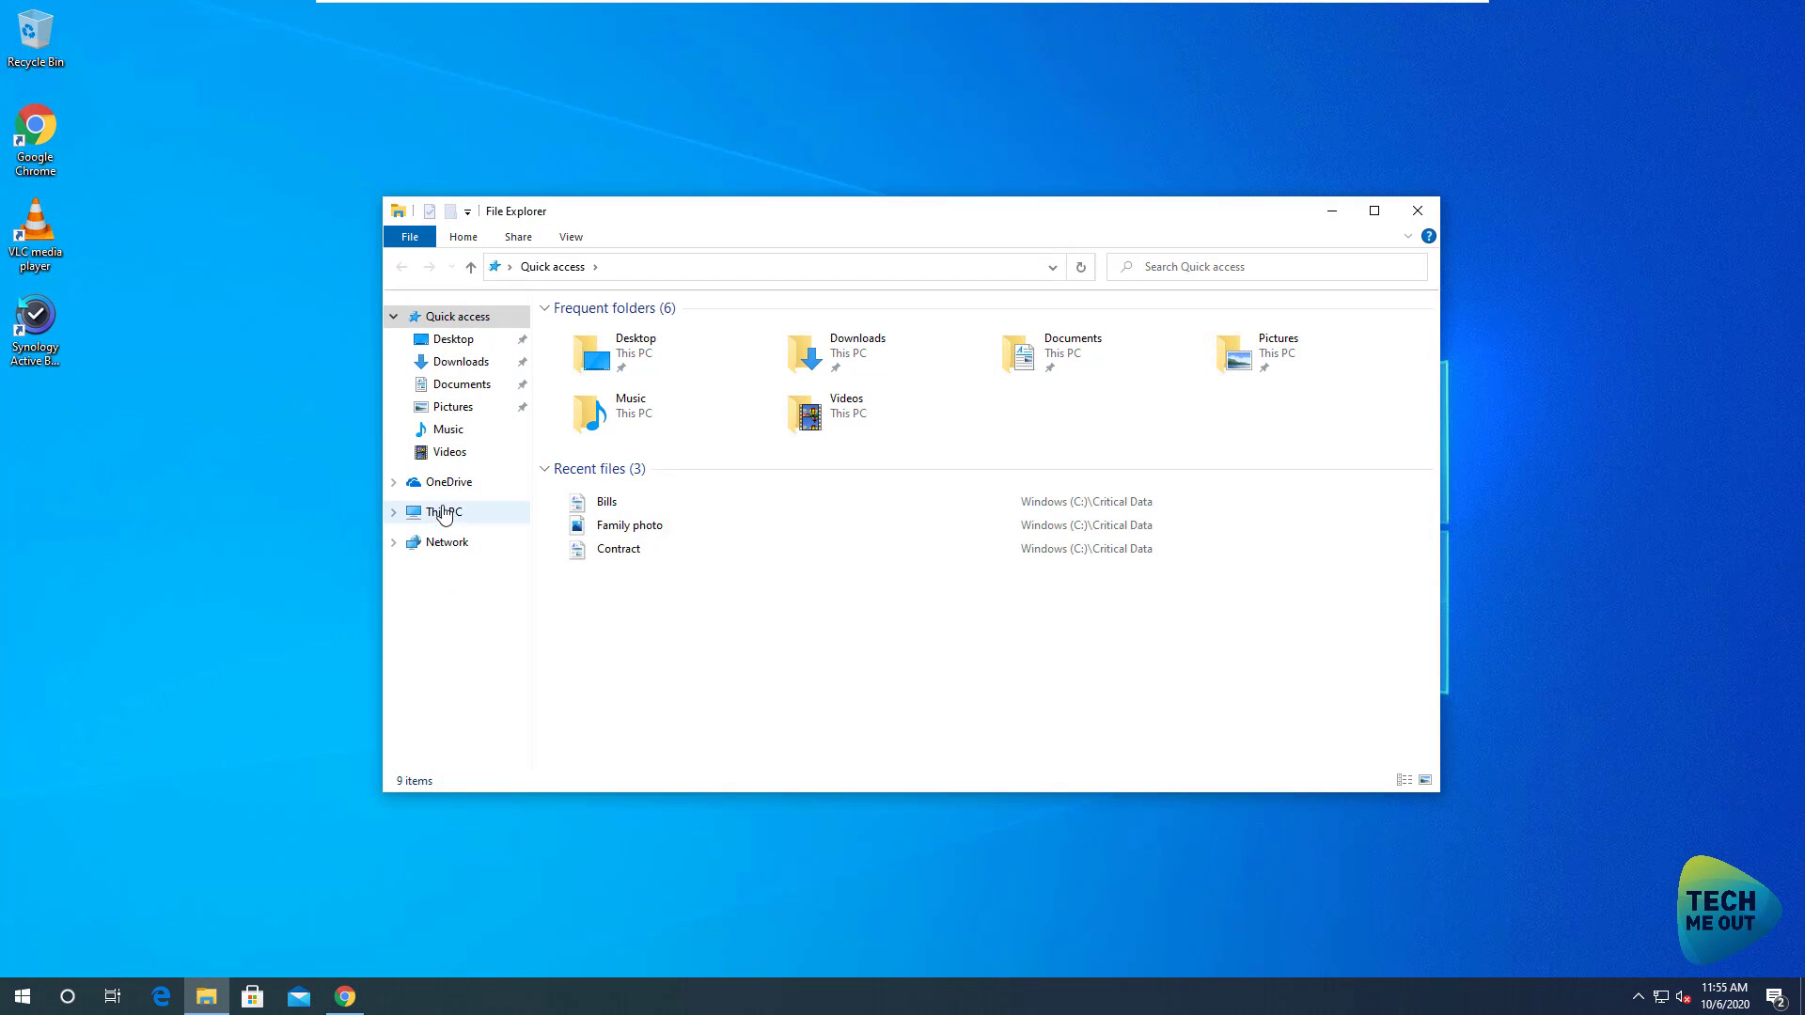
{"action": "left_click", "coordinate": [444, 516]}
{"action": "double_click", "coordinate": [674, 531]}
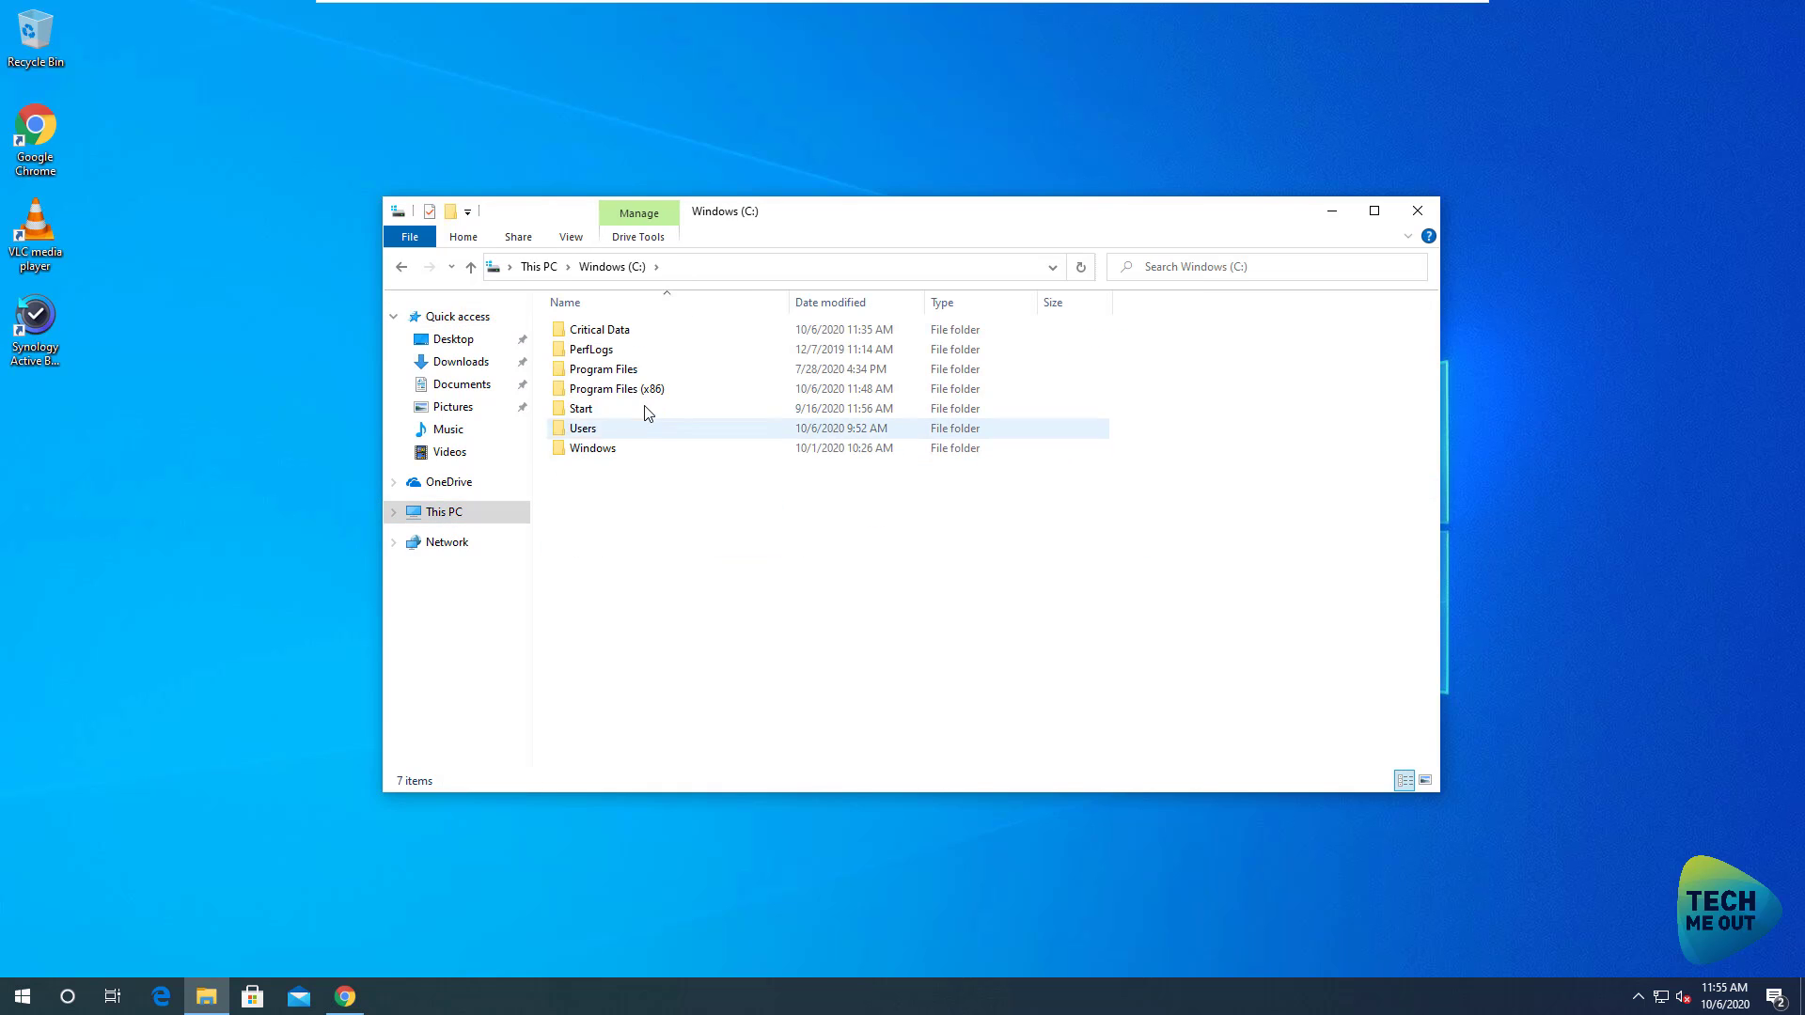
{"action": "double_click", "coordinate": [622, 331]}
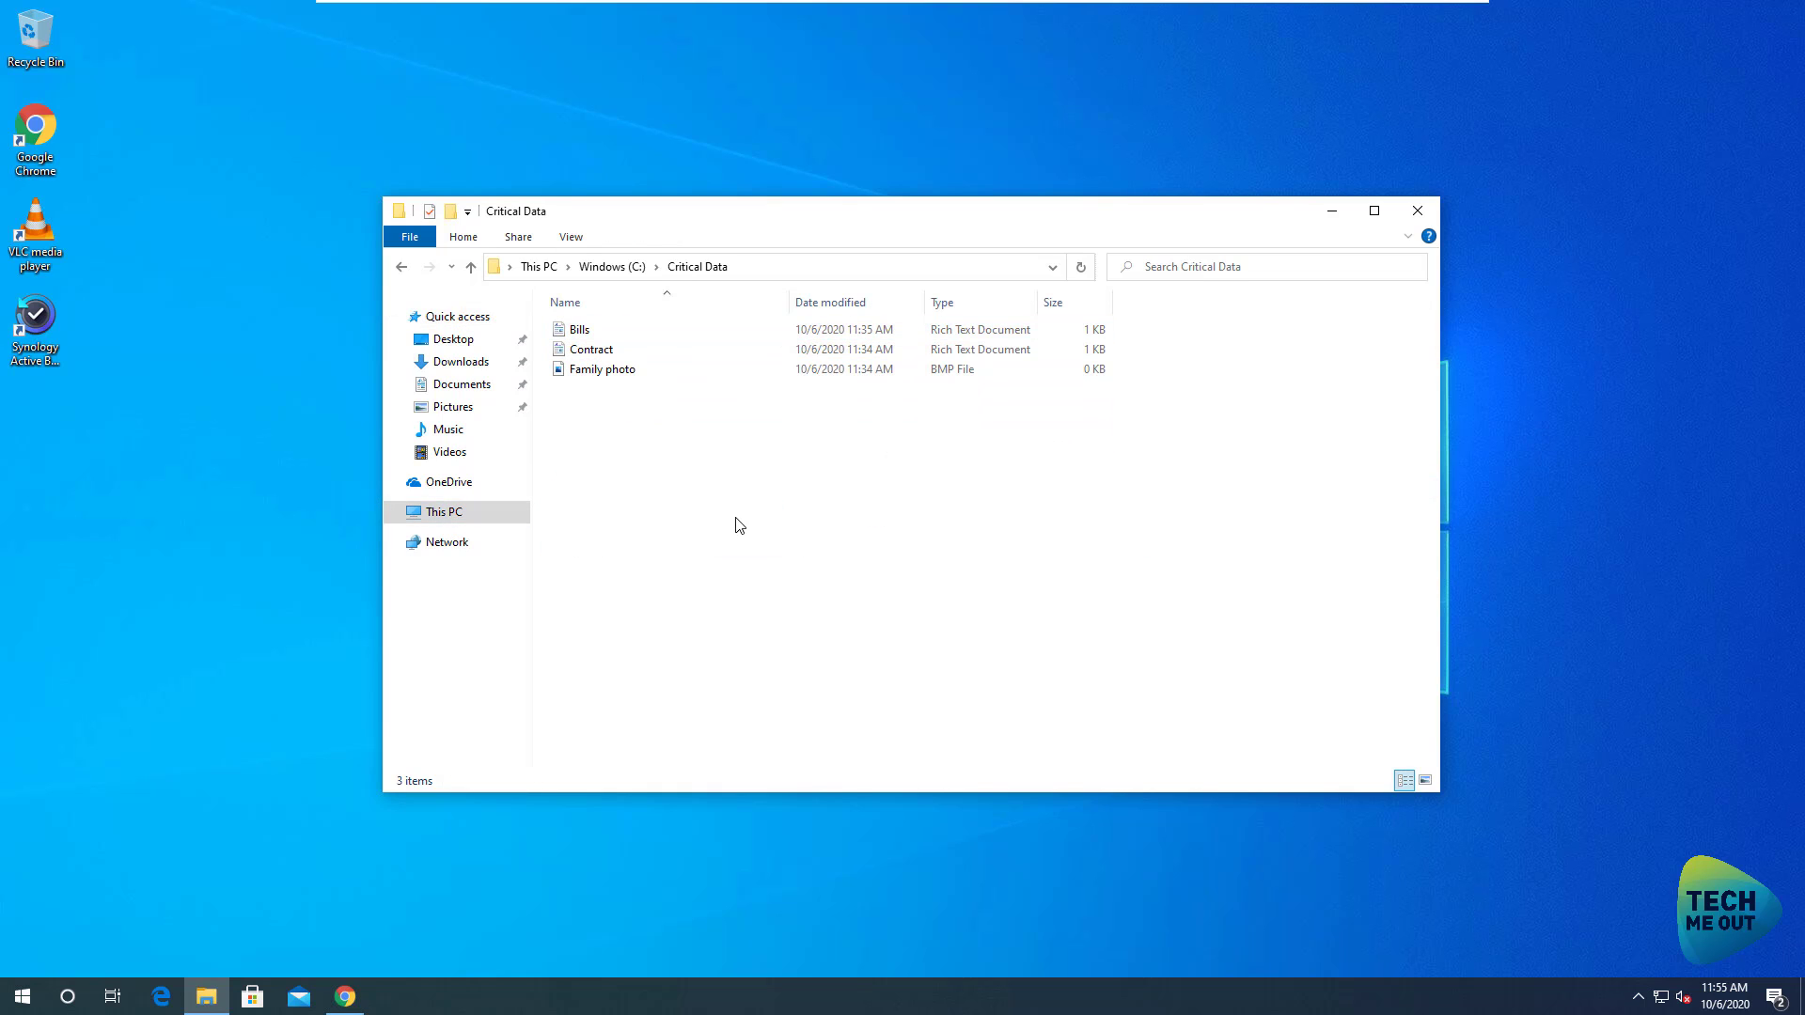
Step: Permanently delete all three files (Bills, Contract, Family photo) from Critical Data
{"action": "key", "text": "ctrl+a"}
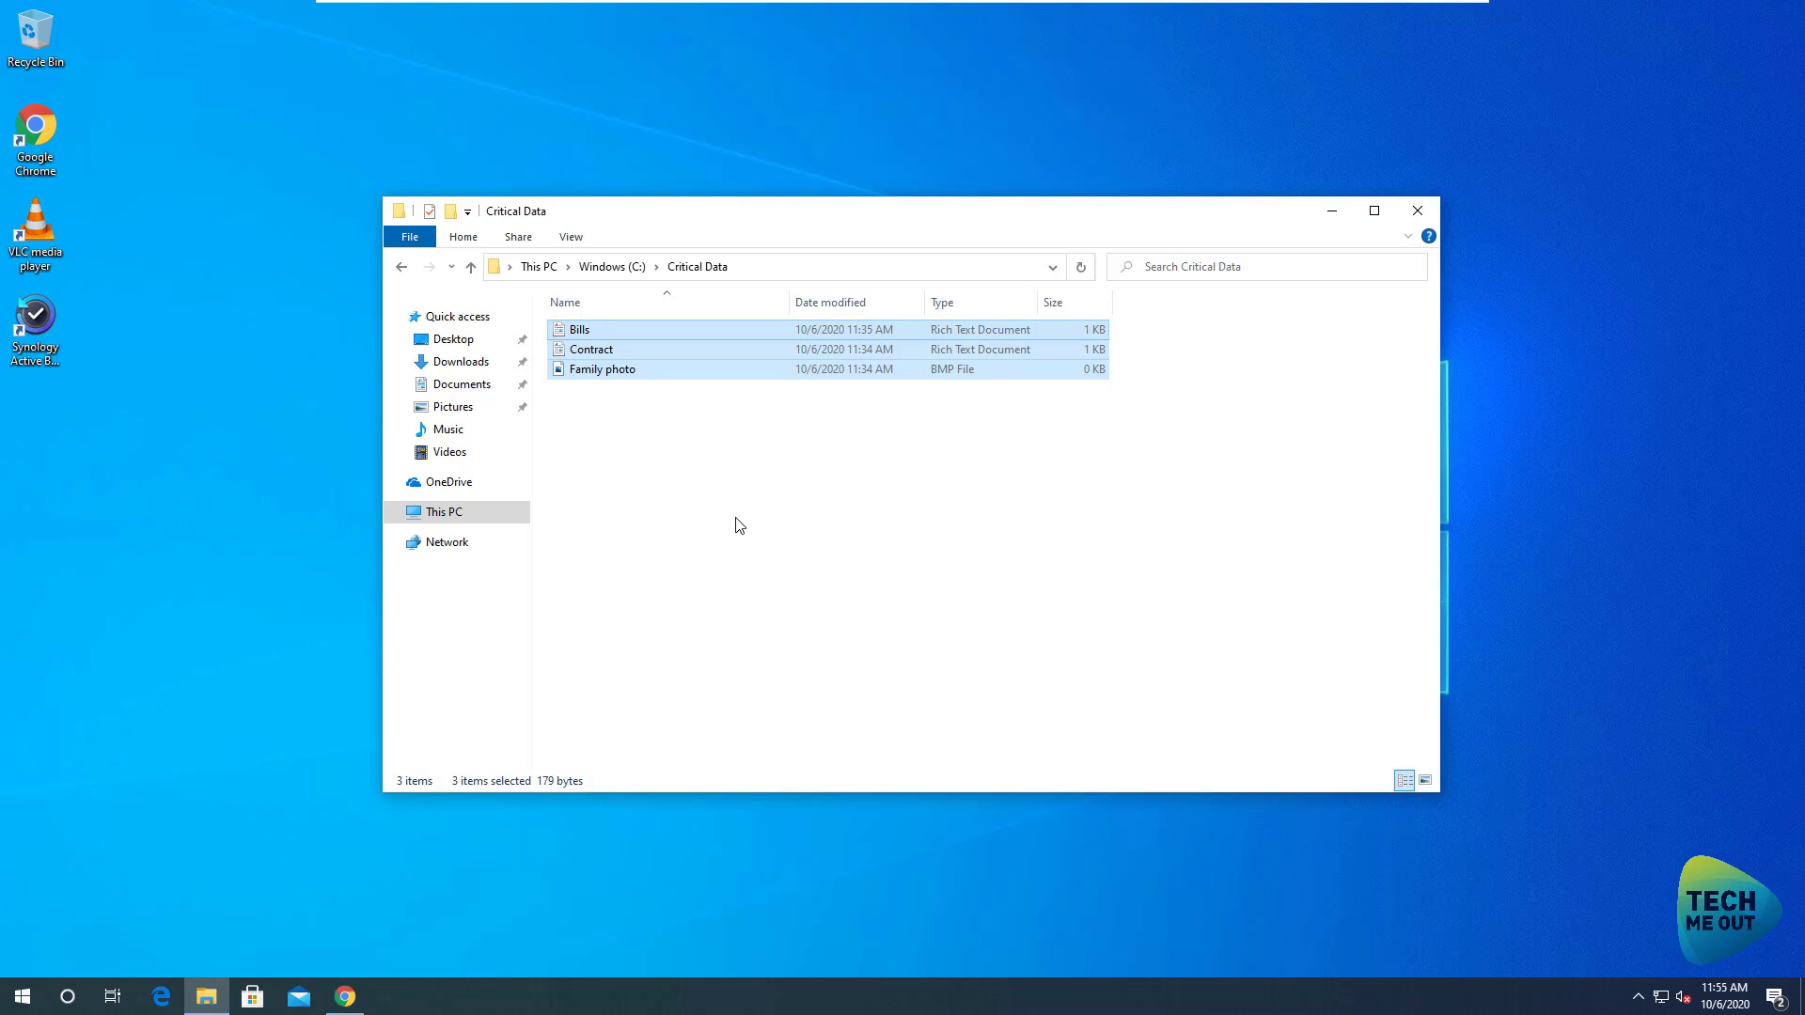
{"action": "key", "text": "shift+Delete"}
{"action": "key", "text": "Return"}
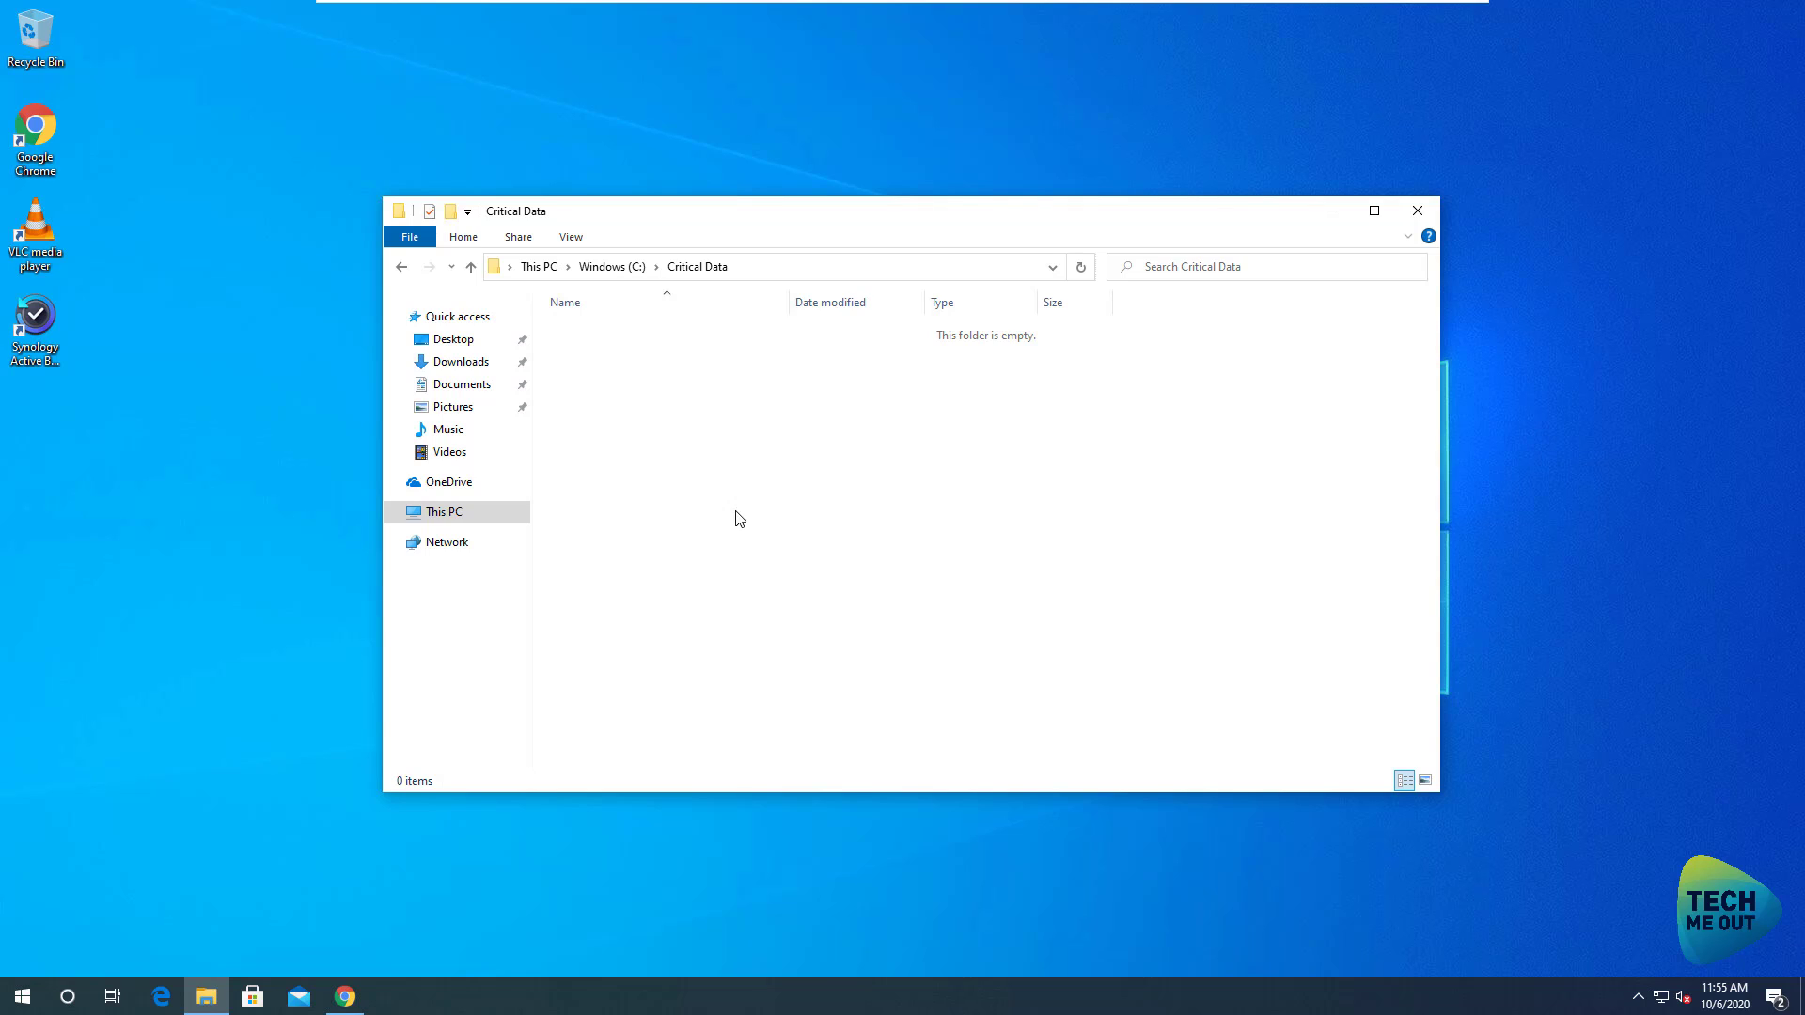
{"action": "left_click", "coordinate": [48, 323]}
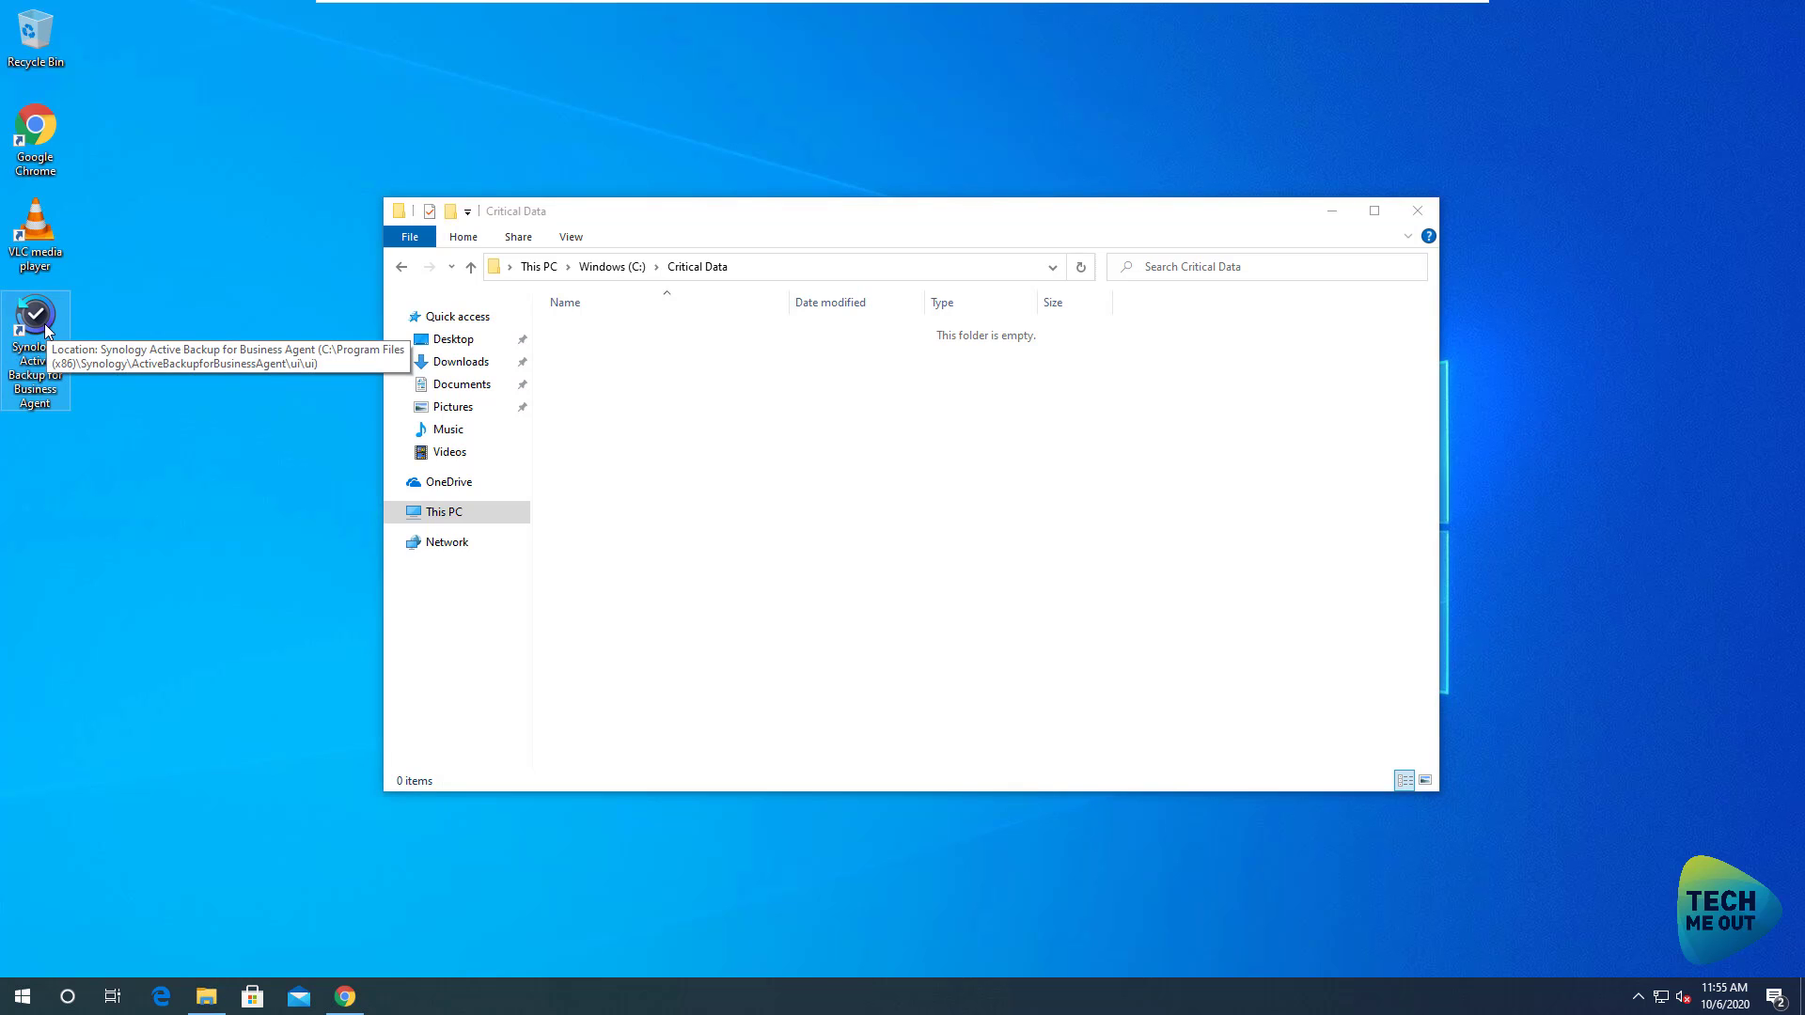
Step: Launch the agent, open the Restore portal, and proceed past the browser's certificate warning
{"action": "double_click", "coordinate": [47, 323]}
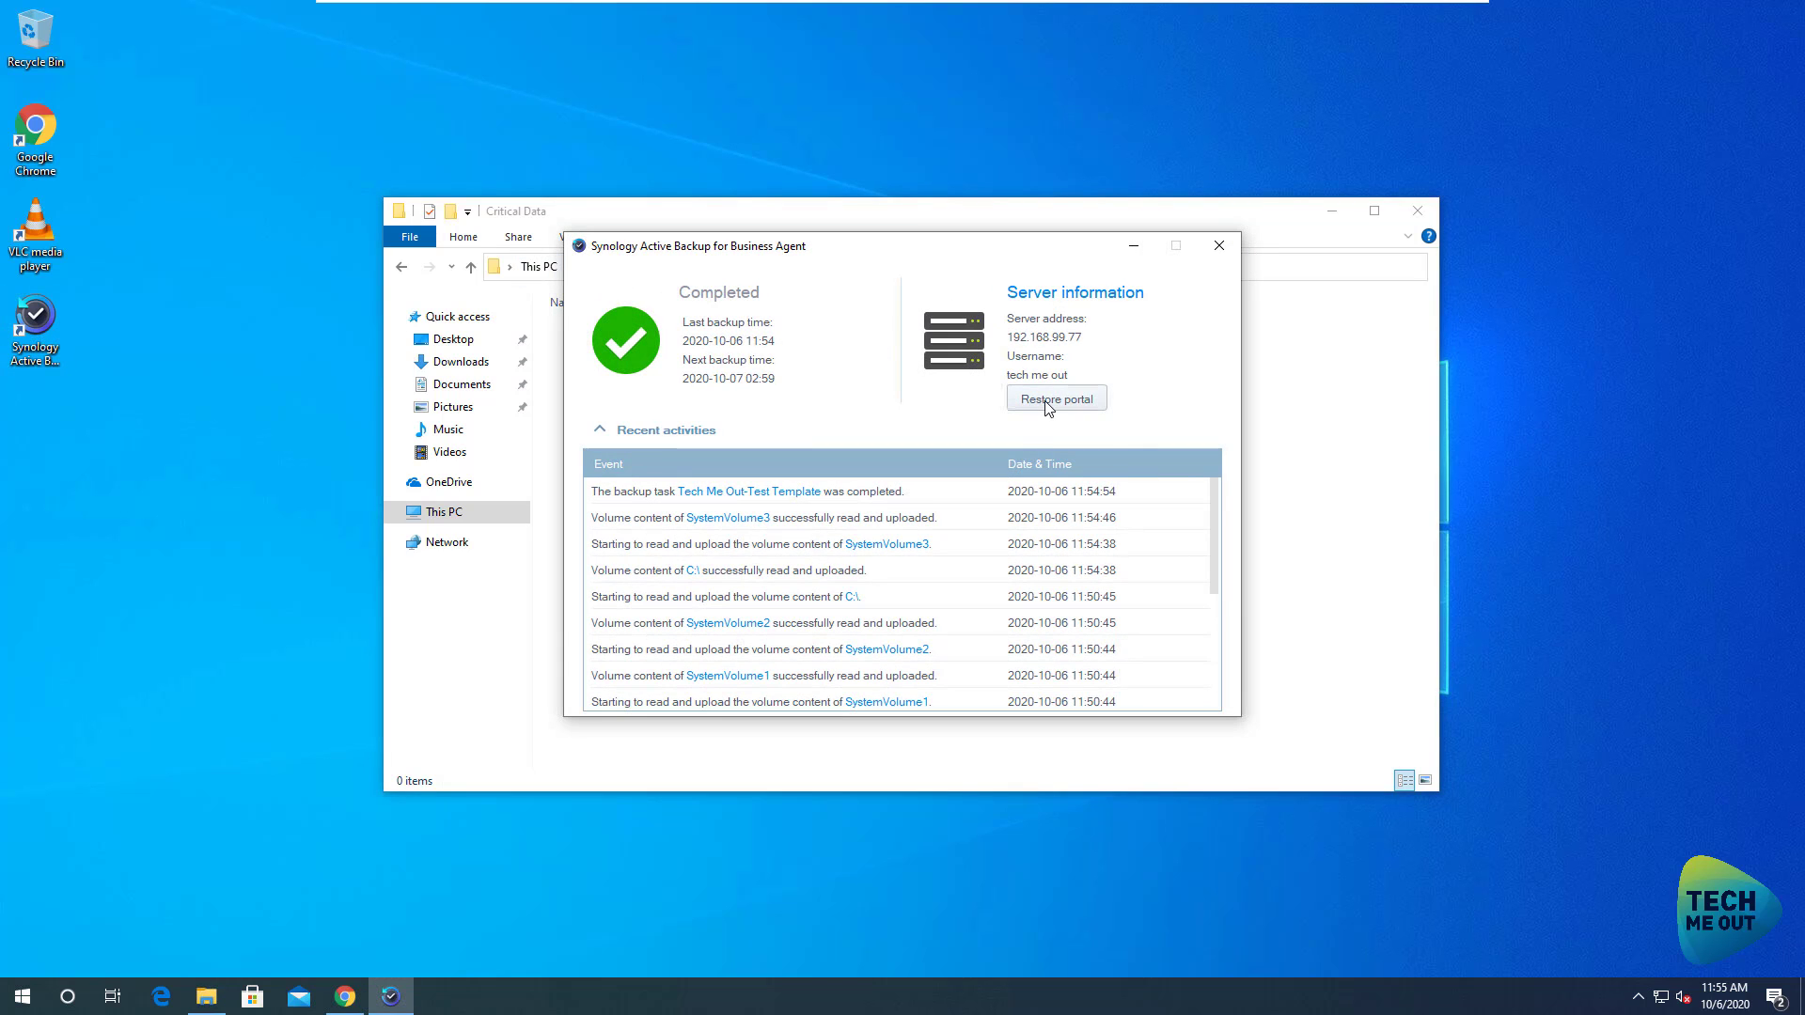
{"action": "left_click", "coordinate": [1064, 410]}
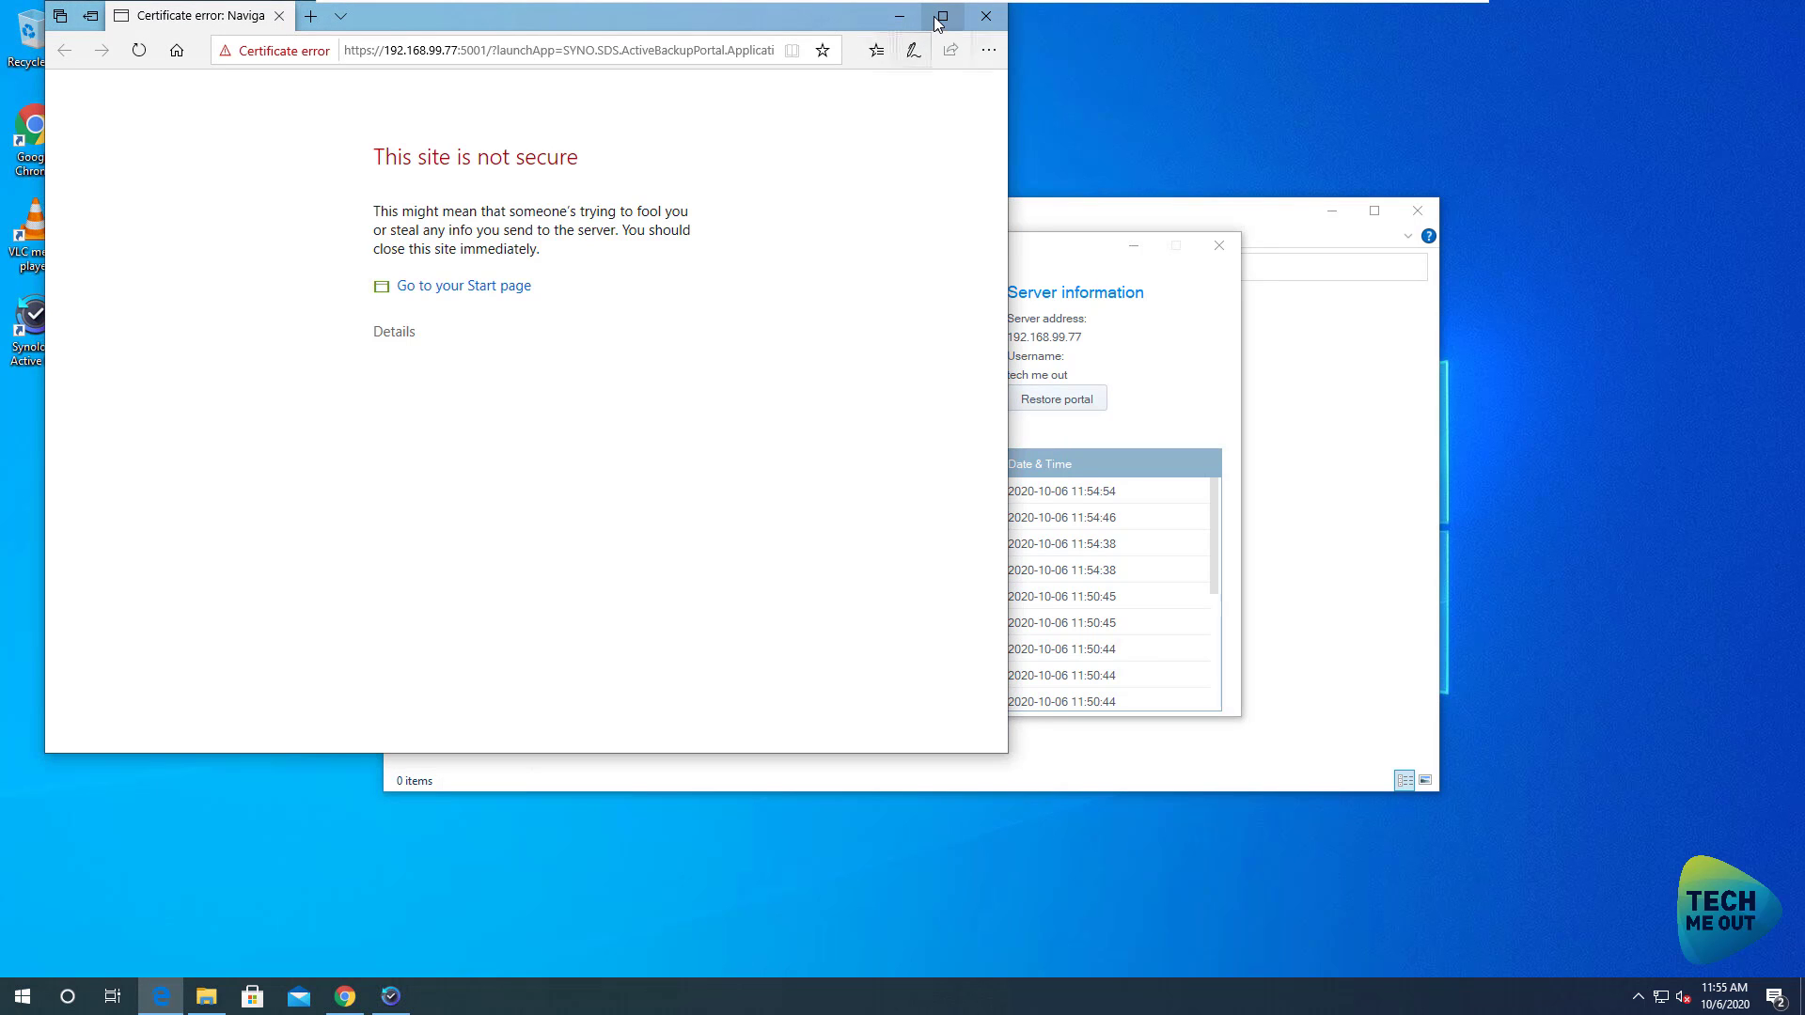
{"action": "left_click", "coordinate": [942, 16]}
{"action": "left_click", "coordinate": [771, 337]}
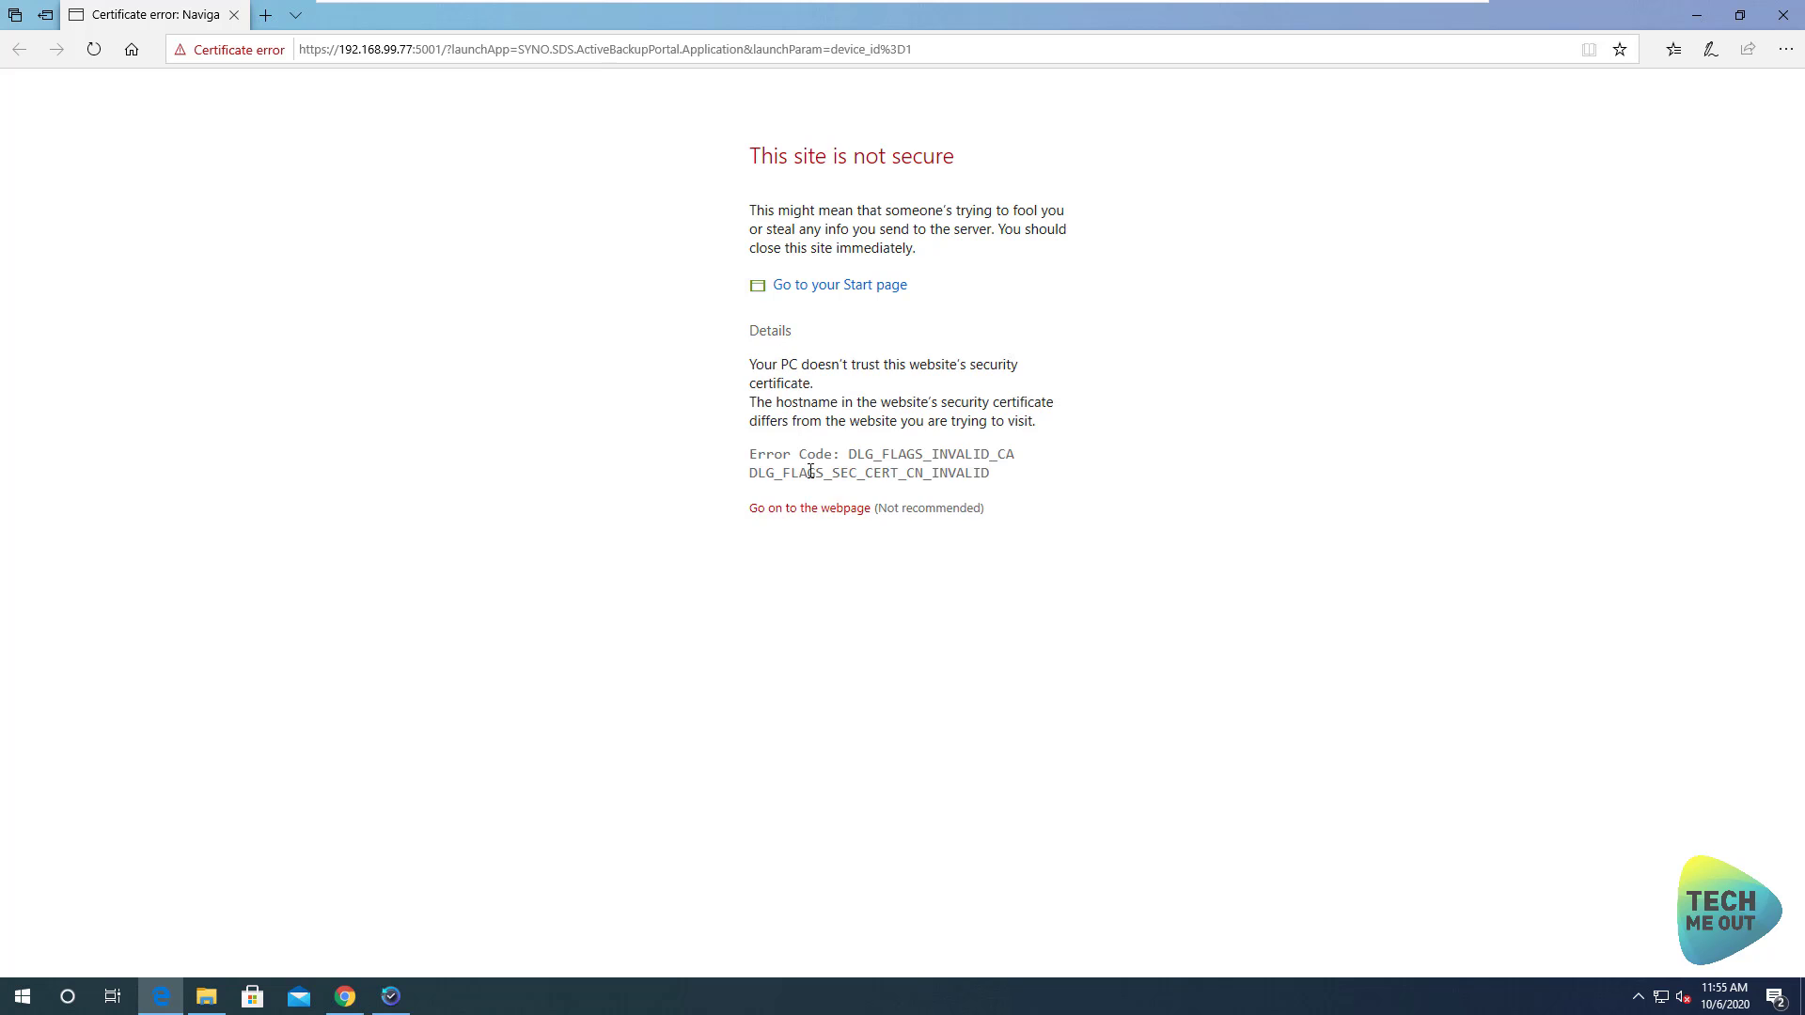
{"action": "left_click", "coordinate": [837, 512]}
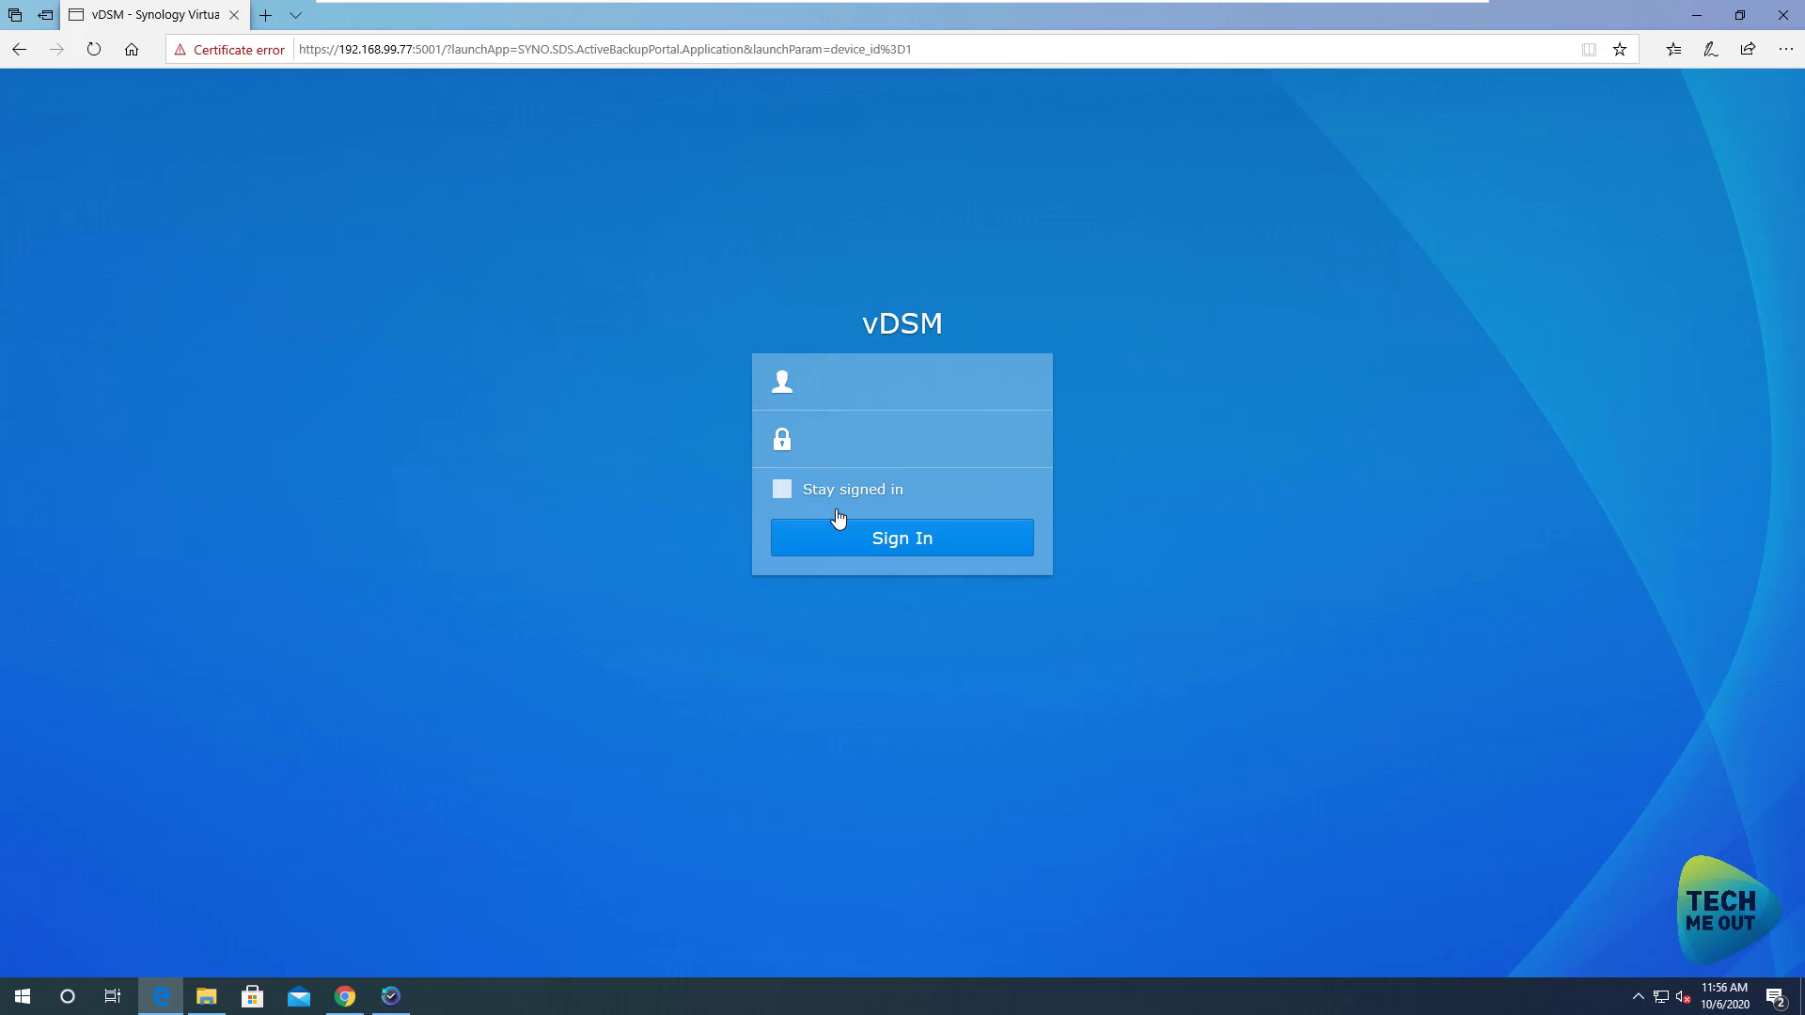
Step: Sign in to the restore portal with the admin username and password
{"action": "type", "text": "synadmin"}
{"action": "key", "text": "Tab"}
{"action": "type", "text": "***********"}
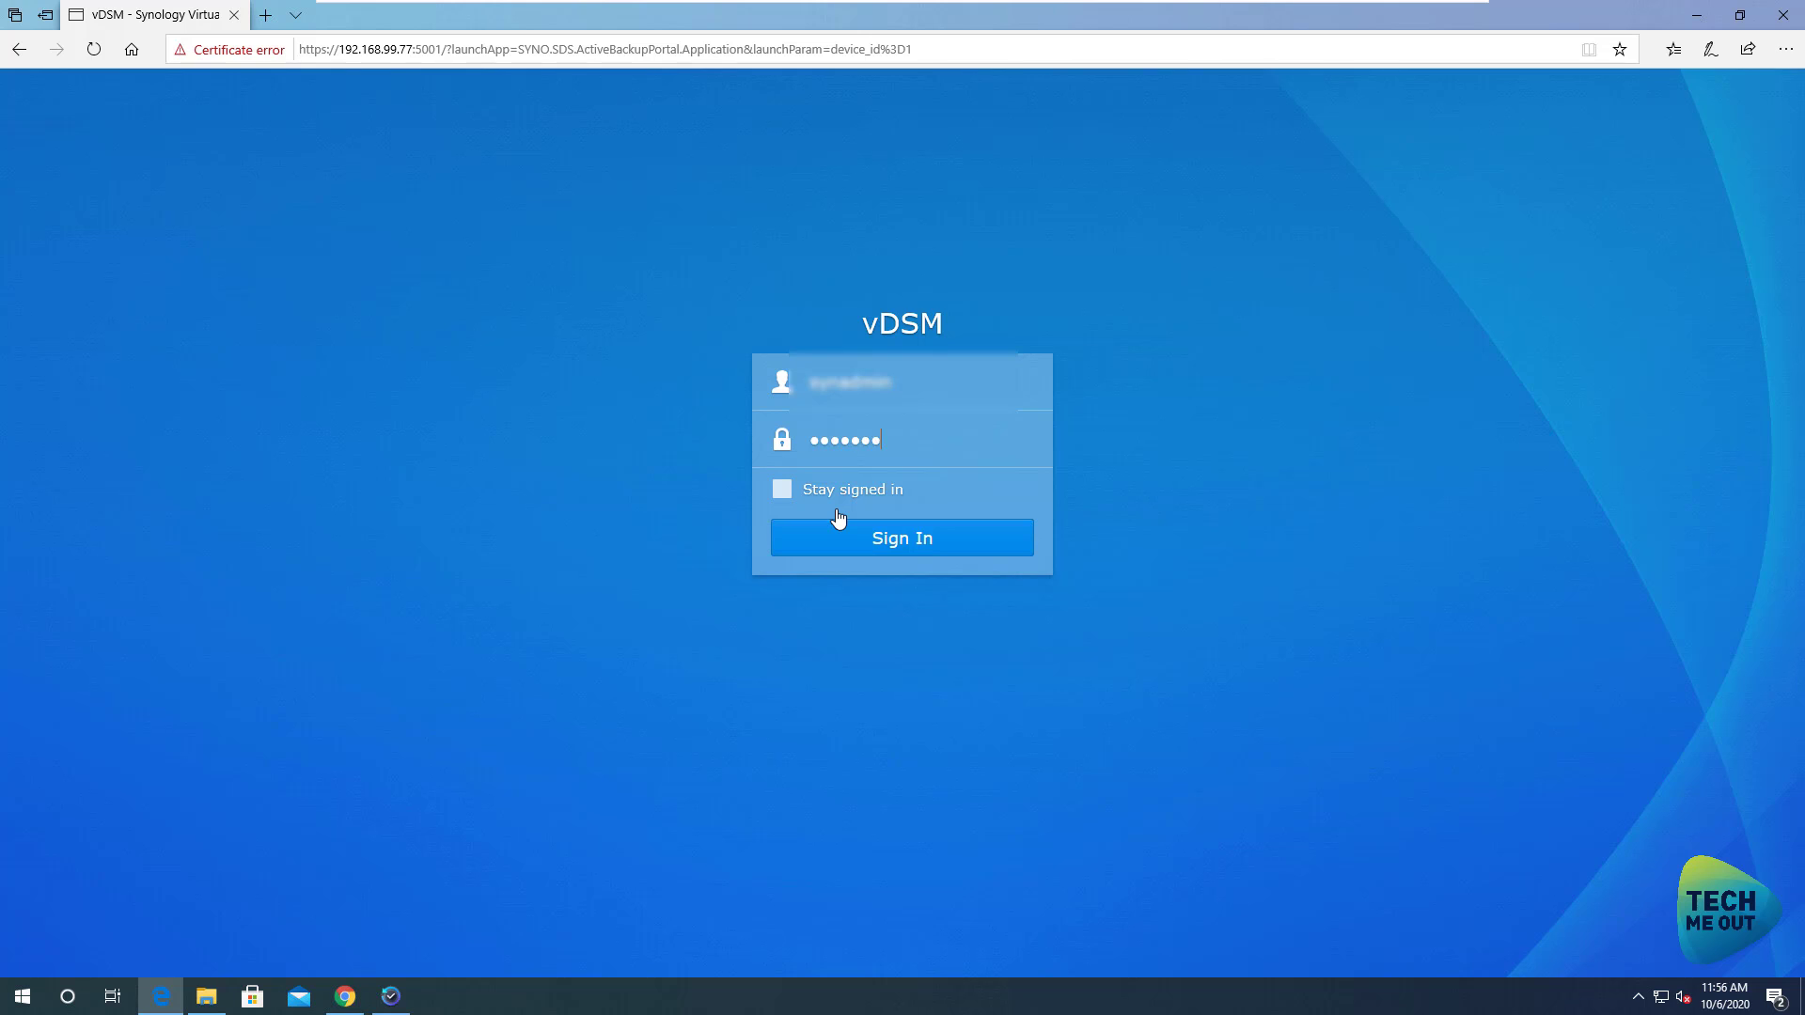
{"action": "key", "text": "Return"}
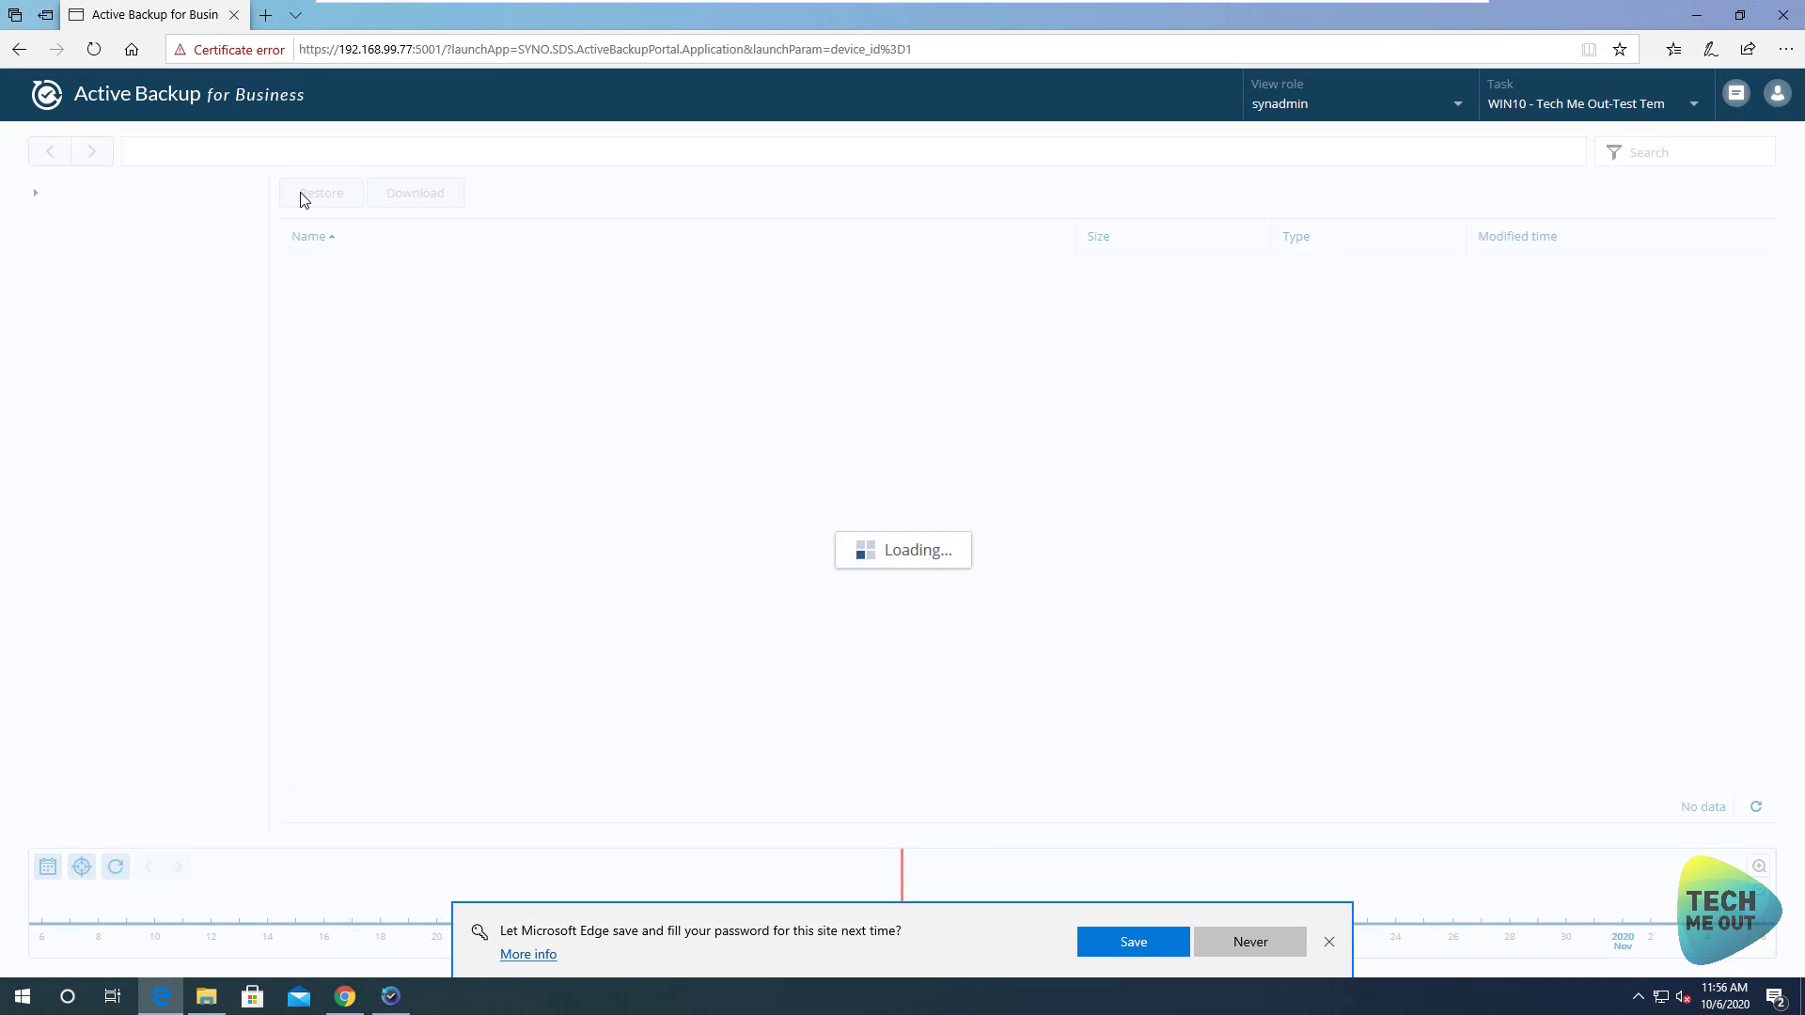
Step: Restore all three files from Disk 0 - Volume 1's Critical Data folder to C:/Critical Data
{"action": "left_click", "coordinate": [1329, 942]}
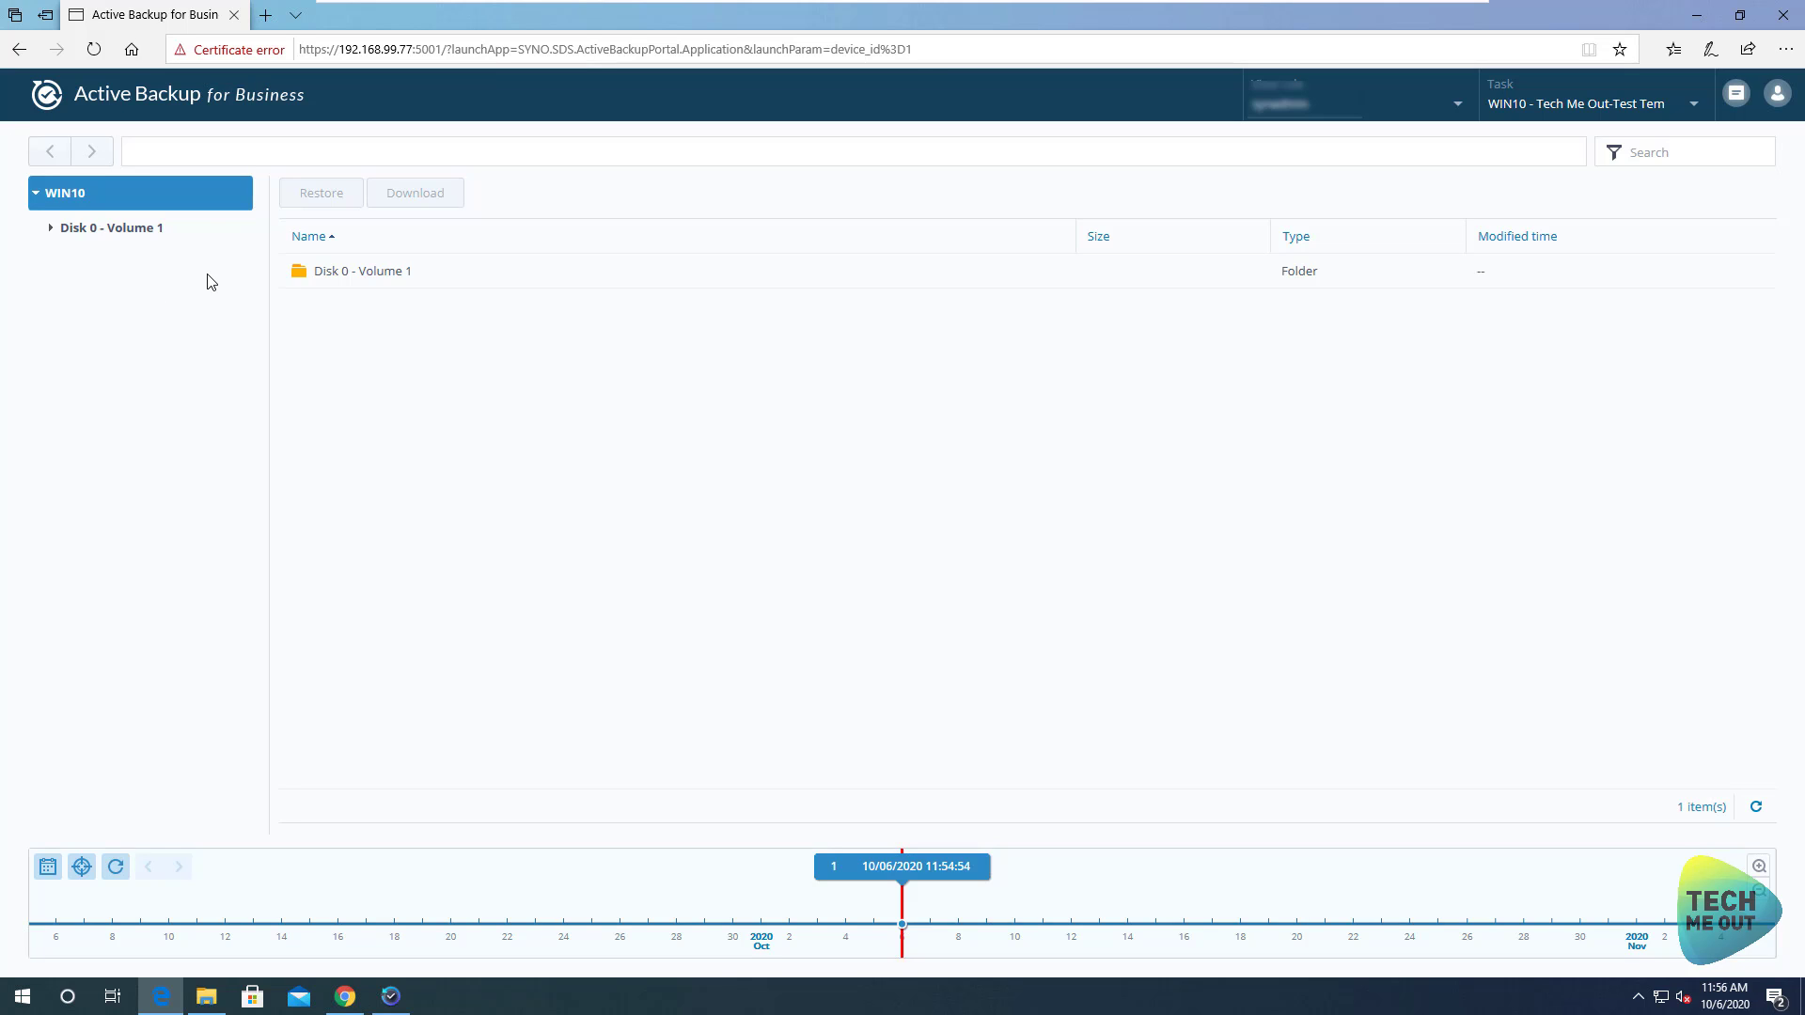
{"action": "left_click", "coordinate": [52, 233]}
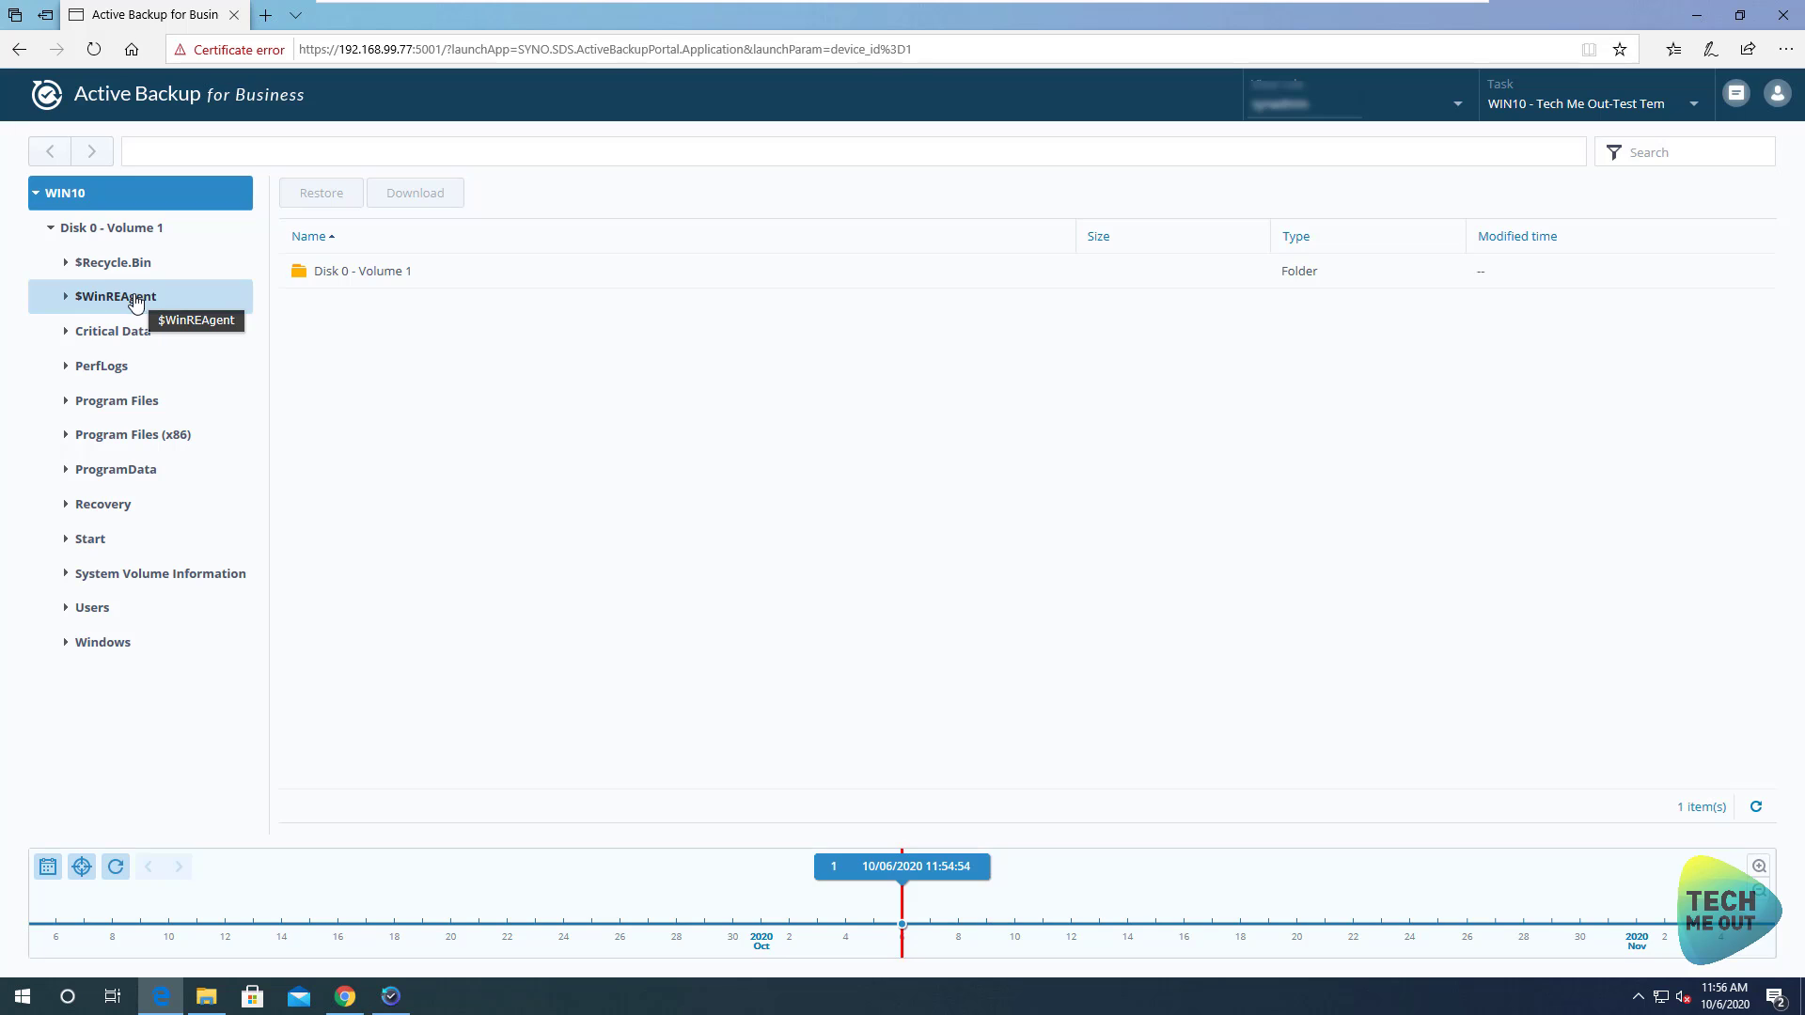
{"action": "left_click", "coordinate": [130, 348]}
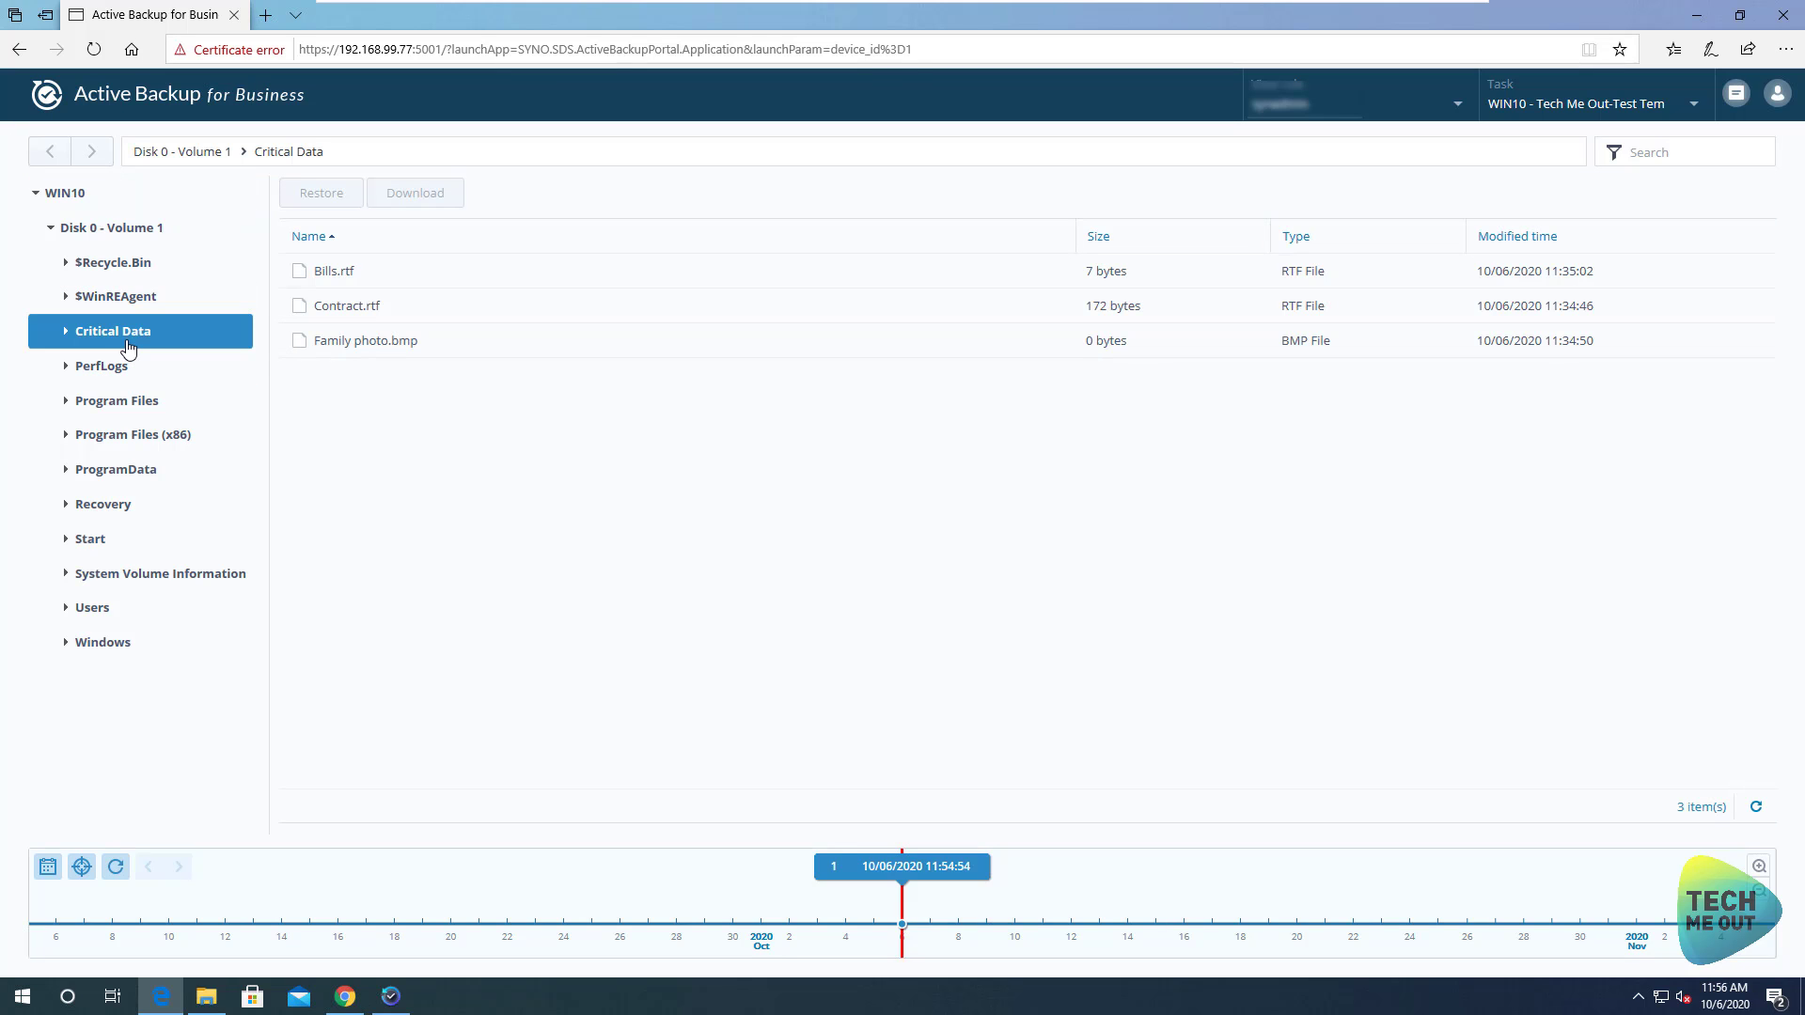
{"action": "left_click", "coordinate": [474, 279]}
{"action": "left_click", "coordinate": [455, 347], "text": "shift"}
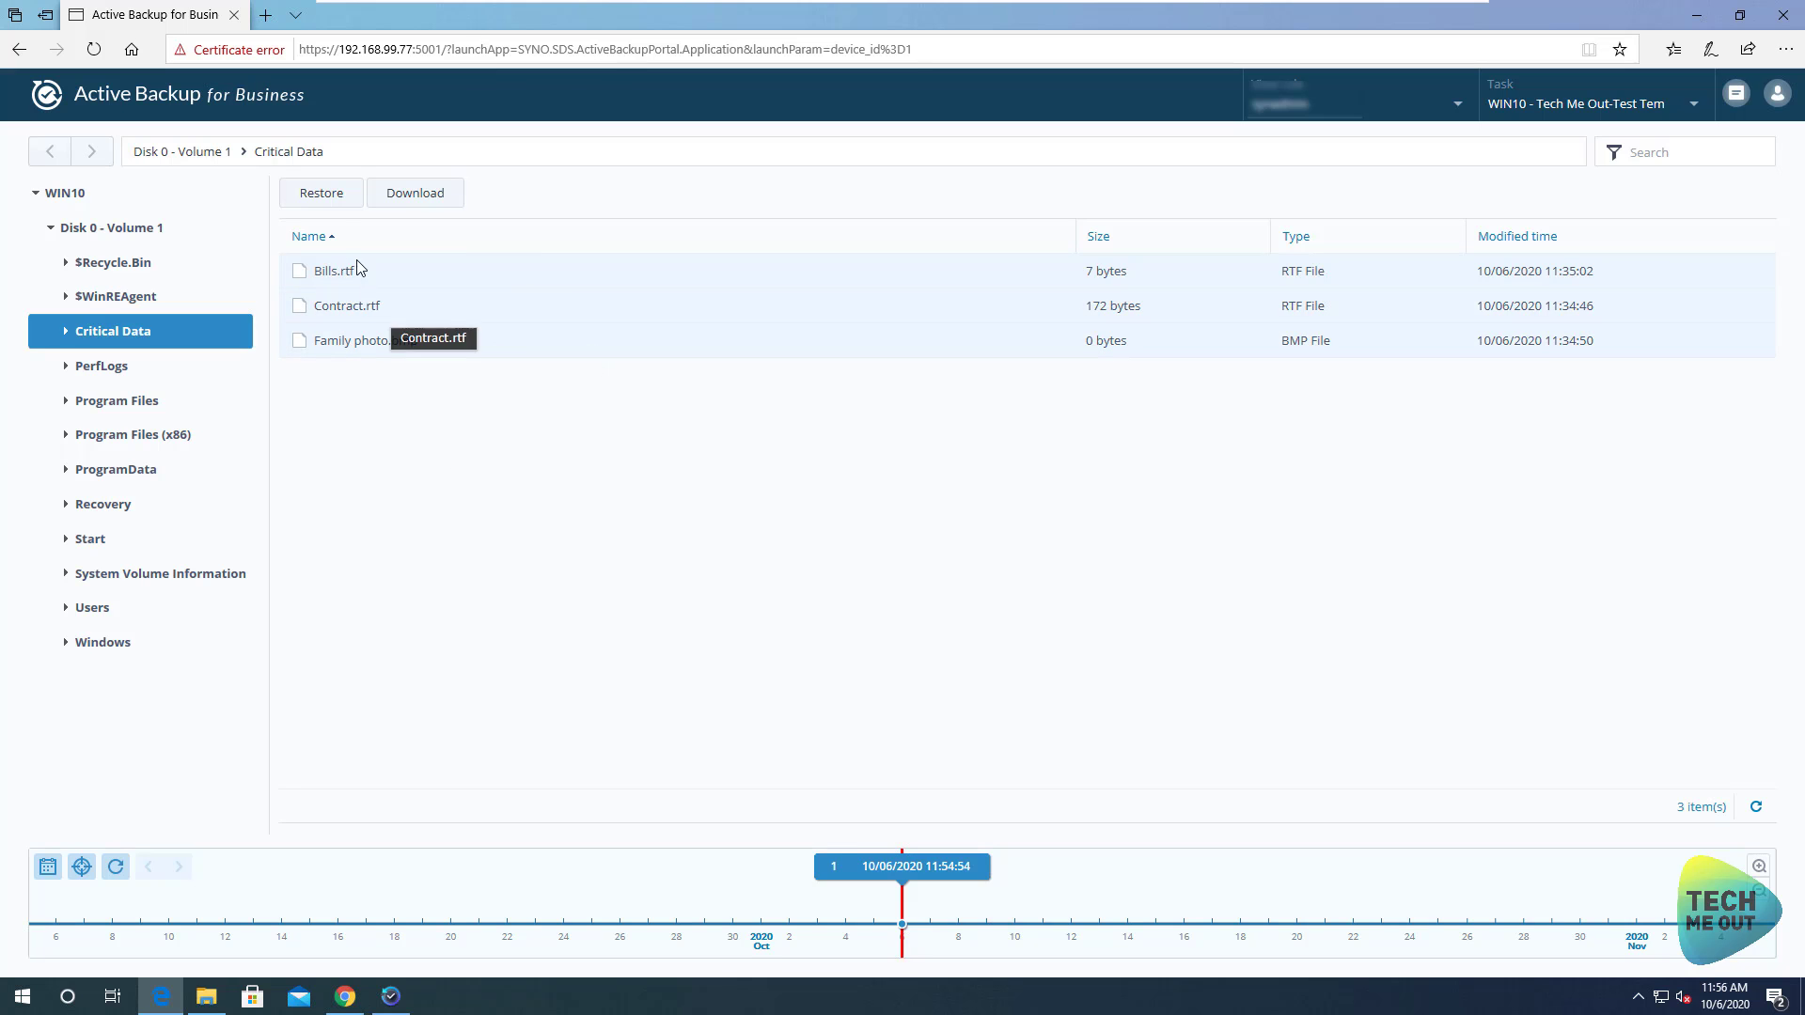
{"action": "left_click", "coordinate": [320, 196]}
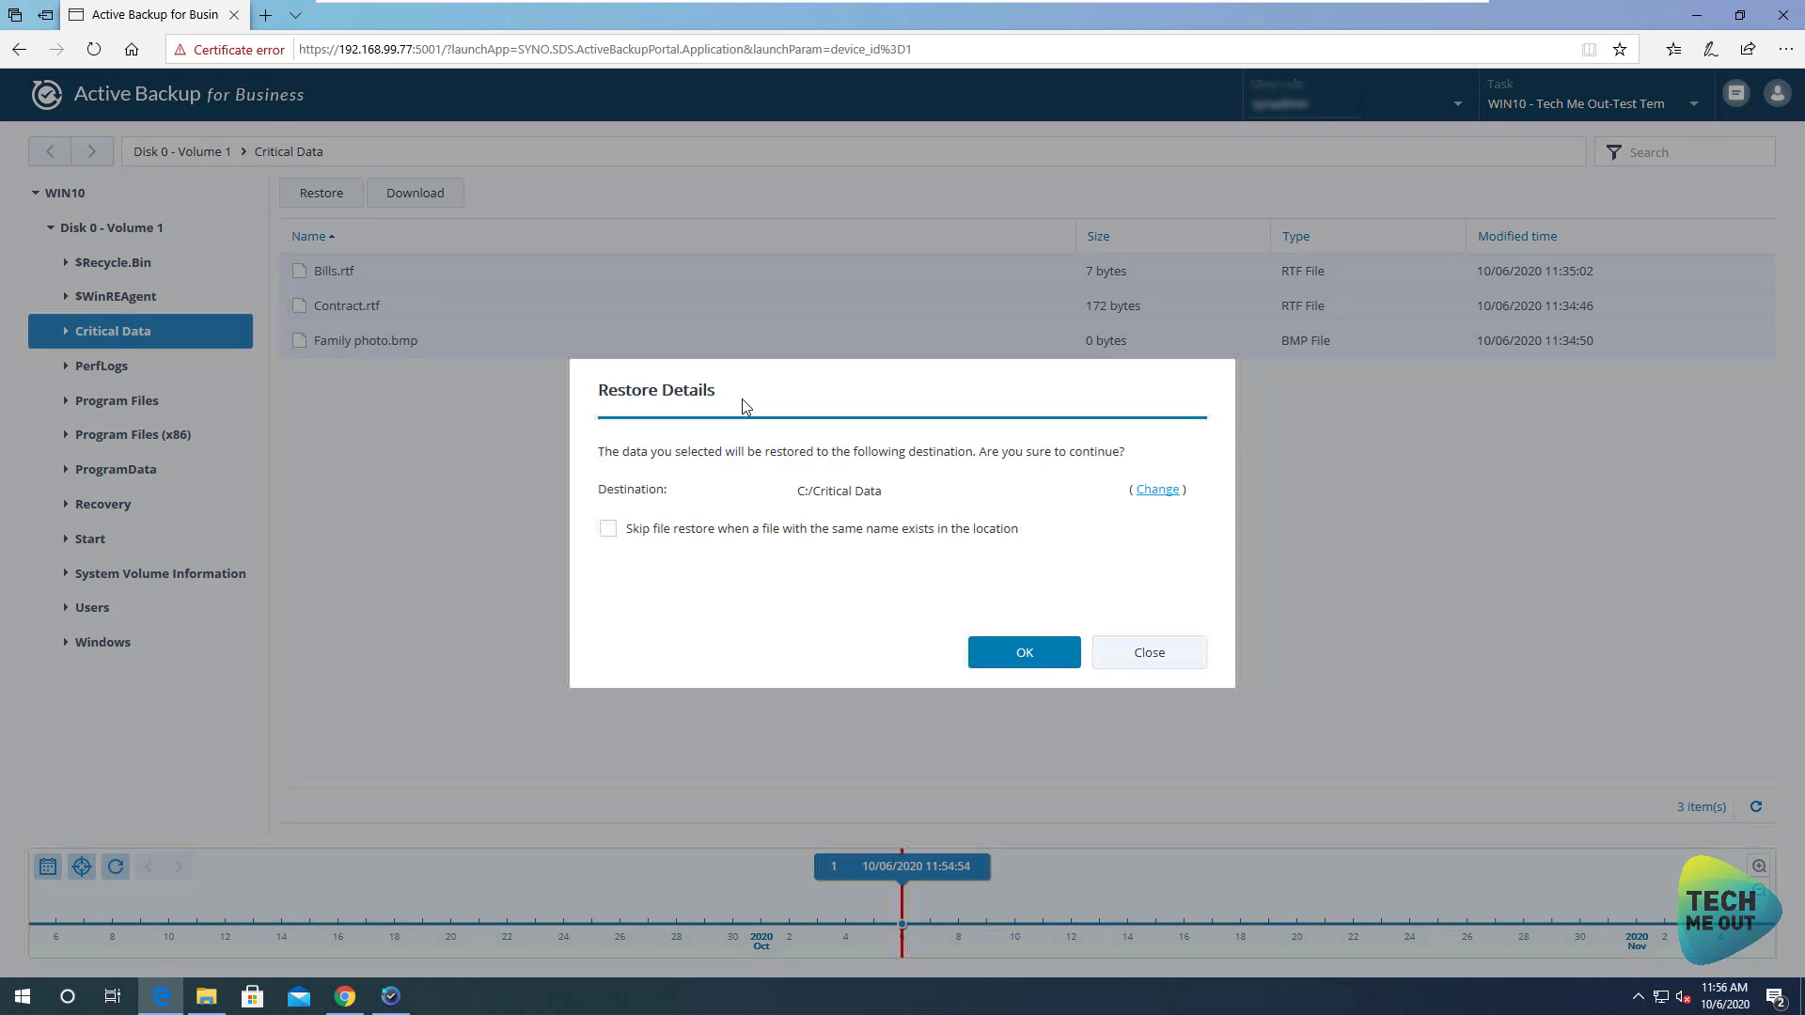
{"action": "left_click", "coordinate": [1006, 653]}
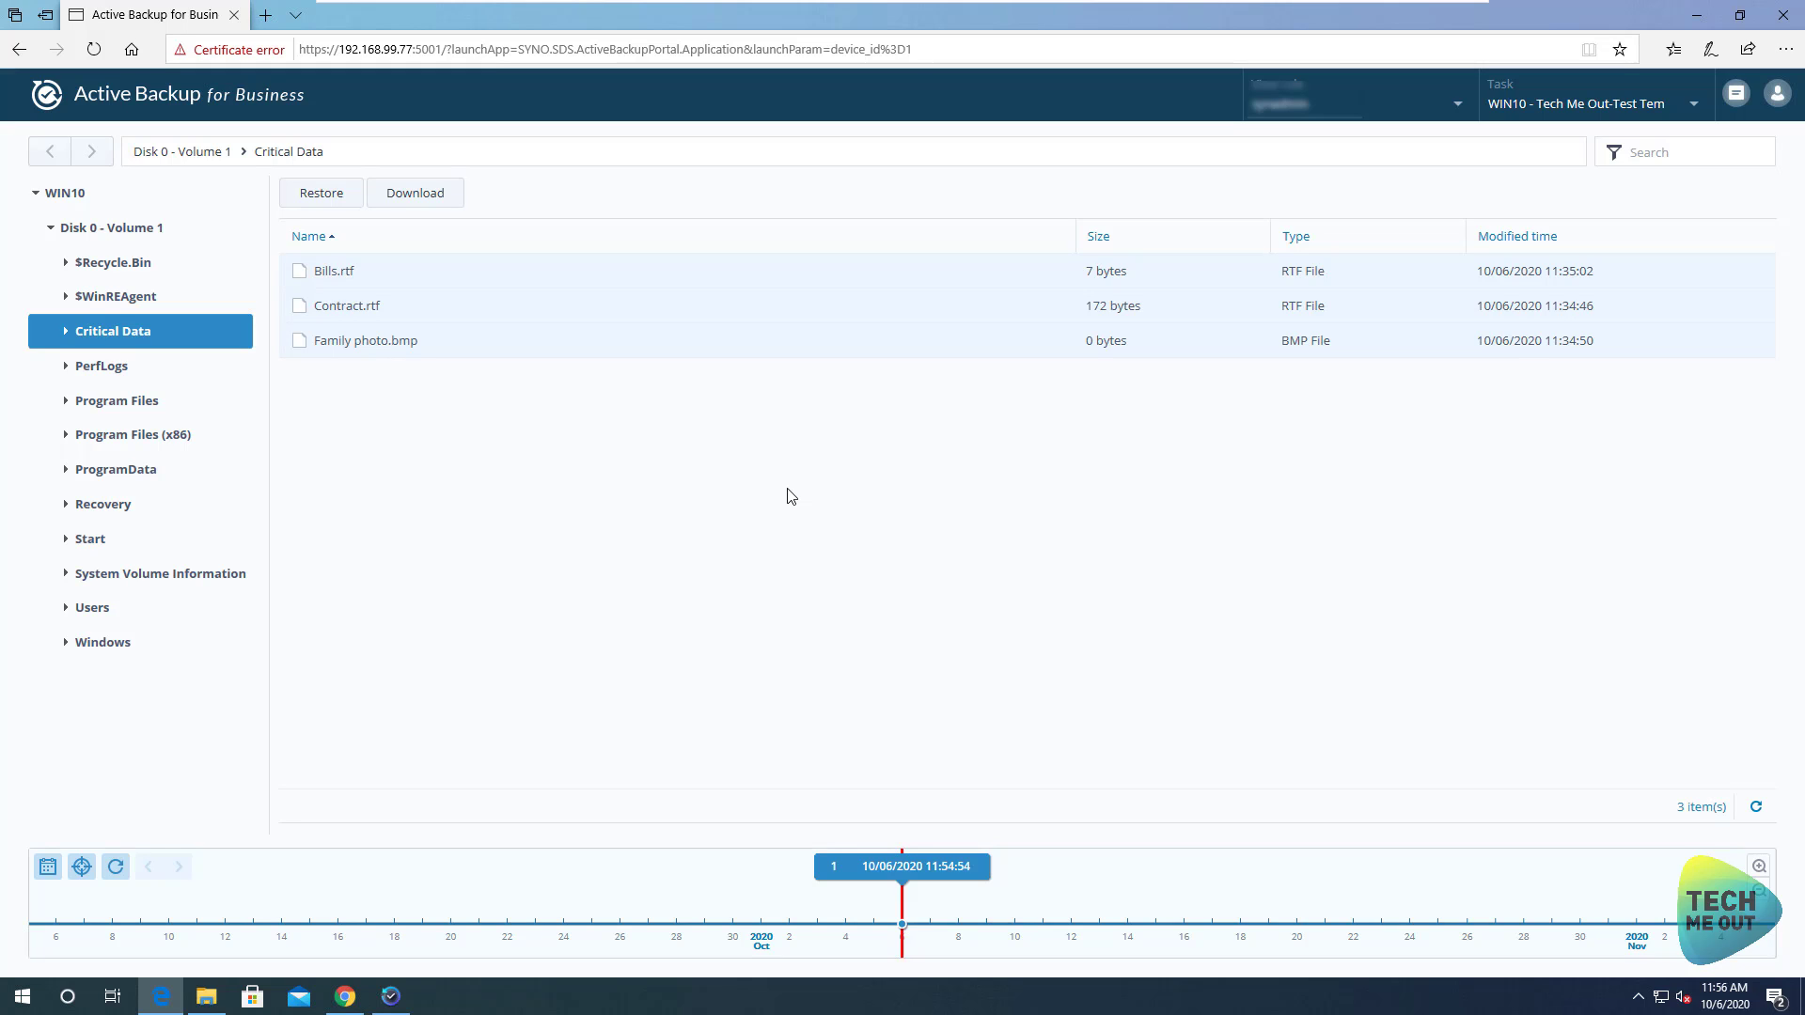
Step: Close the portal and agent, check the three restored files, and open Contract in WordPad
{"action": "left_click", "coordinate": [1786, 20]}
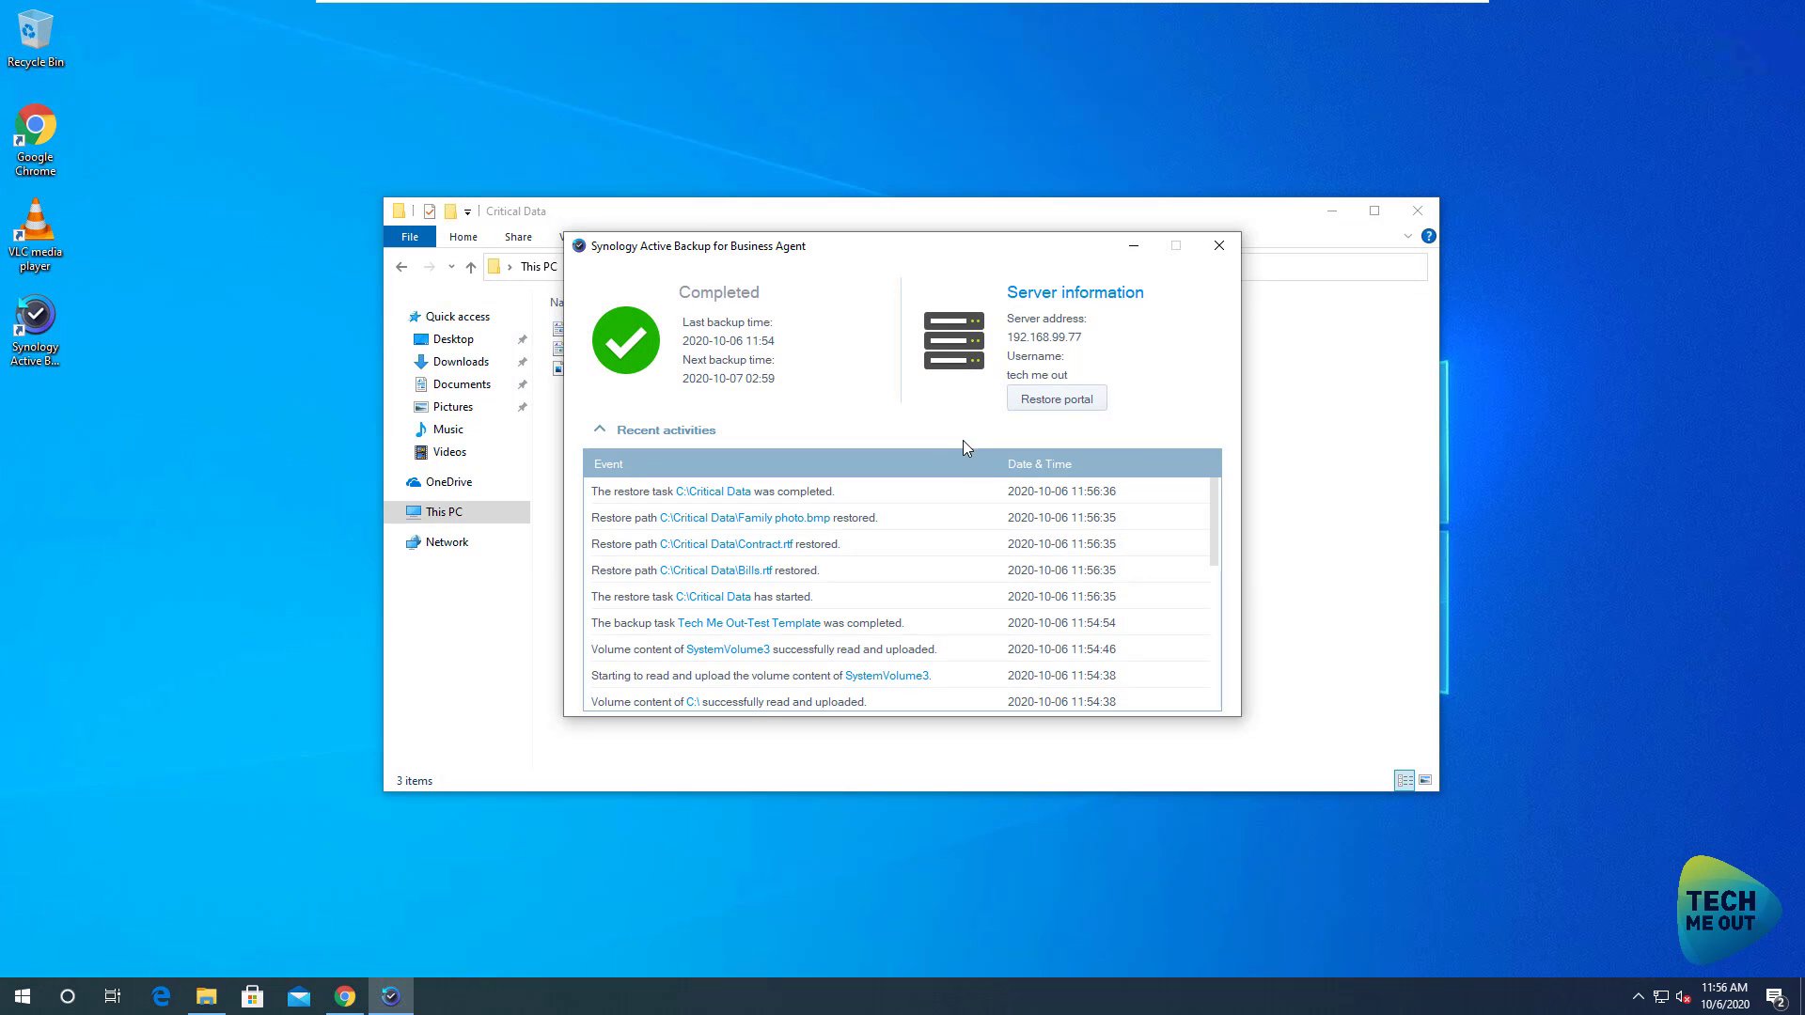
{"action": "left_click", "coordinate": [1220, 246]}
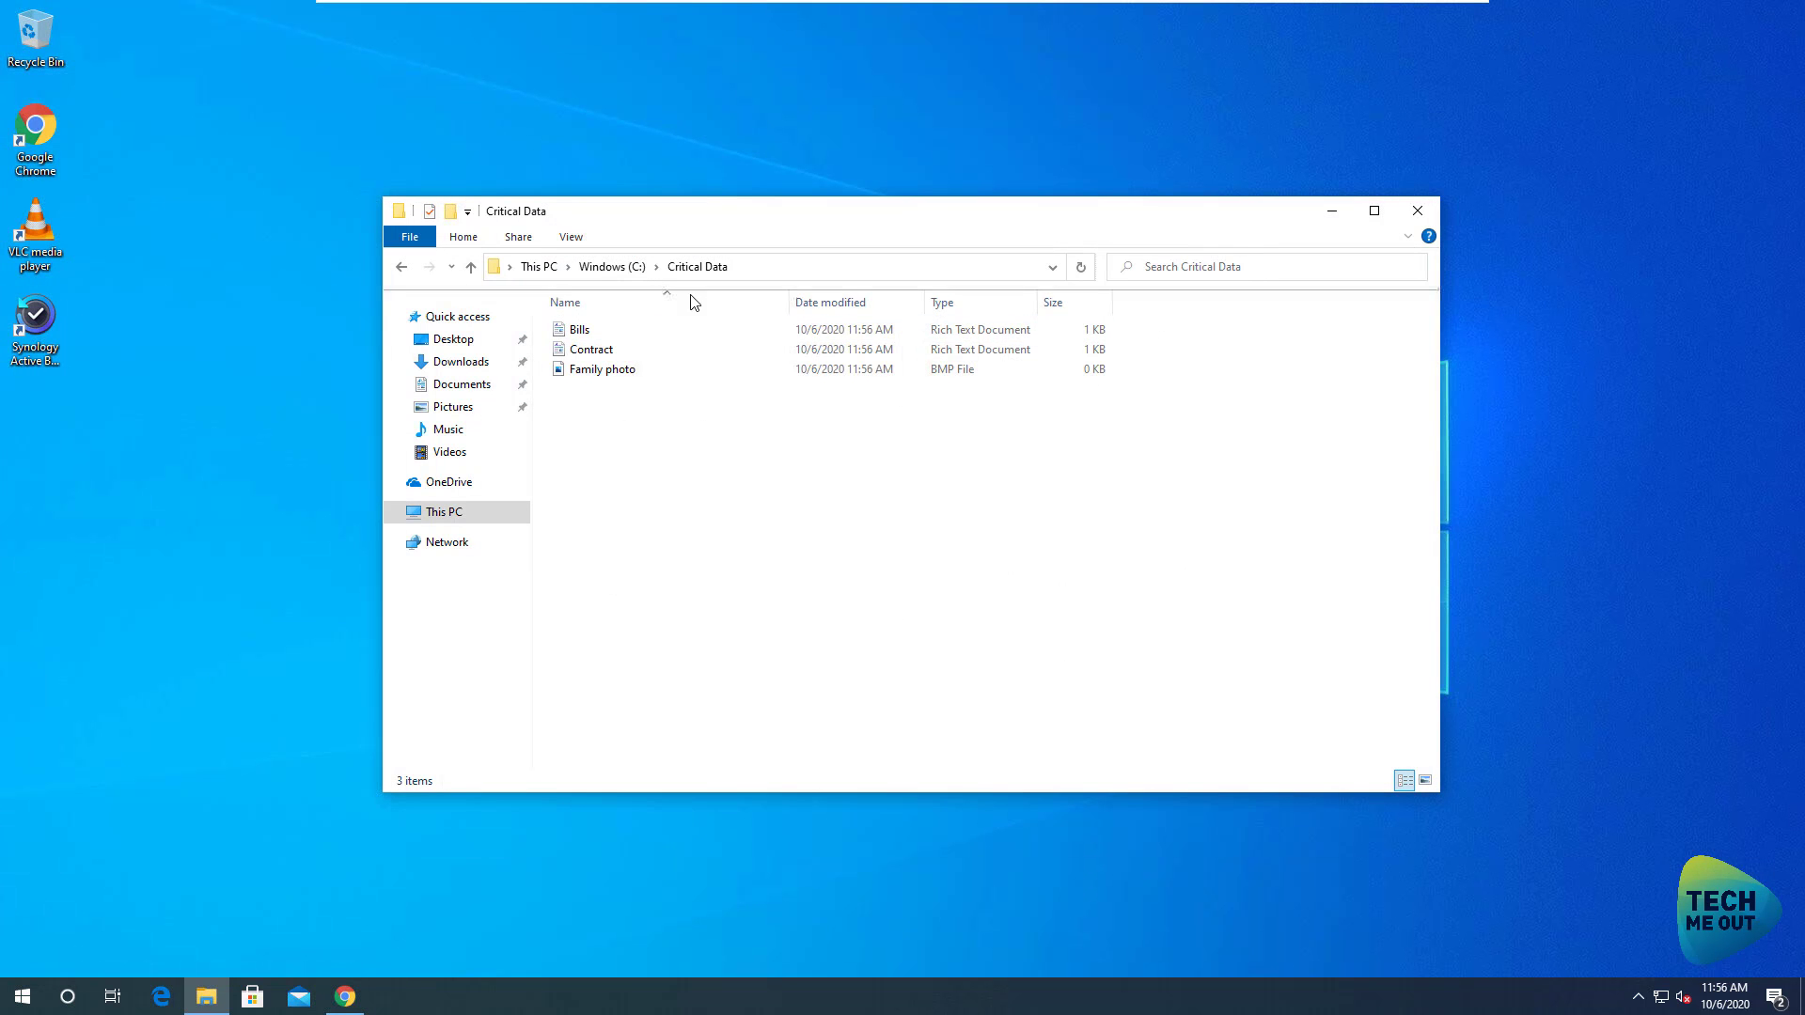
{"action": "left_click_drag", "start_coordinate": [687, 451], "coordinate": [573, 320]}
{"action": "left_click", "coordinate": [628, 453]}
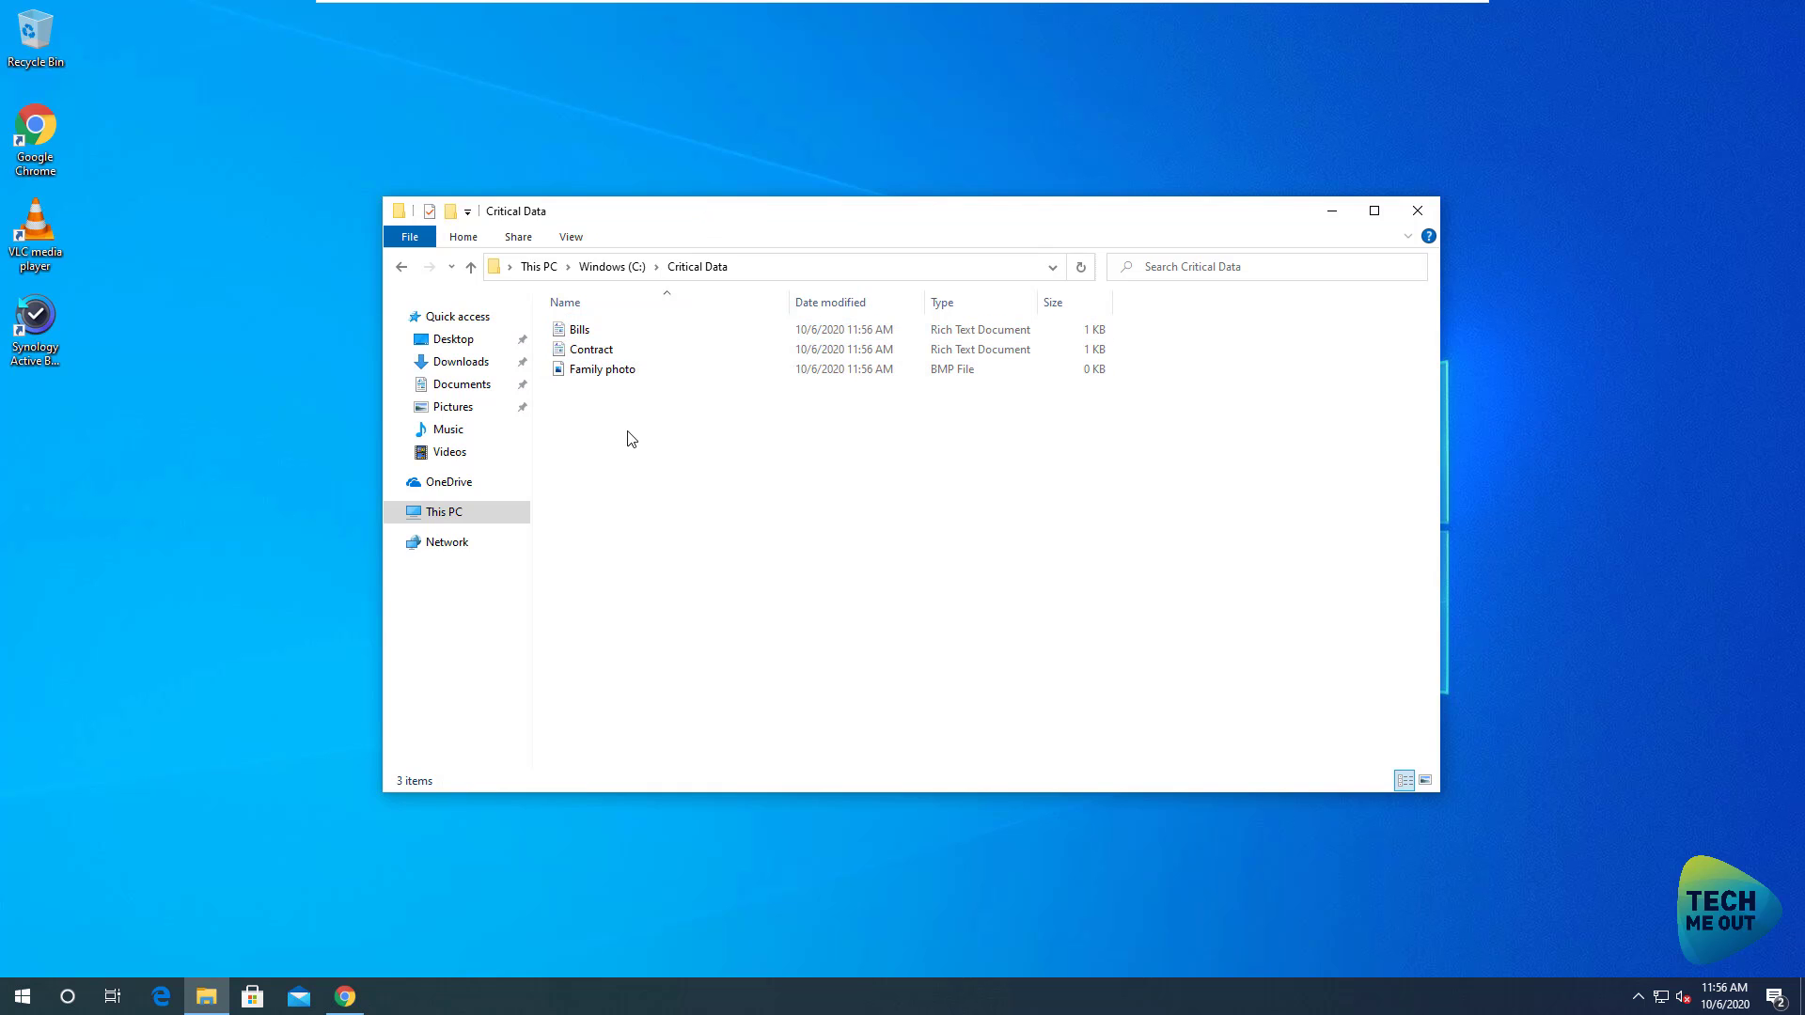
{"action": "double_click", "coordinate": [595, 352]}
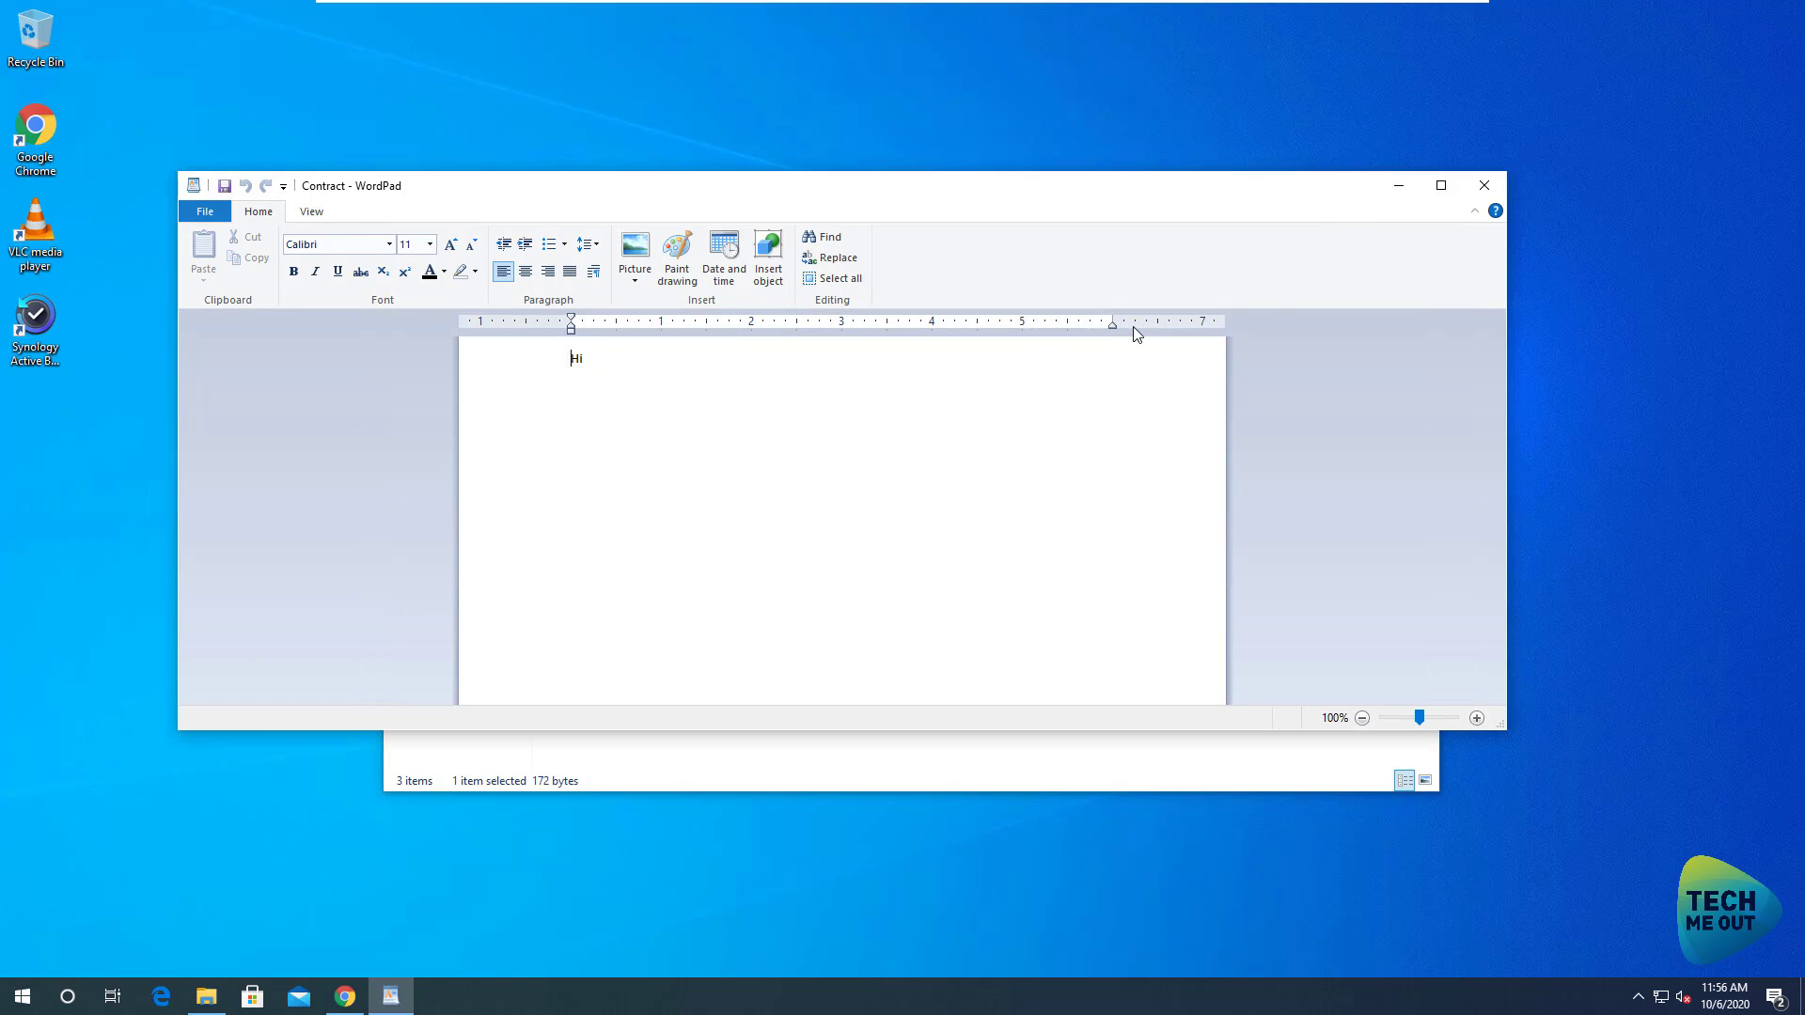
{"action": "left_click", "coordinate": [1483, 187]}
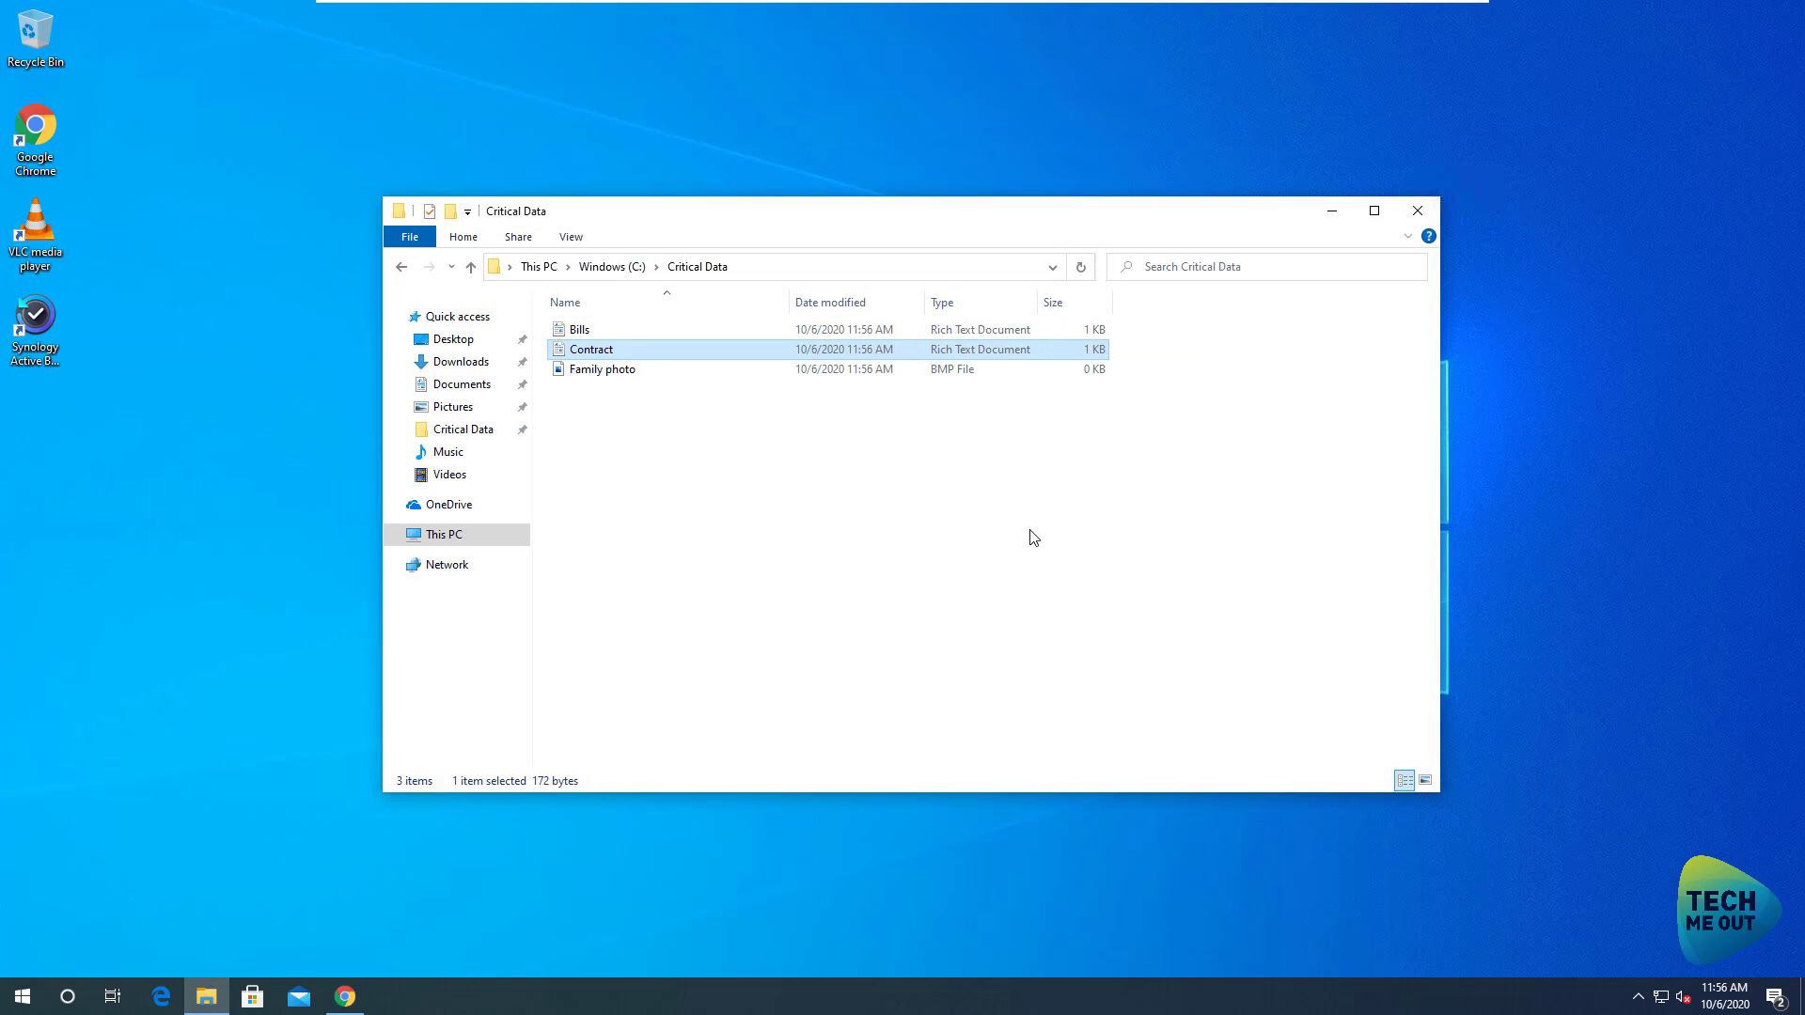